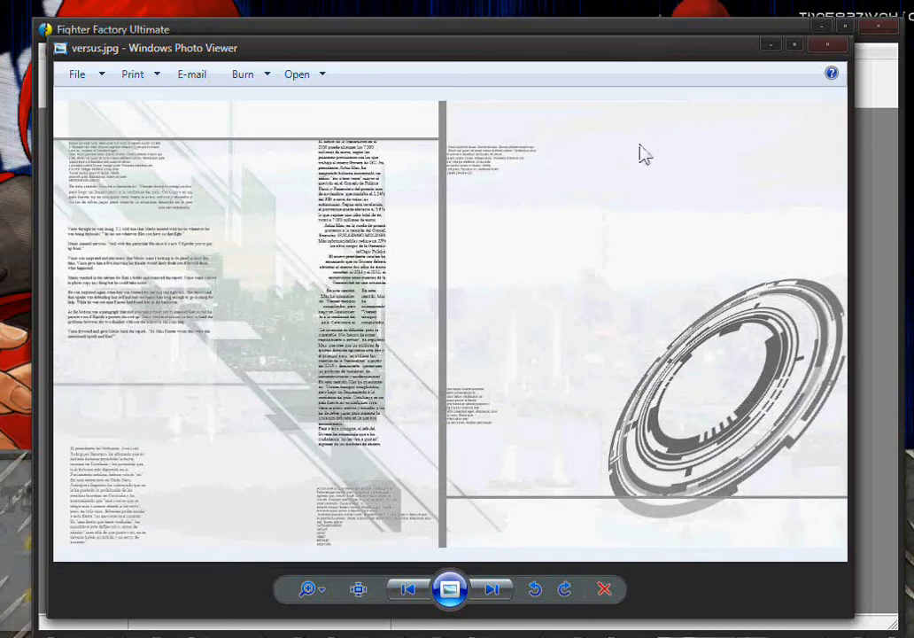
Step: Switch to system.def in Notepad and examine the team menu settings, cursor and arrow animations, and character select background definitions
click(770, 46)
key(alt+Tab)
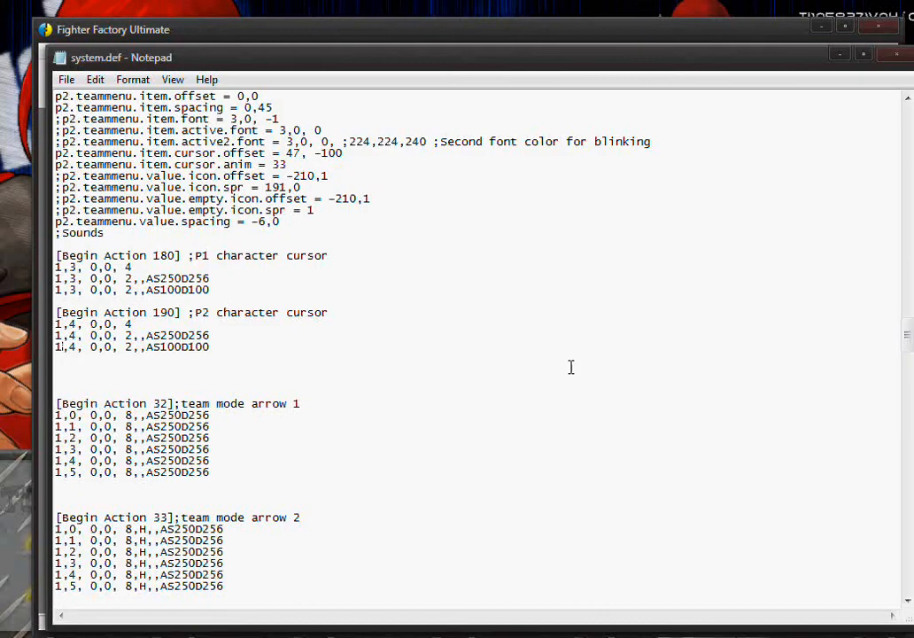
scroll(571, 365, up, 12)
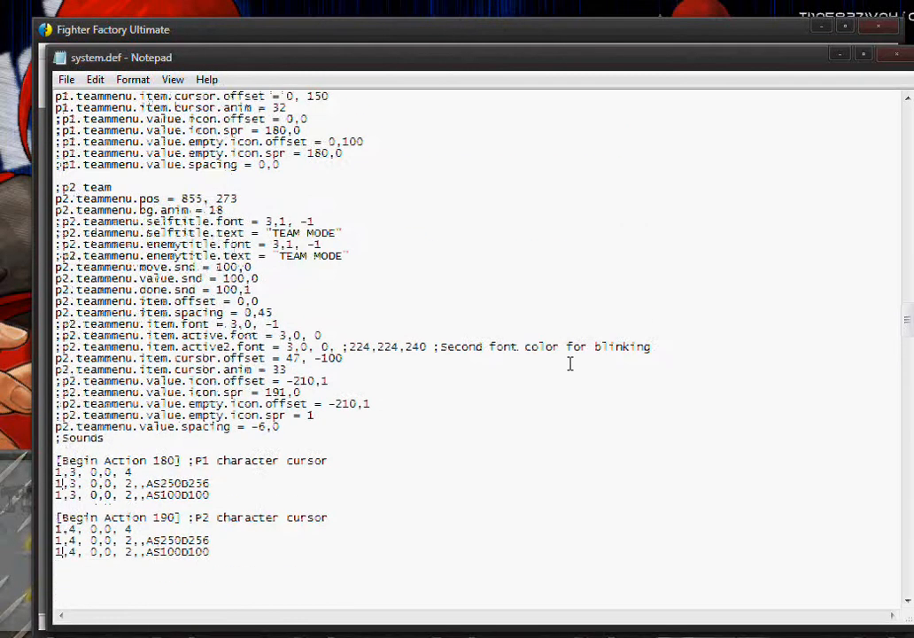
scroll(571, 360, up, 1)
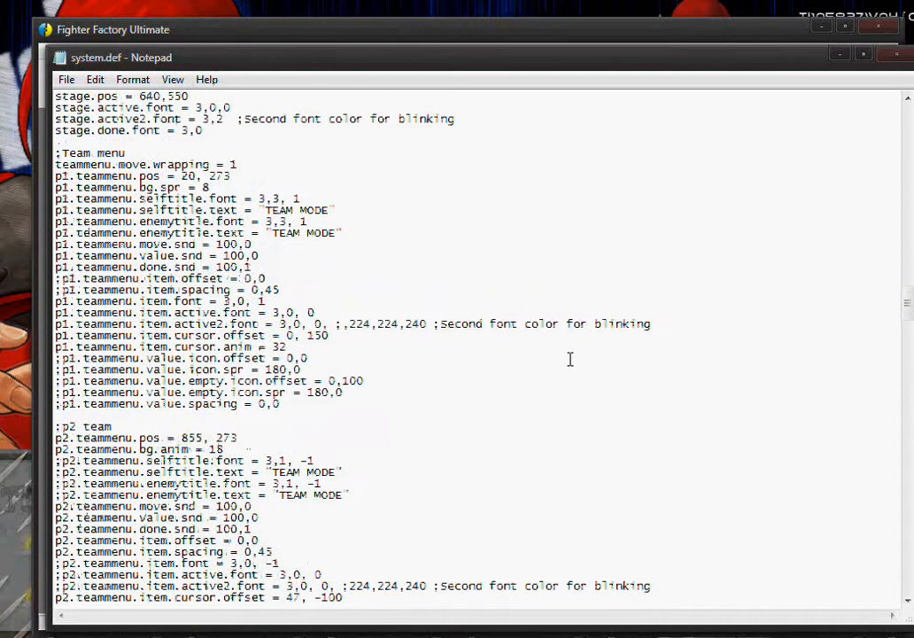
scroll(571, 359, down, 4)
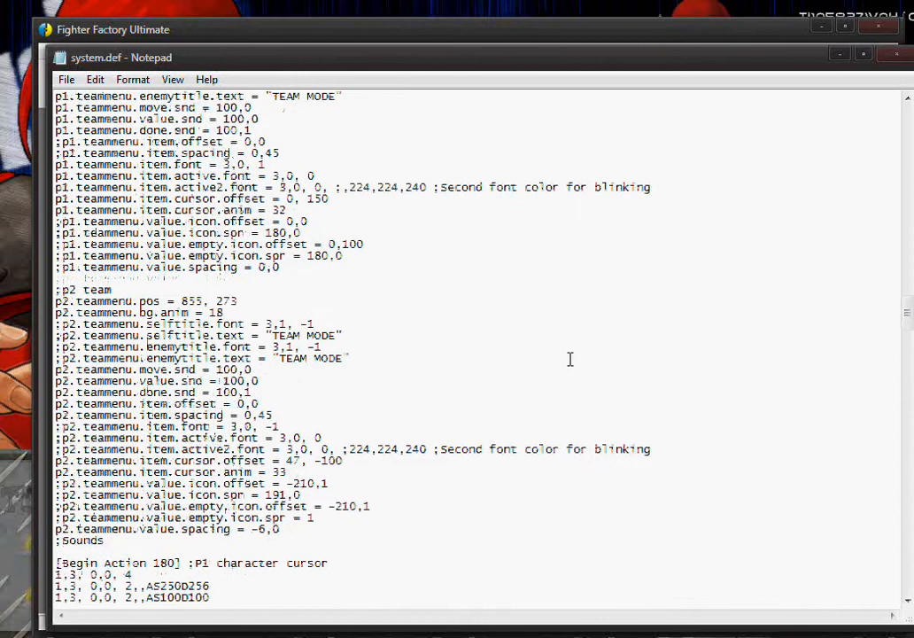
scroll(462, 332, down, 17)
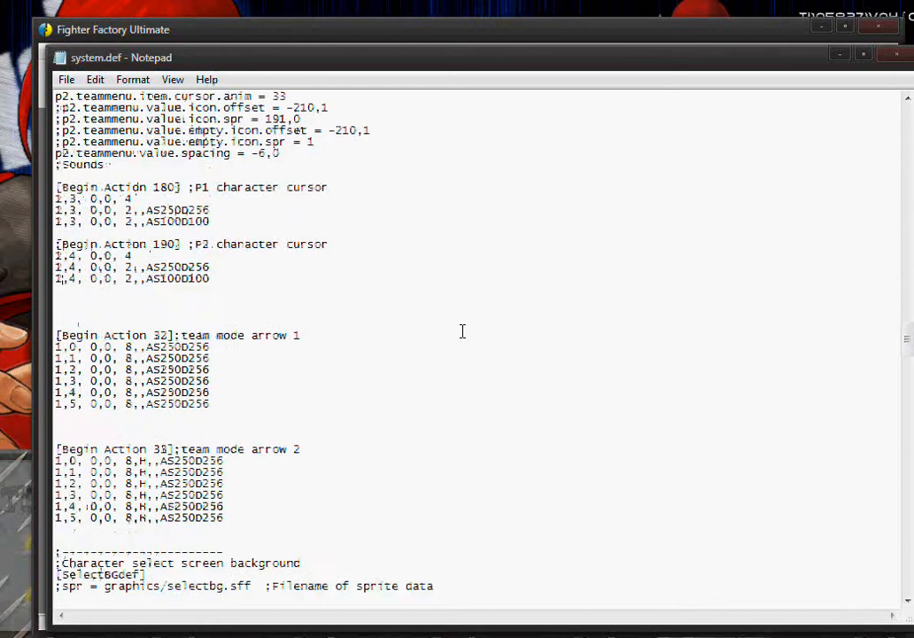
scroll(461, 331, down, 3)
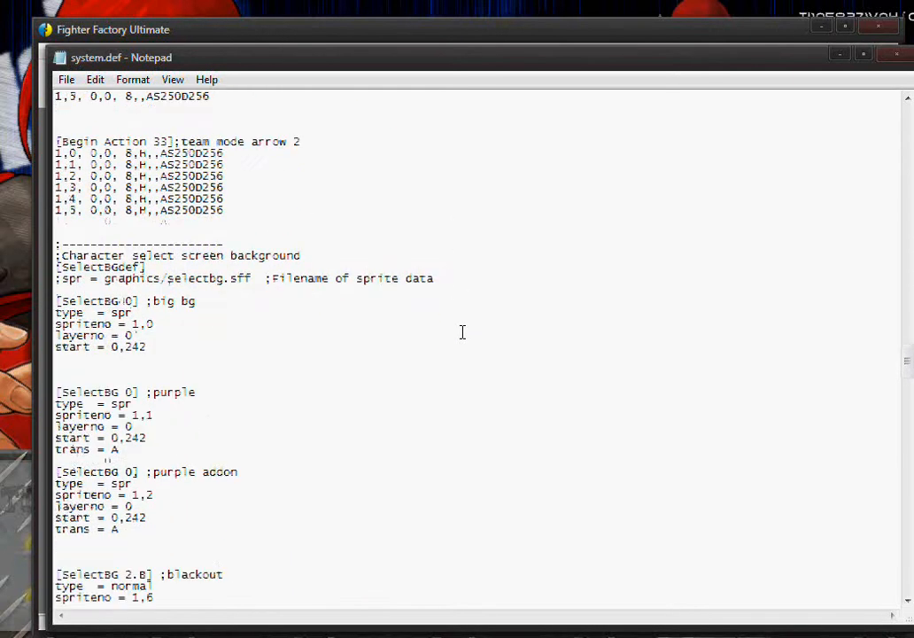
scroll(462, 331, down, 1)
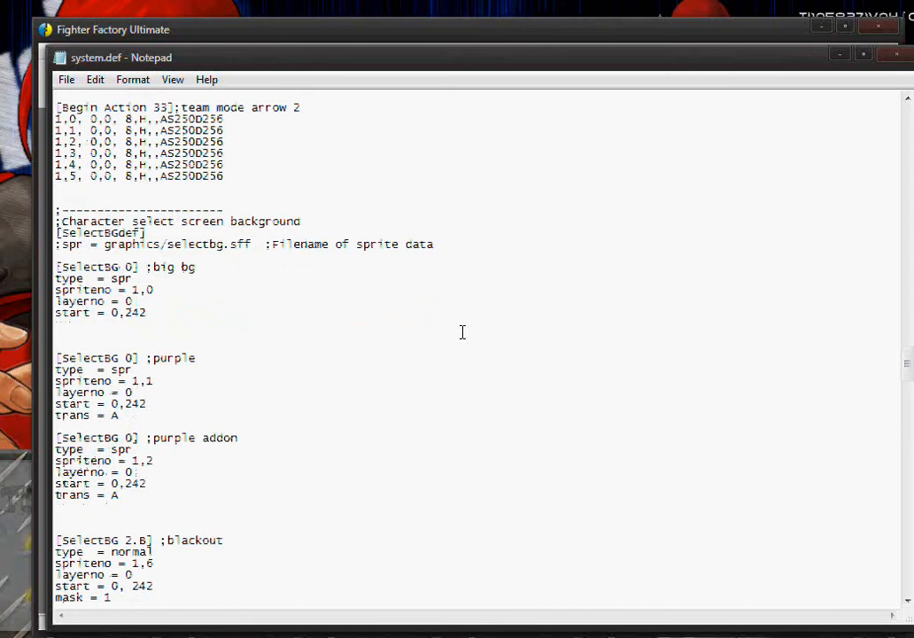
Step: Examine the VS Screen settings and the VersusBG definitions in system.def, and put the file aside
scroll(461, 331, down, 16)
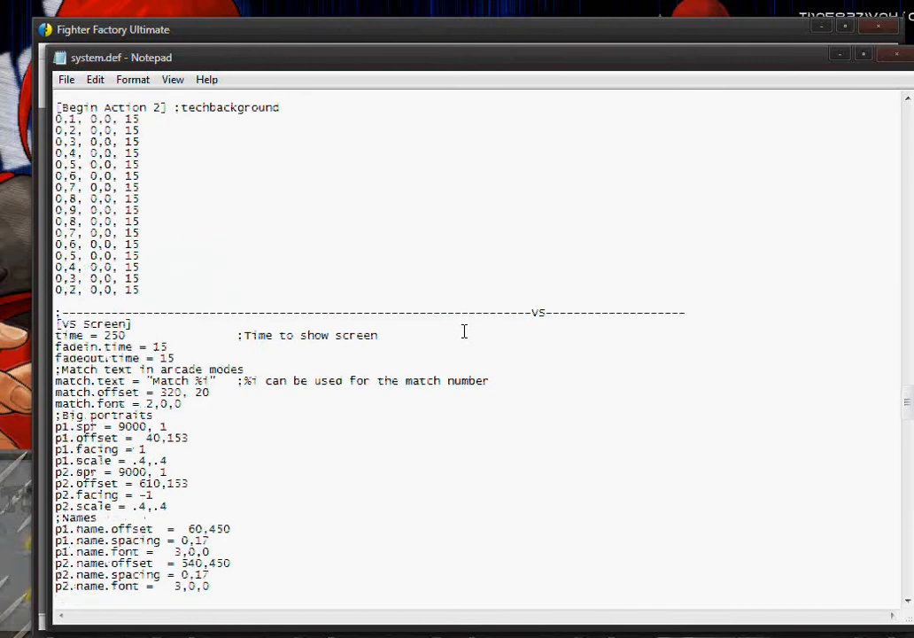
scroll(464, 331, down, 2)
scroll(464, 331, down, 1)
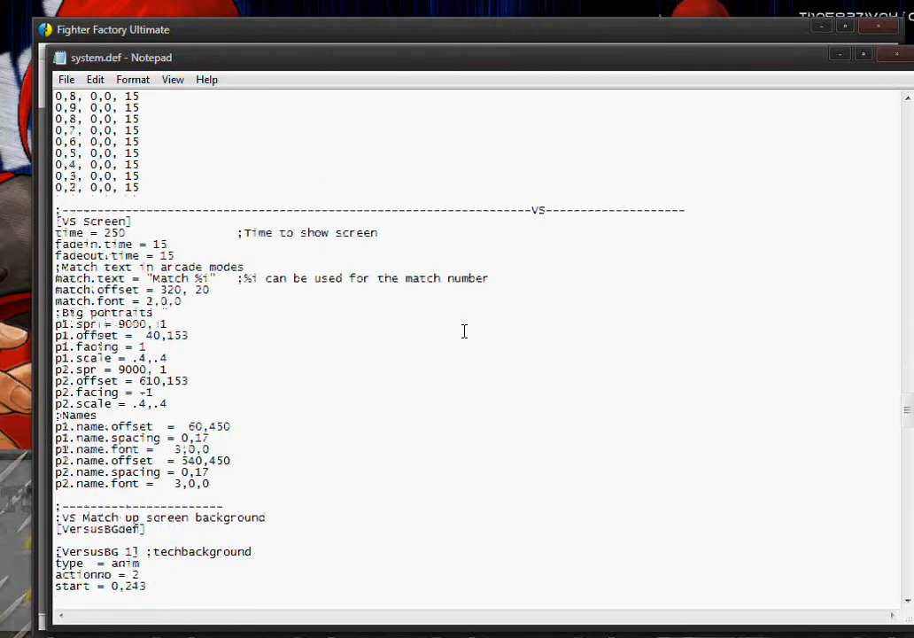
scroll(464, 332, up, 6)
scroll(463, 332, down, 8)
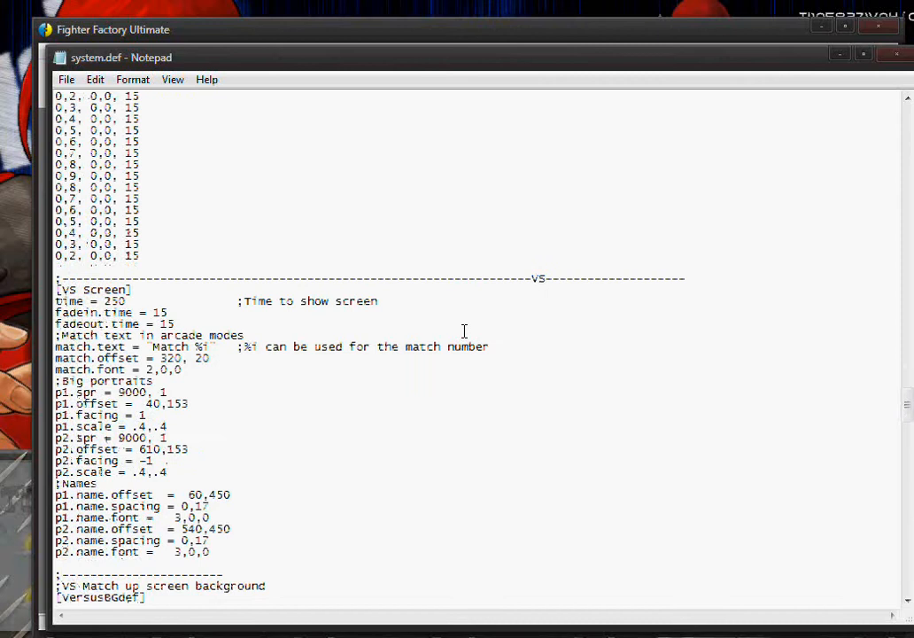
scroll(463, 331, down, 1)
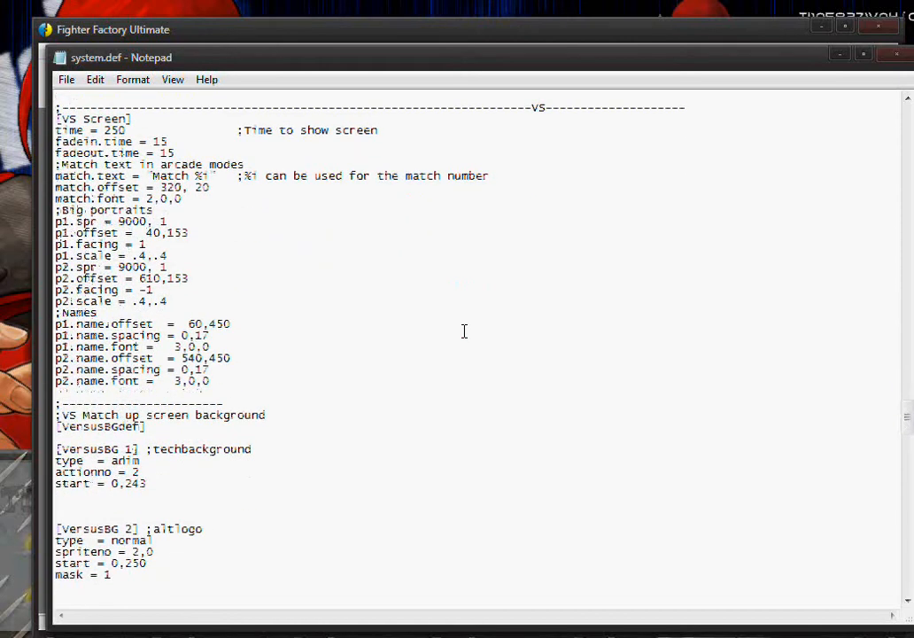
click(838, 55)
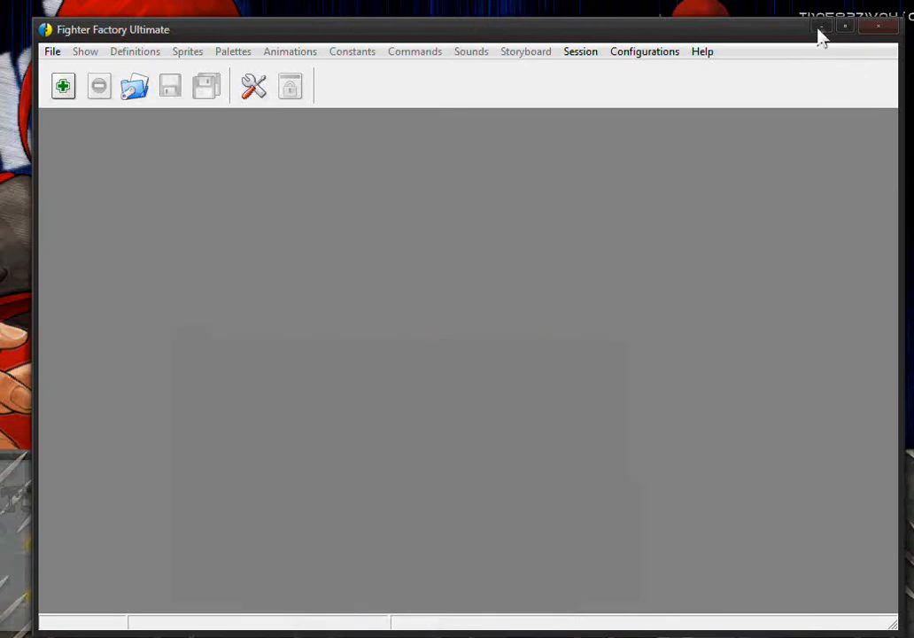
Step: Create a new project in Fighter Factory Ultimate and load the gits.sff sprite file from inside Testmugen's data folder
click(66, 91)
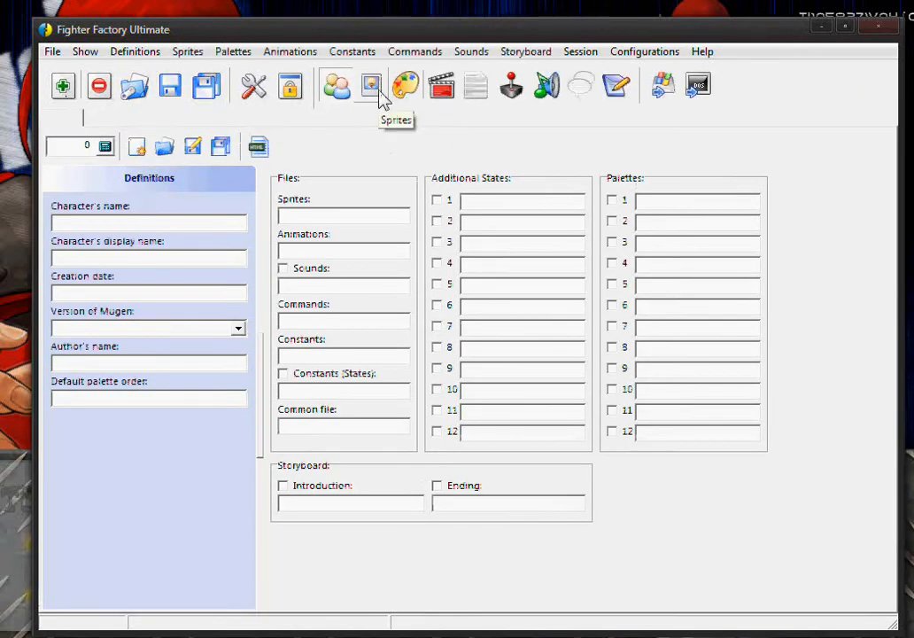
click(375, 92)
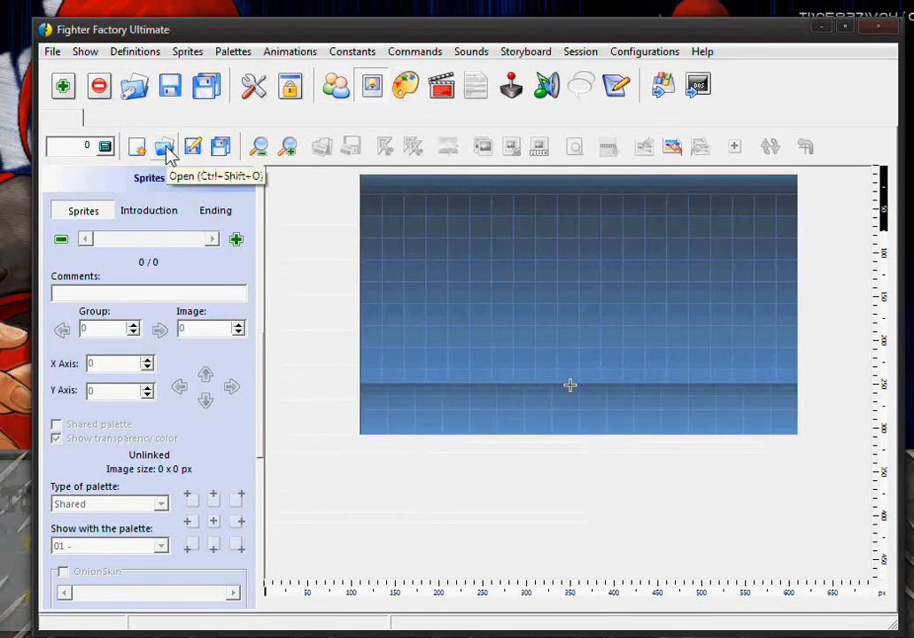
click(166, 148)
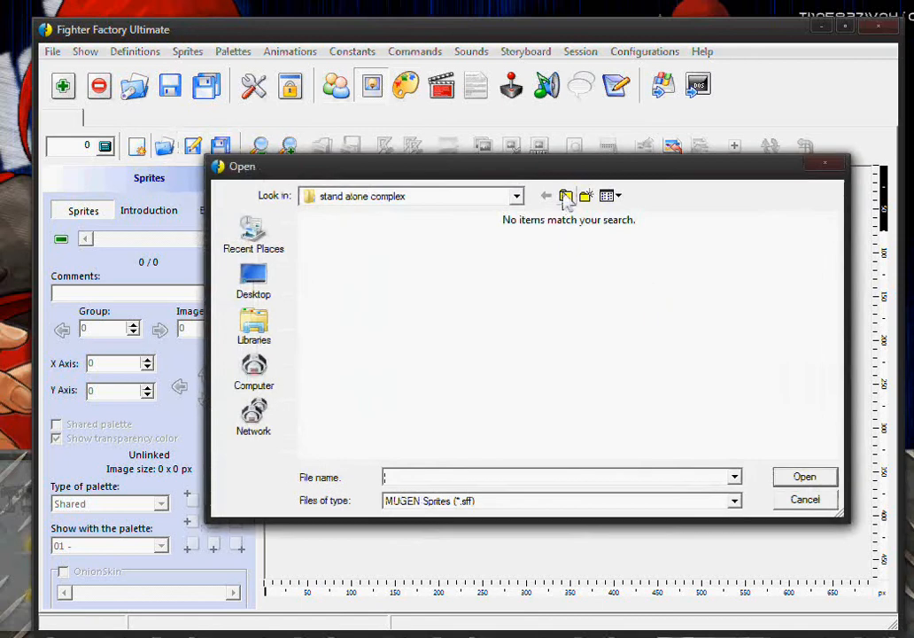
click(566, 196)
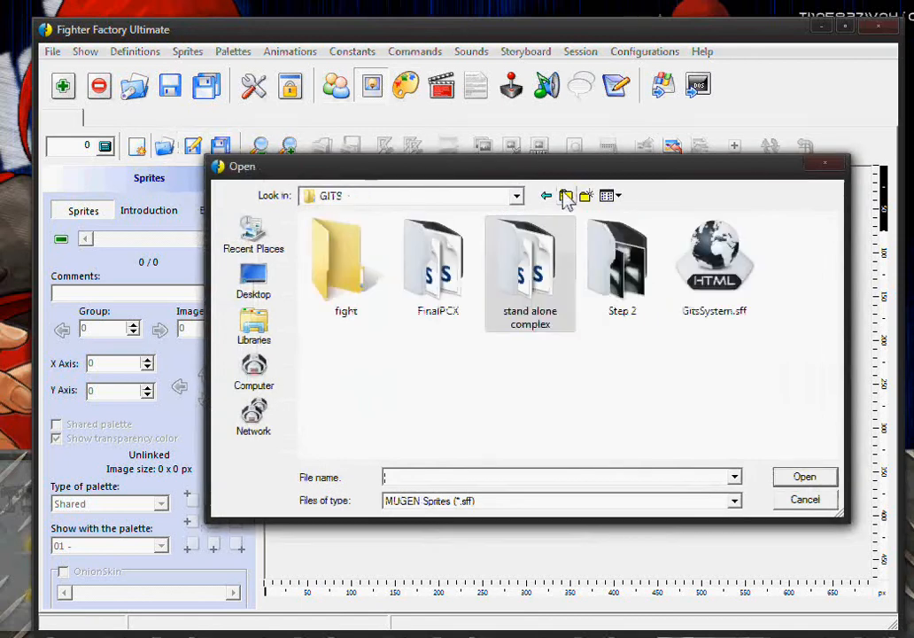
click(566, 196)
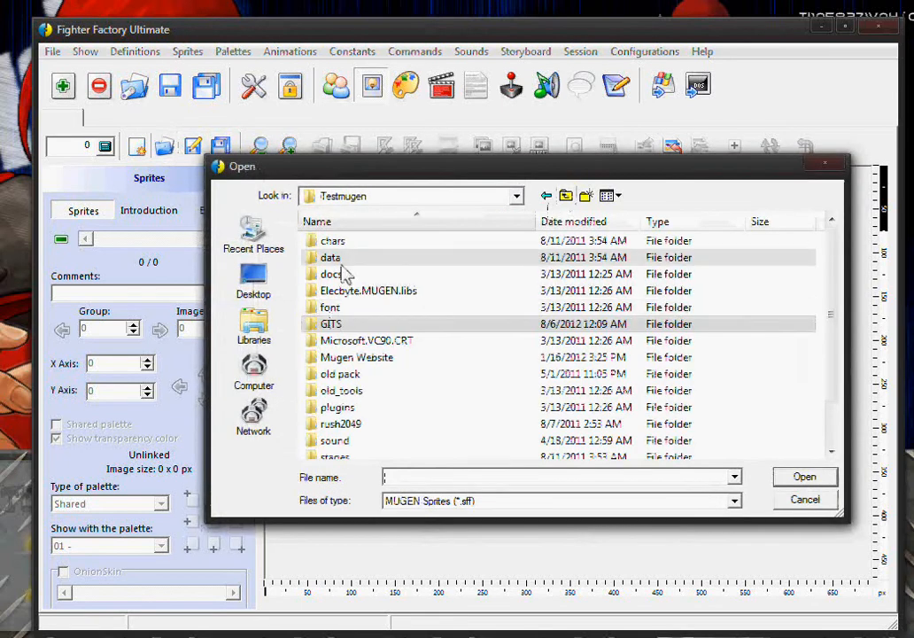
double_click(342, 260)
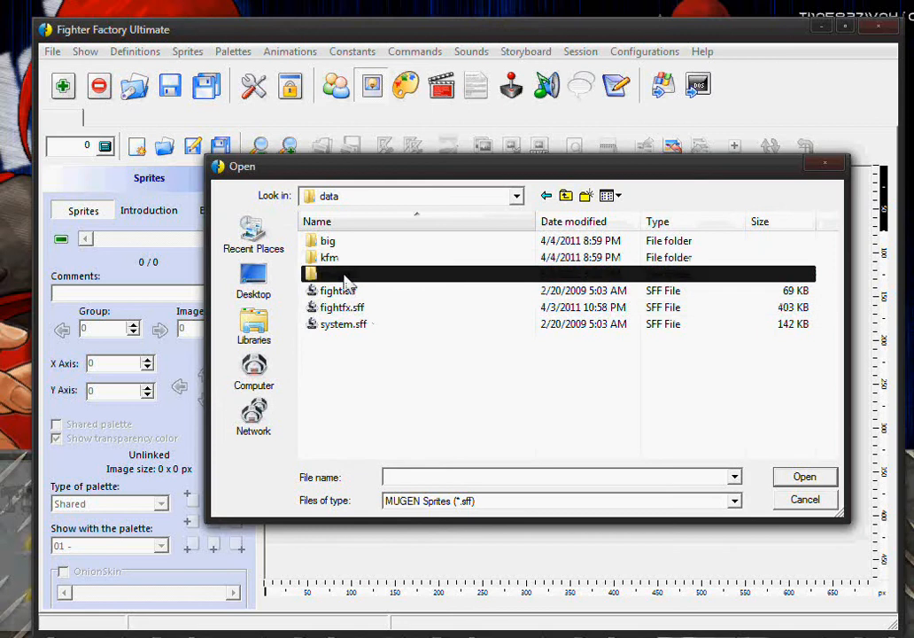
double_click(346, 278)
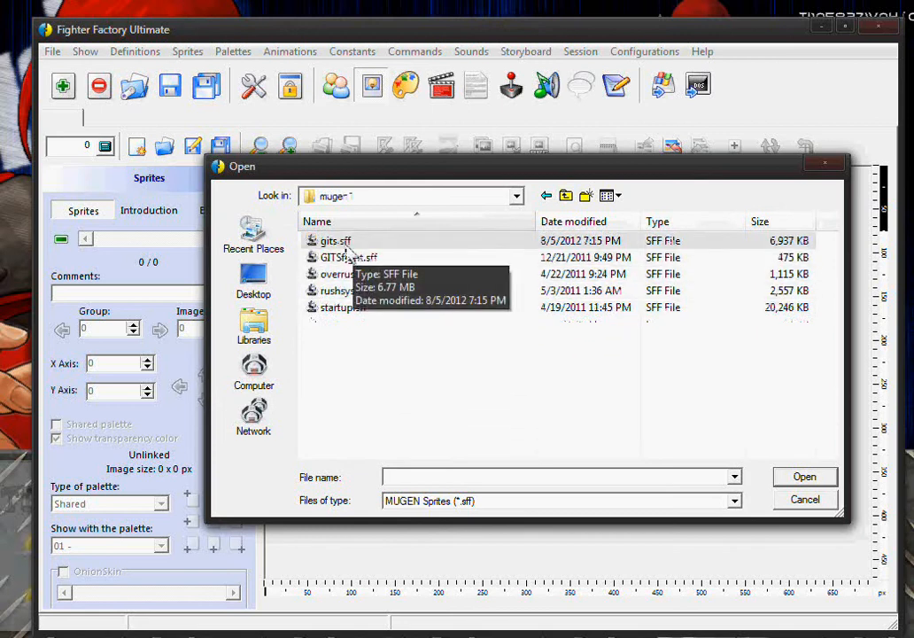
double_click(330, 242)
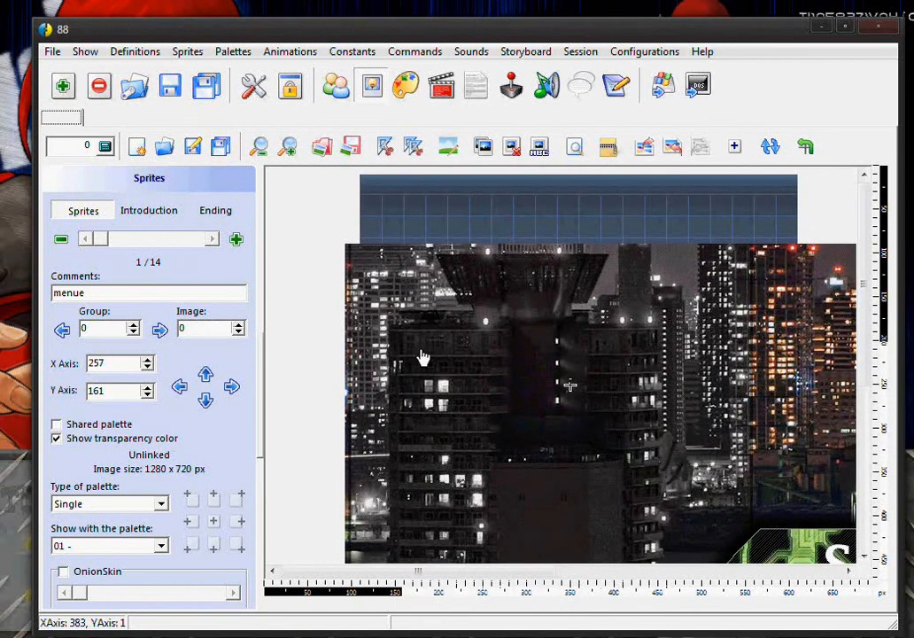
Step: Compare the axes of the following menu sprites and set the first menu sprite's axis to X 640, Y 360
click(212, 240)
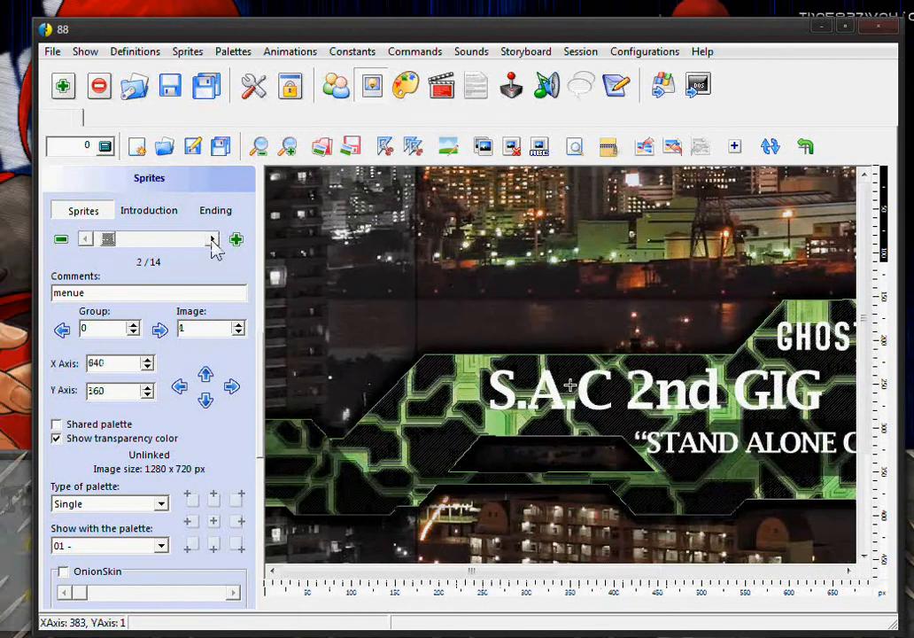
click(212, 240)
click(212, 240)
click(211, 241)
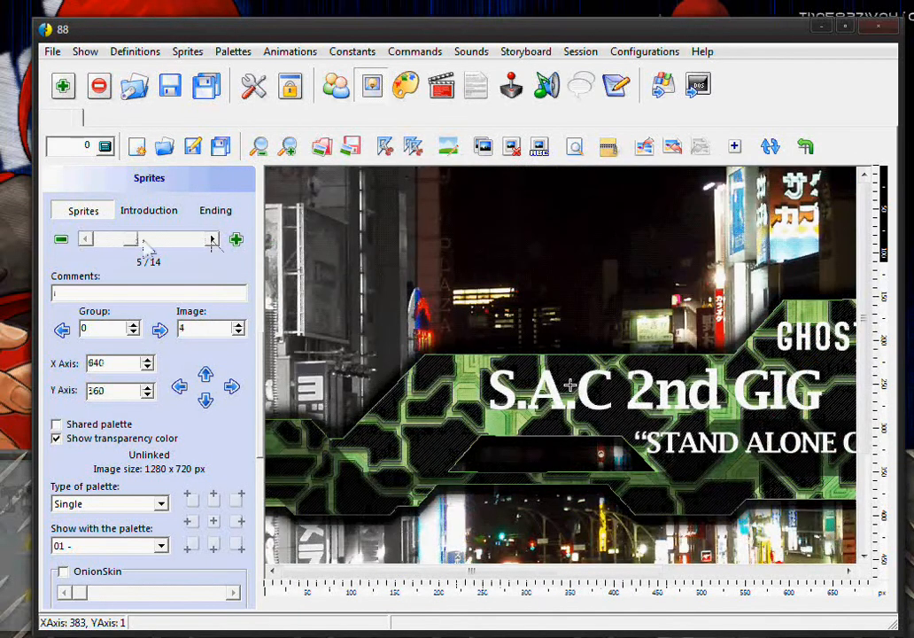
drag(133, 240, 87, 241)
click(116, 392)
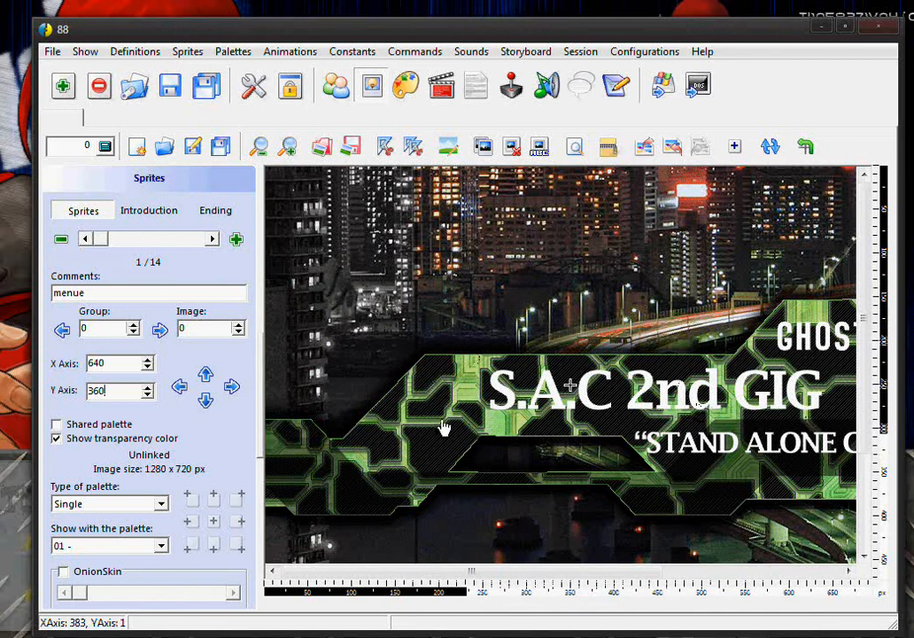
Step: Look through the menu and select-screen sprites up to group 1, image 5
click(212, 240)
click(212, 240)
click(212, 240)
click(212, 240)
click(213, 240)
click(213, 241)
click(212, 240)
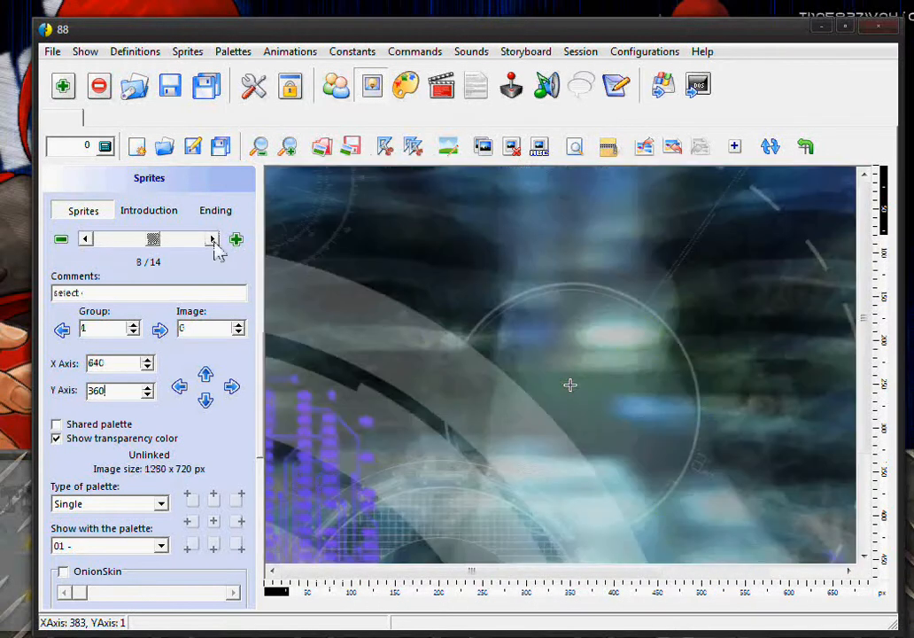
click(213, 240)
click(212, 240)
click(213, 240)
click(212, 240)
click(213, 240)
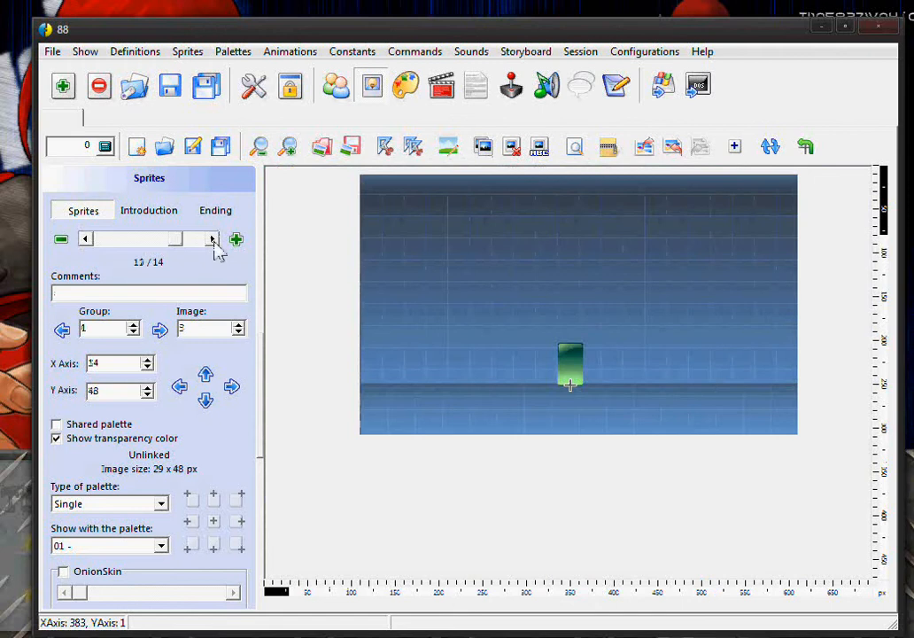
click(212, 240)
click(213, 240)
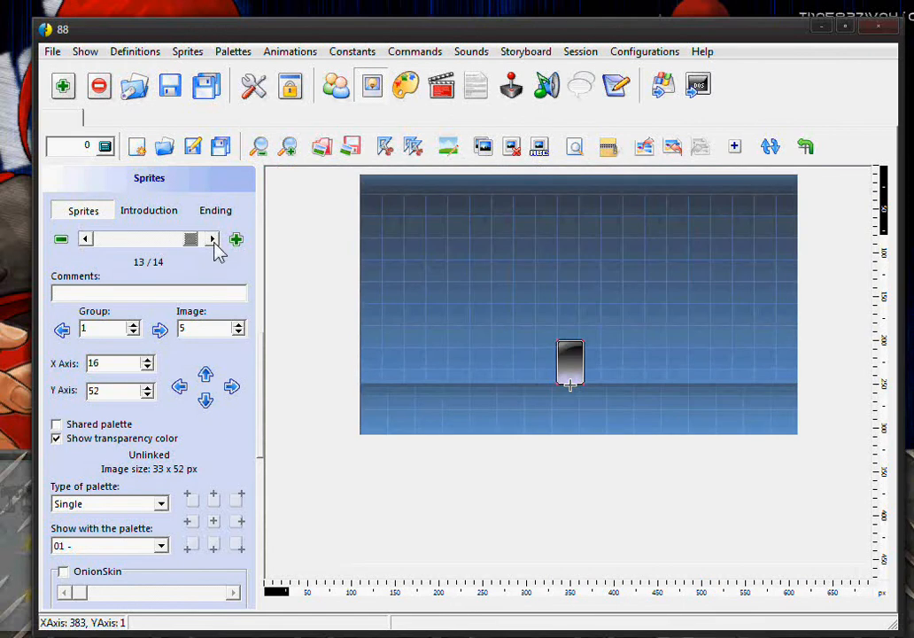
Step: Compare the enlarged group 1, image 5 sprite with its transparency color hidden and shown
click(57, 439)
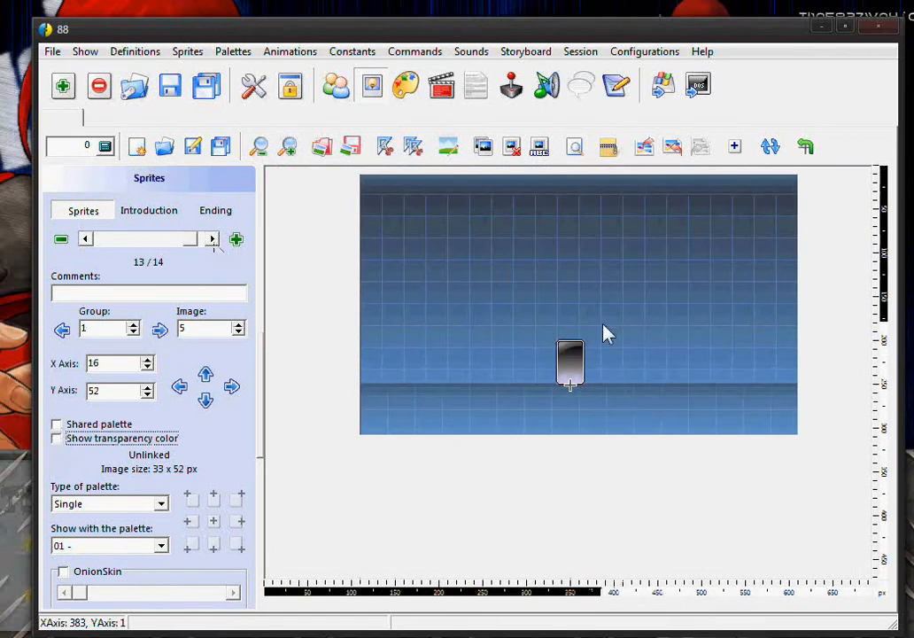
click(289, 149)
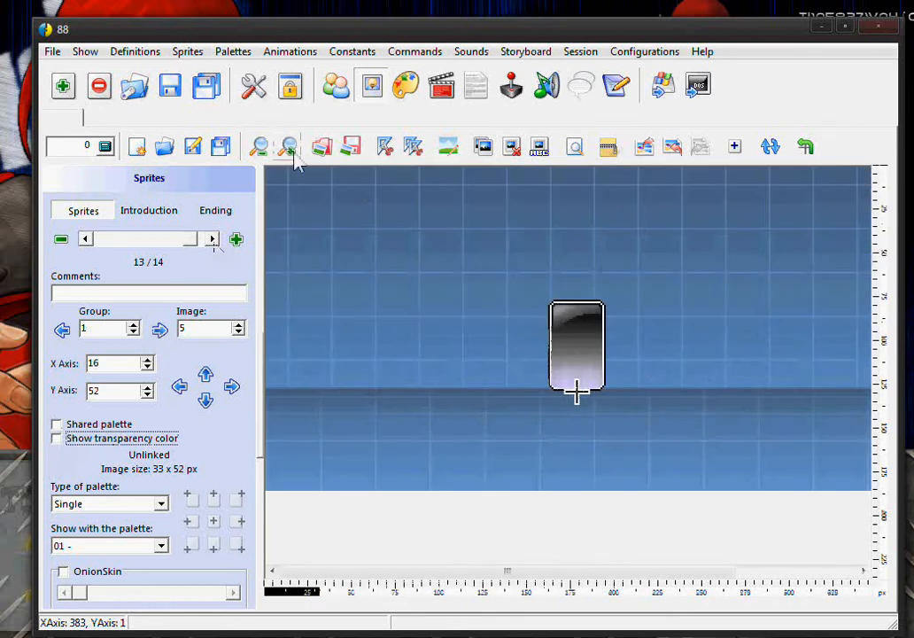
click(288, 149)
click(57, 439)
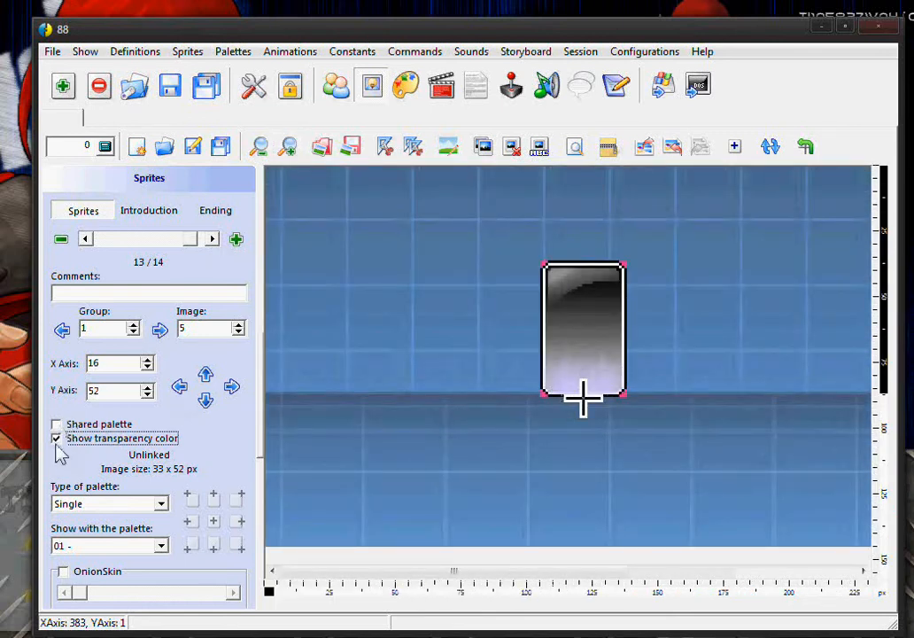
Step: Inspect the "select end" sprite, group 1, image 6, with its transparency color hidden
click(212, 240)
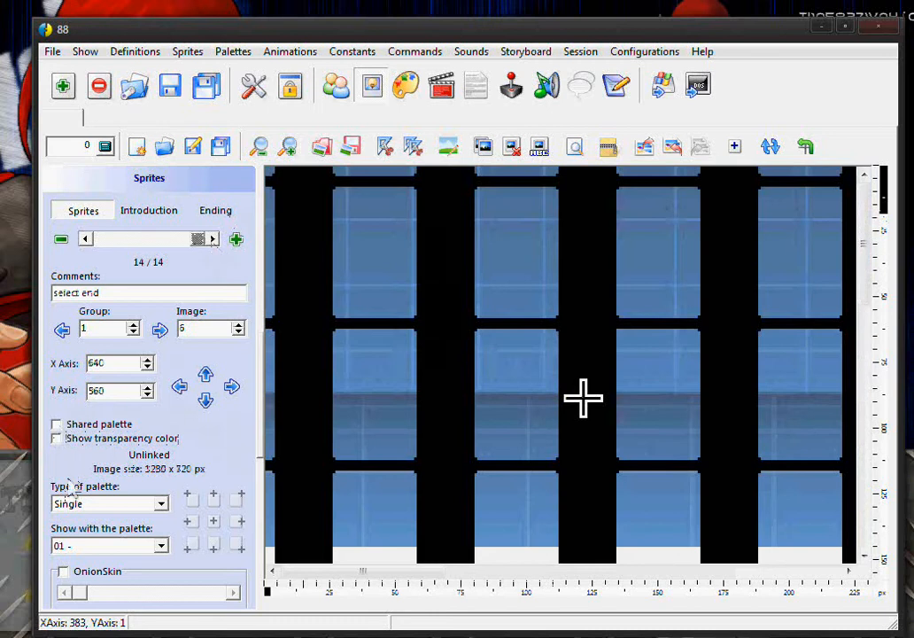
click(57, 438)
click(57, 438)
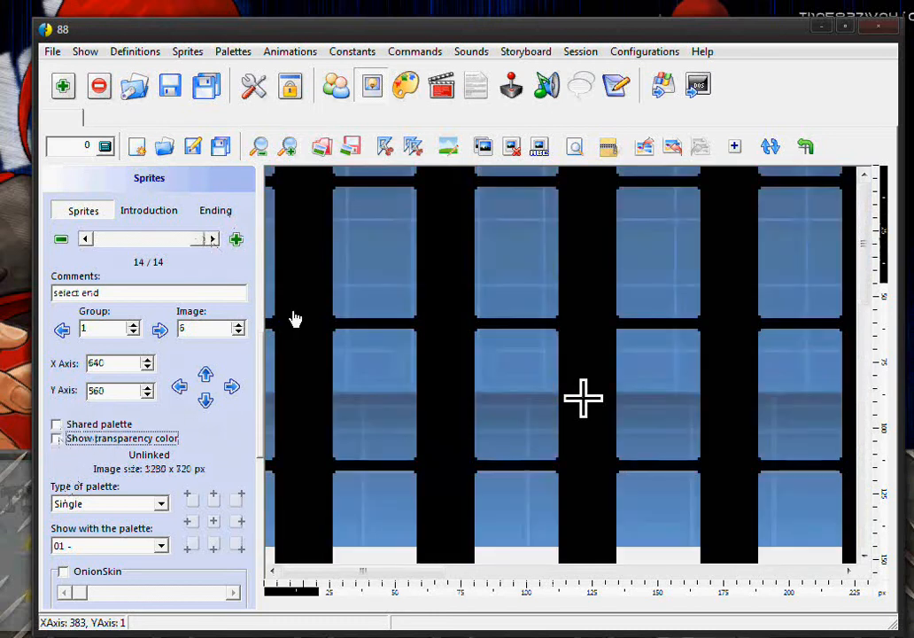
click(259, 148)
click(259, 148)
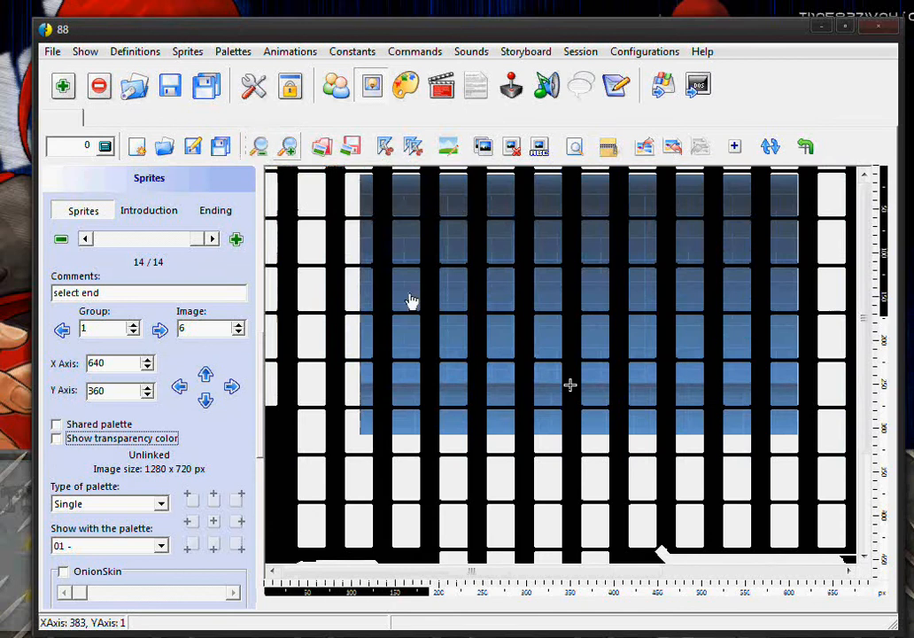
Step: Add T1Arro.pcx as group 1, image 7 and T2Arro.pcx as group 1, image 8
click(237, 241)
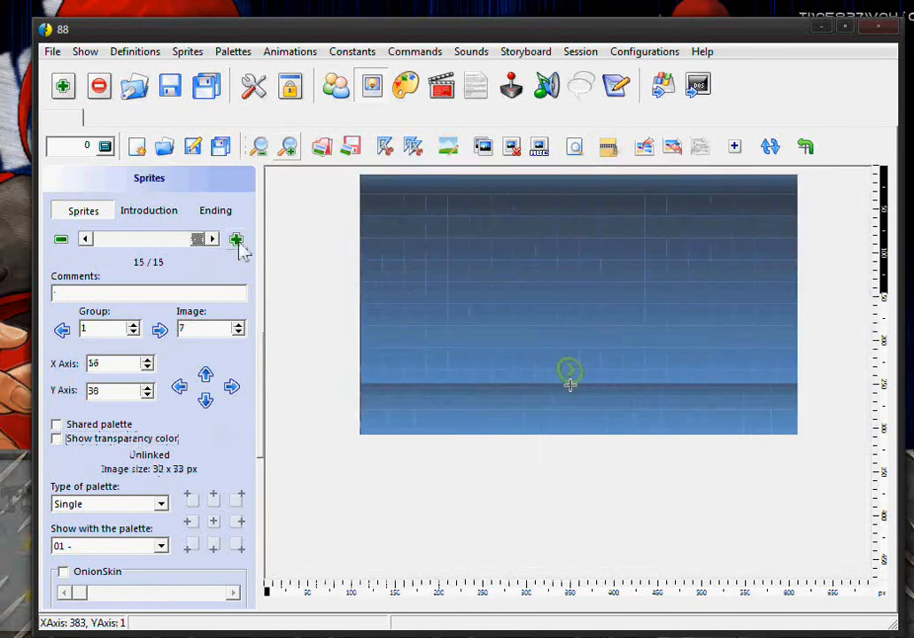
click(237, 240)
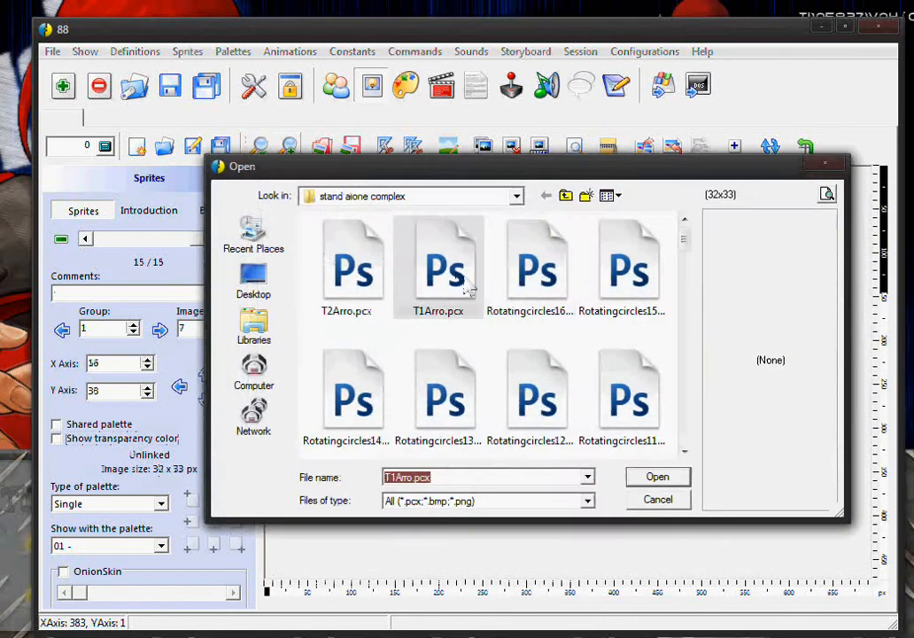
click(448, 274)
click(362, 255)
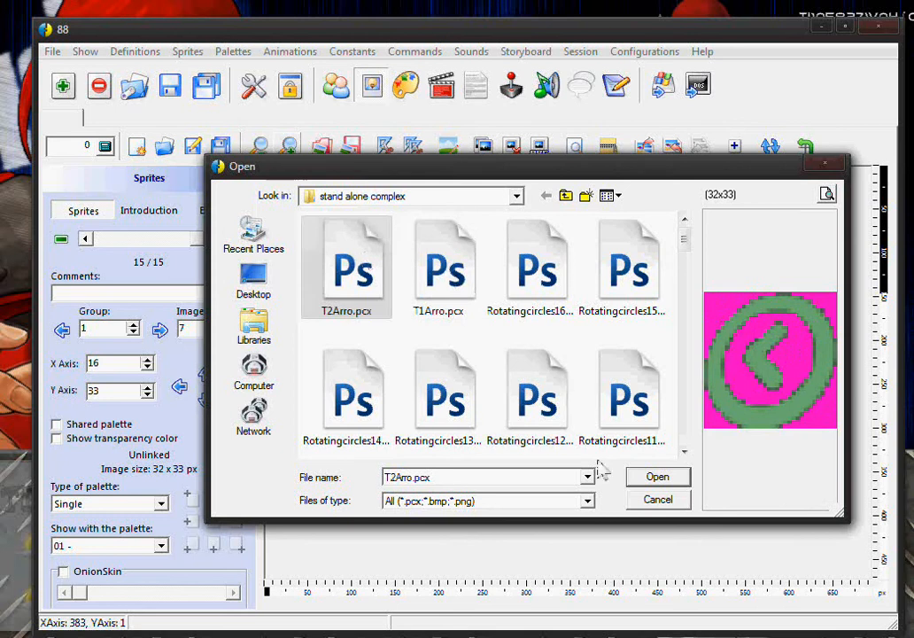
click(657, 477)
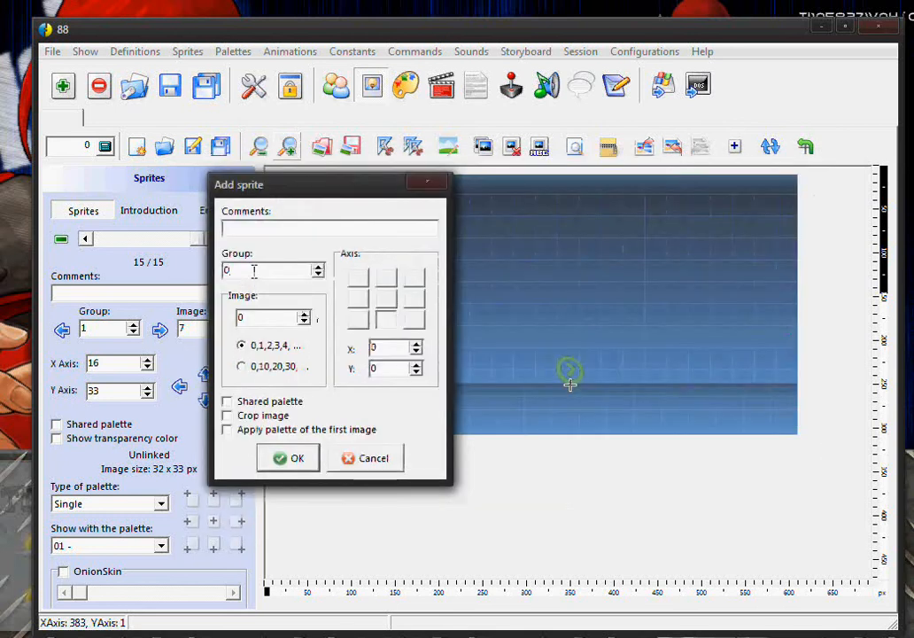
text(1)
click(294, 460)
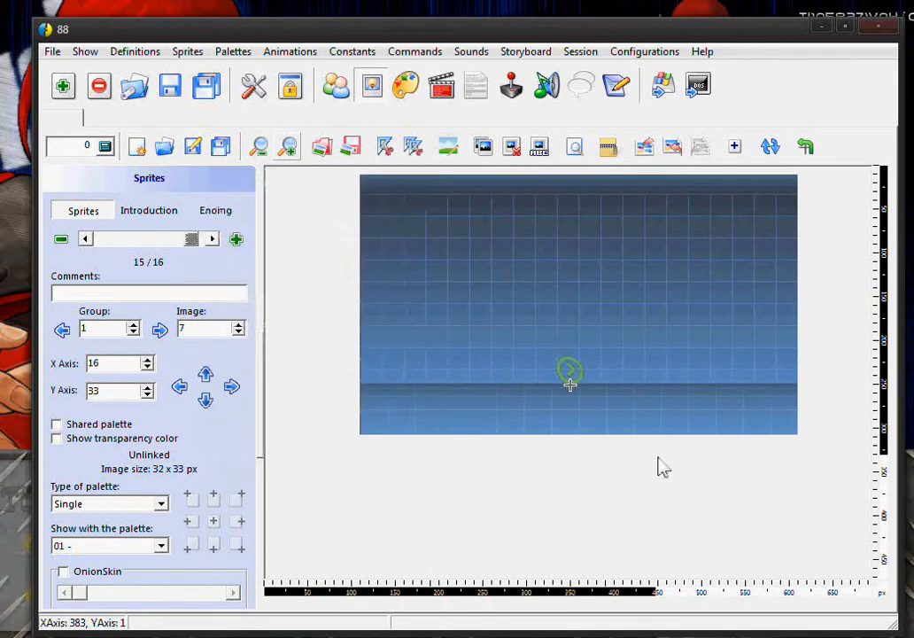
Step: Inspect the group 1, image 7 arrow sprite enlarged around its axis, and view the arrow sprite that follows it
click(292, 150)
click(292, 151)
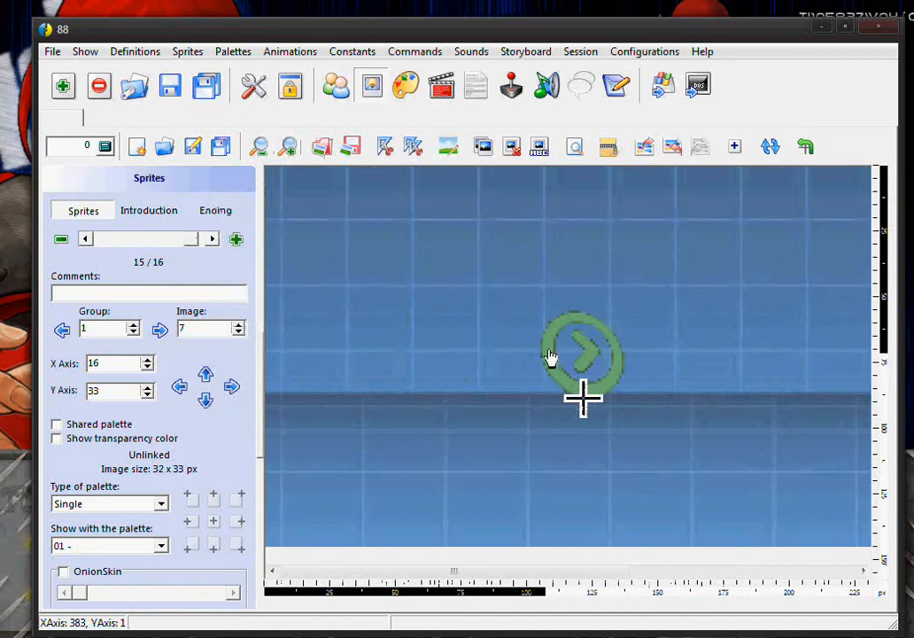
click(259, 147)
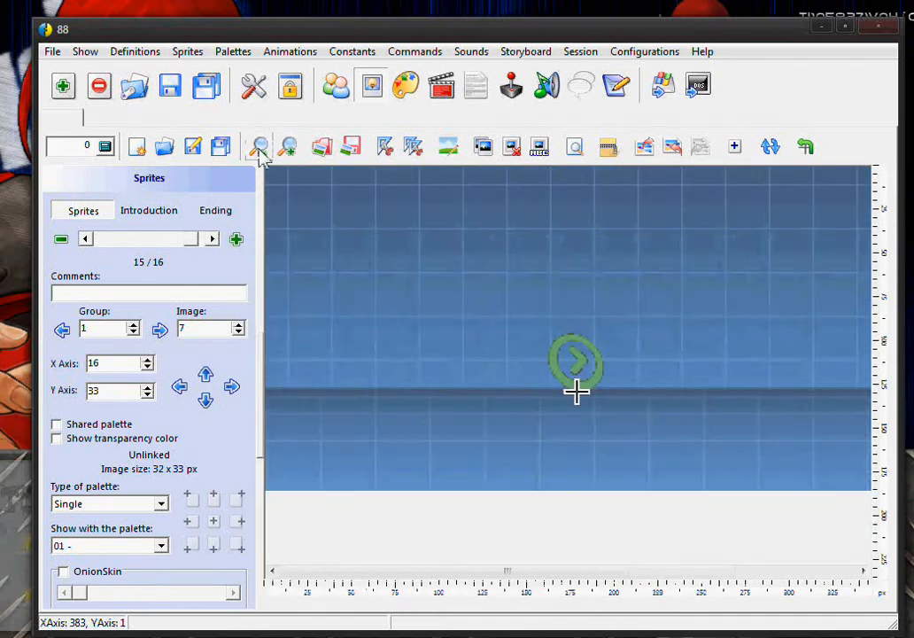
click(260, 148)
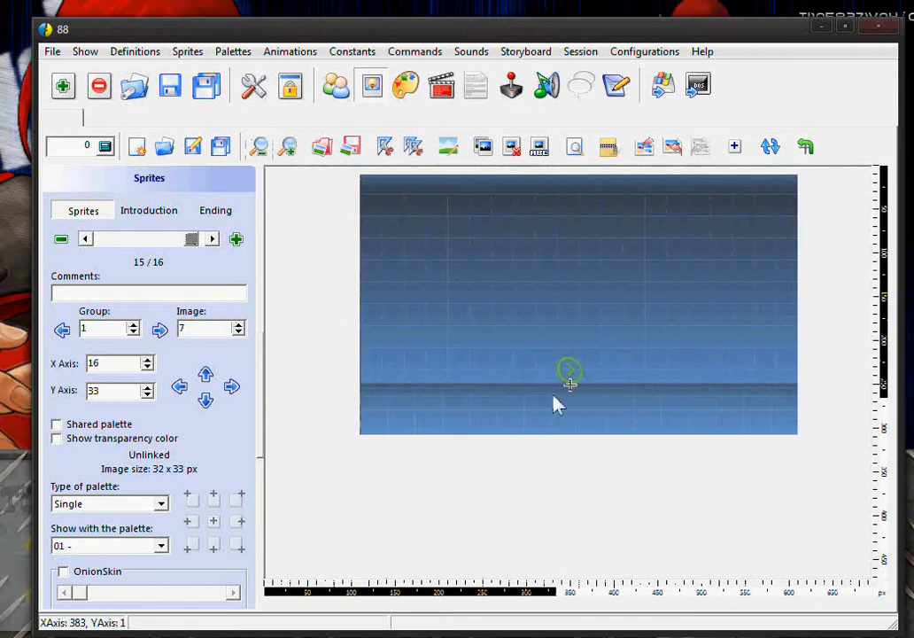
click(211, 245)
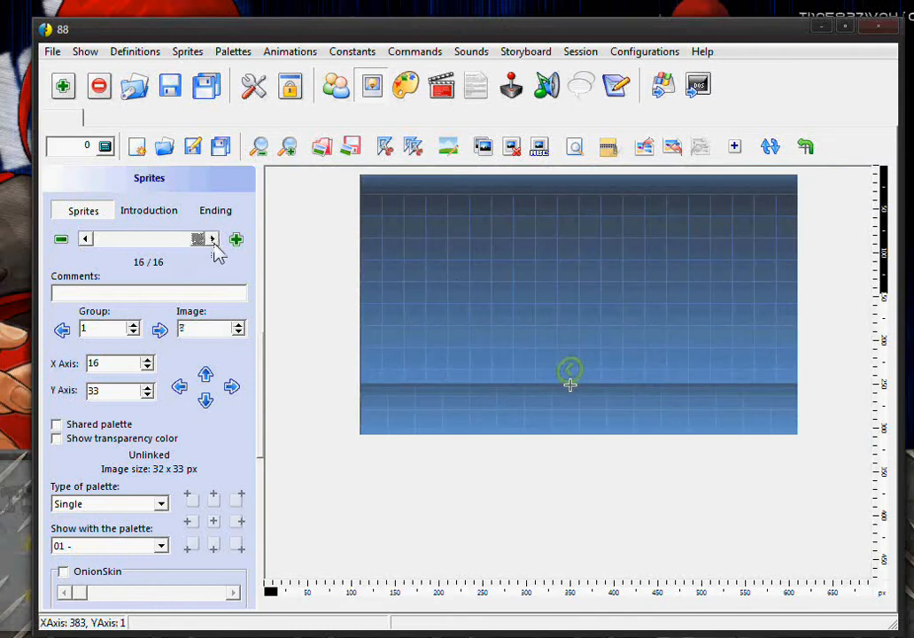
Step: Move the comment "select end" from the group 1, image 6 sprite to the group 1, image 8 arrow sprite
click(85, 241)
click(86, 239)
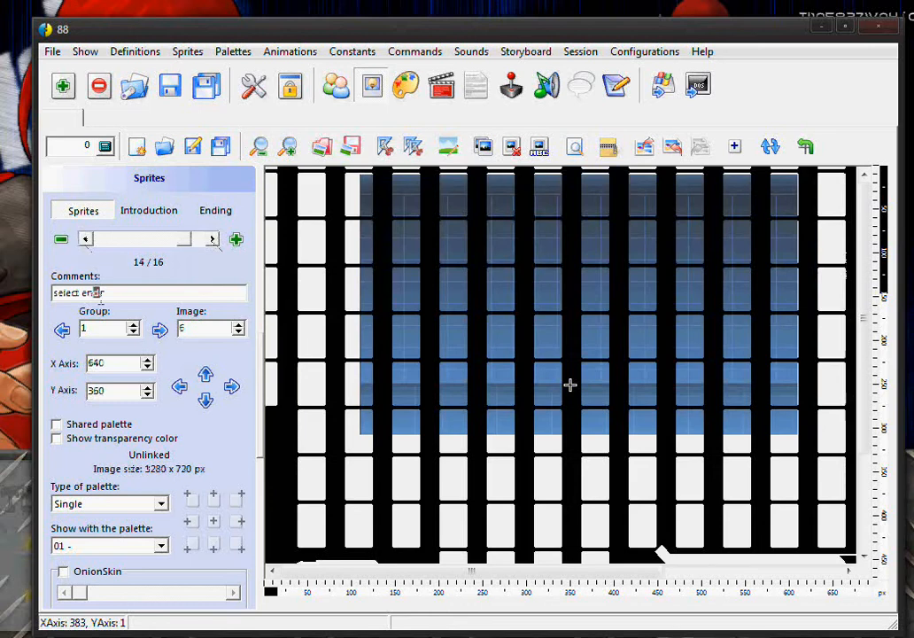
drag(100, 293, 48, 293)
right_click(73, 288)
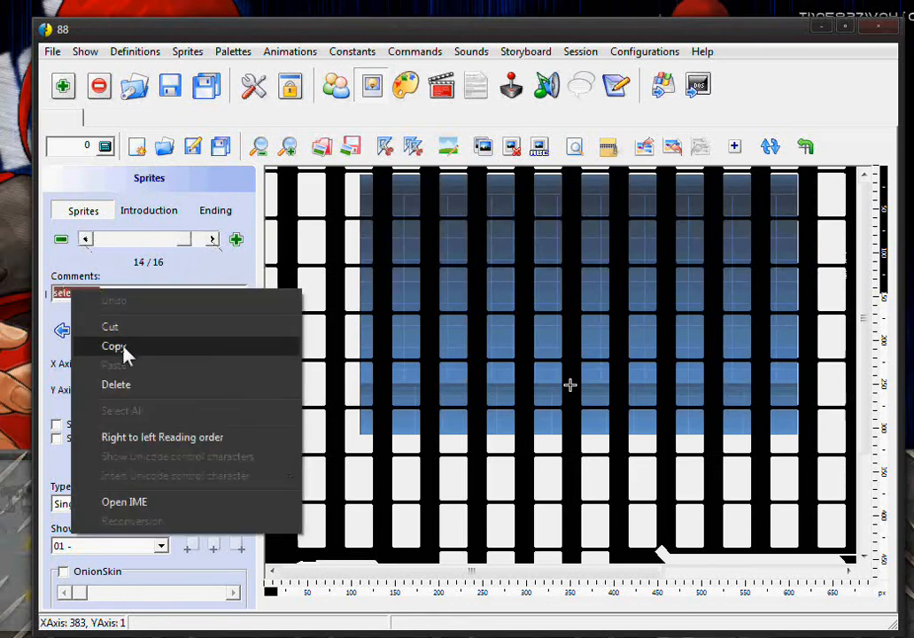
click(124, 351)
right_click(76, 288)
click(113, 319)
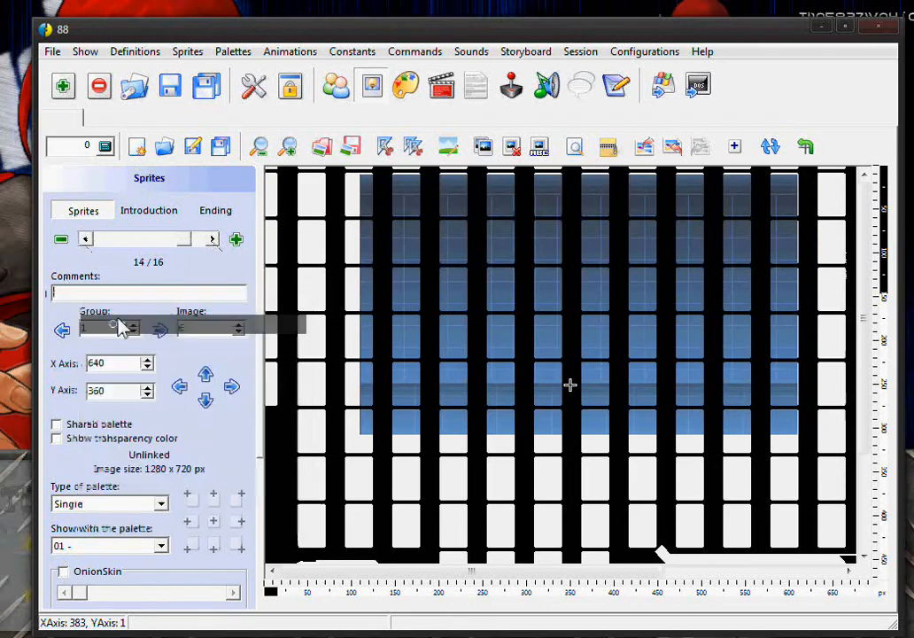
click(213, 241)
click(213, 241)
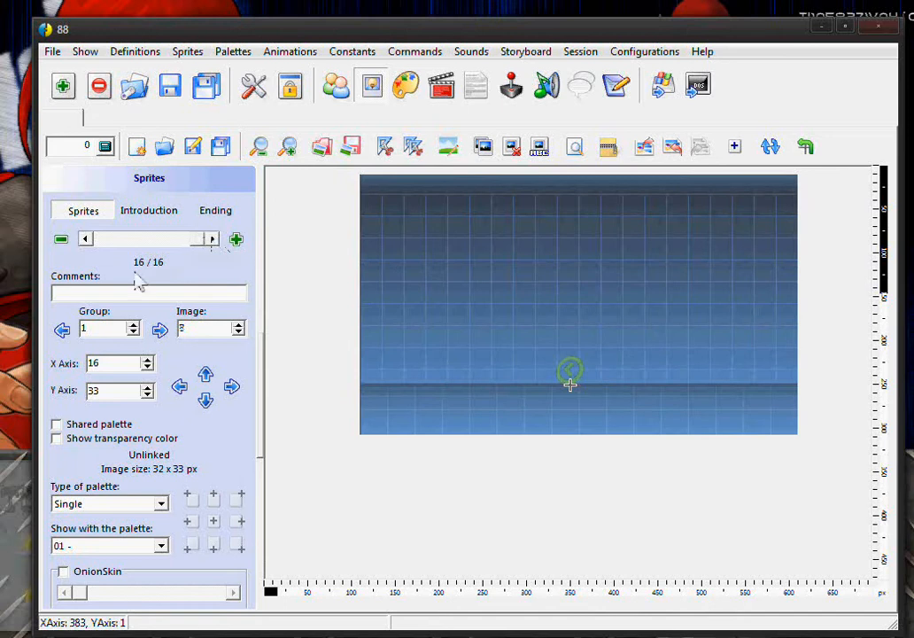
right_click(89, 294)
click(142, 372)
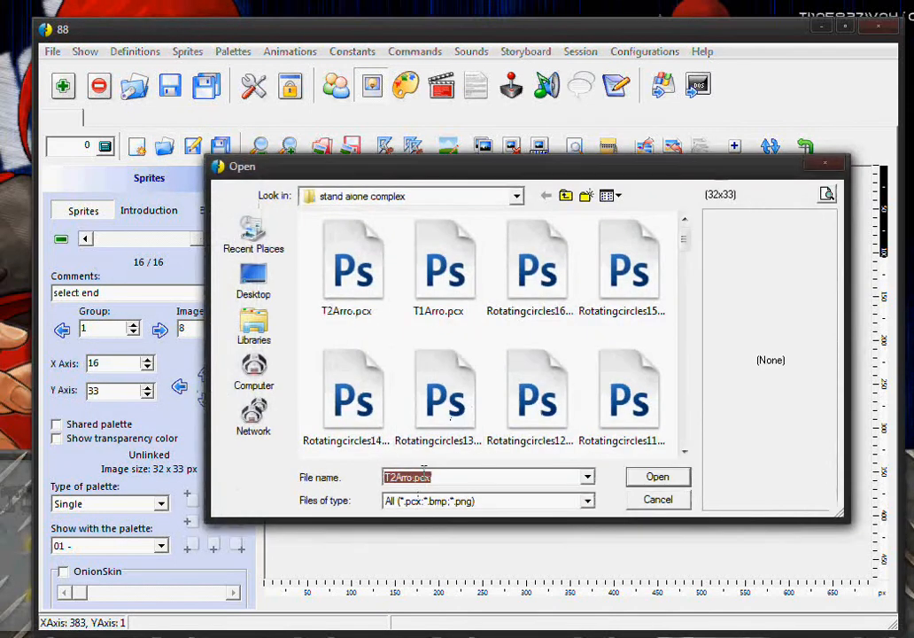
Step: Add versusbg.pcx as group 2, image 0 with the comment "VS"
scroll(687, 251, down, 5)
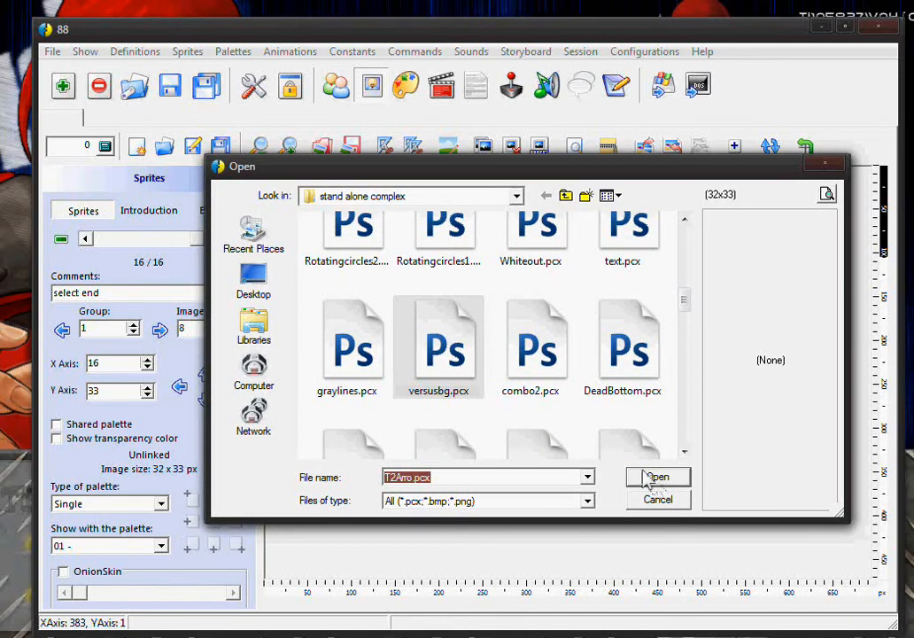
click(657, 480)
click(245, 273)
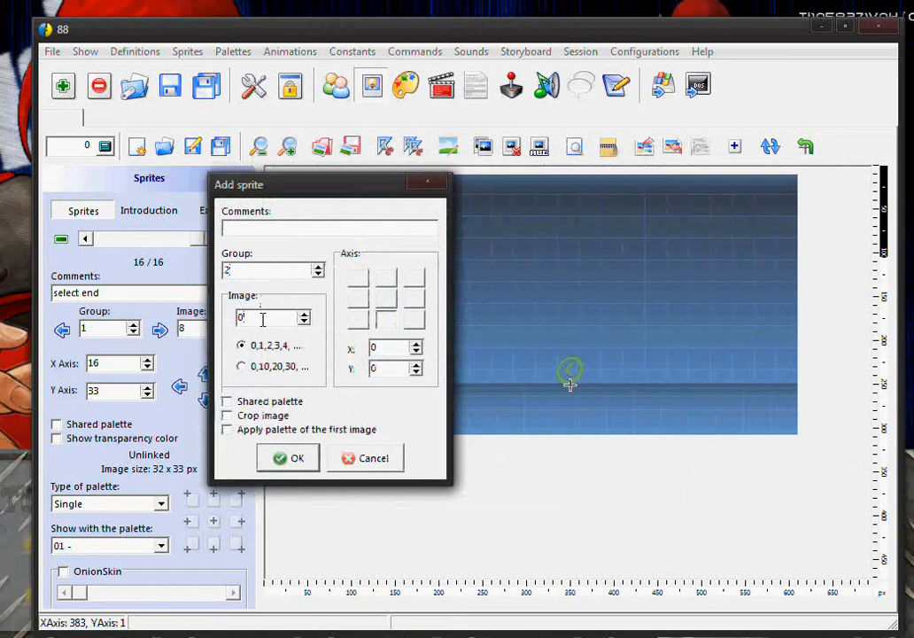
click(262, 227)
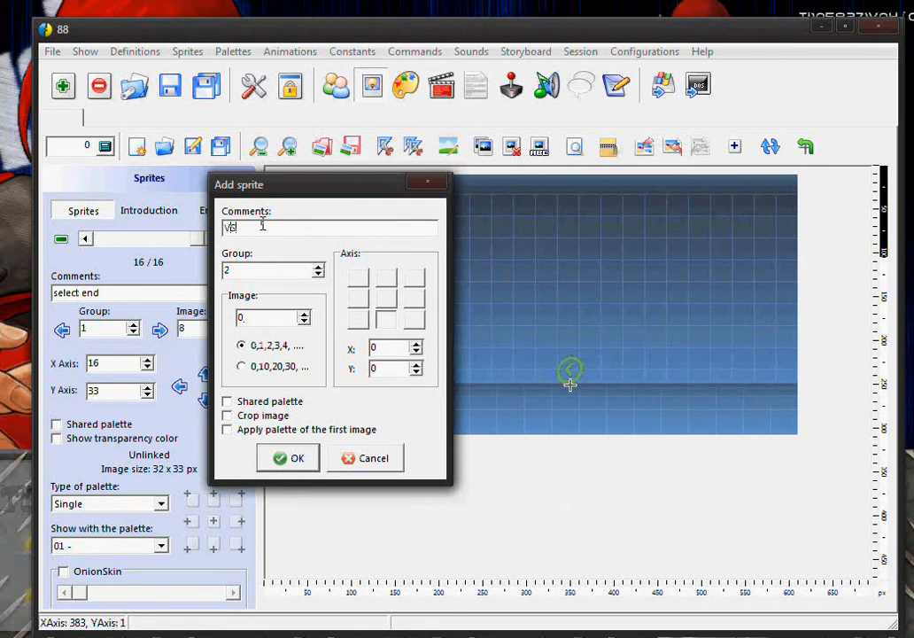
click(293, 460)
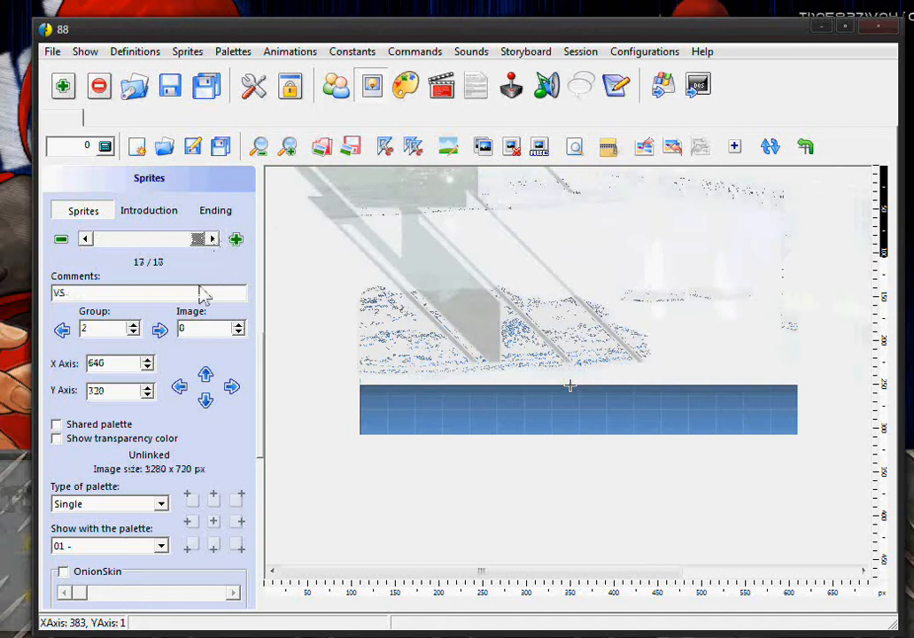
Step: Show the transparency color of the VS sprite and set its Y axis to 360
click(57, 438)
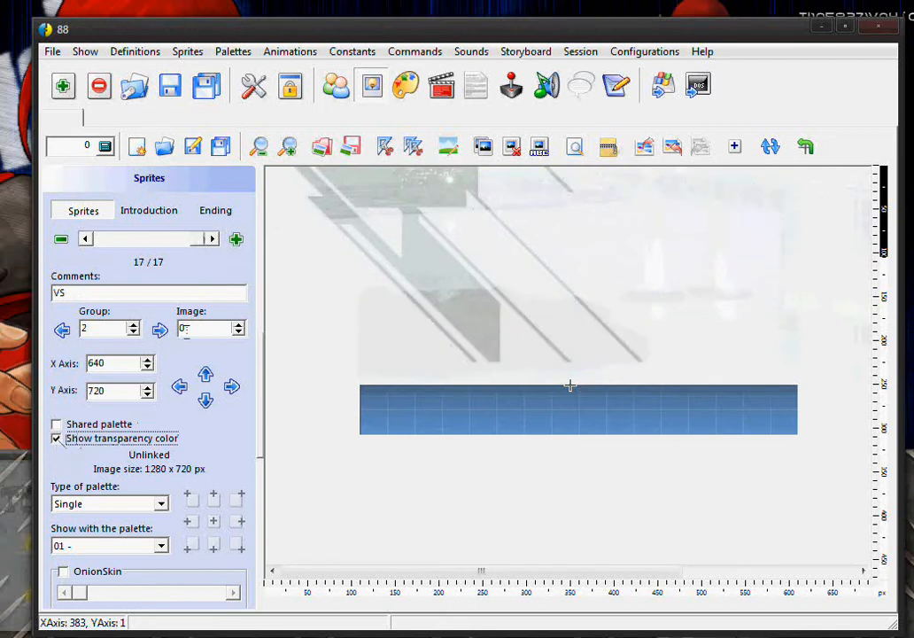
double_click(114, 391)
text(360)
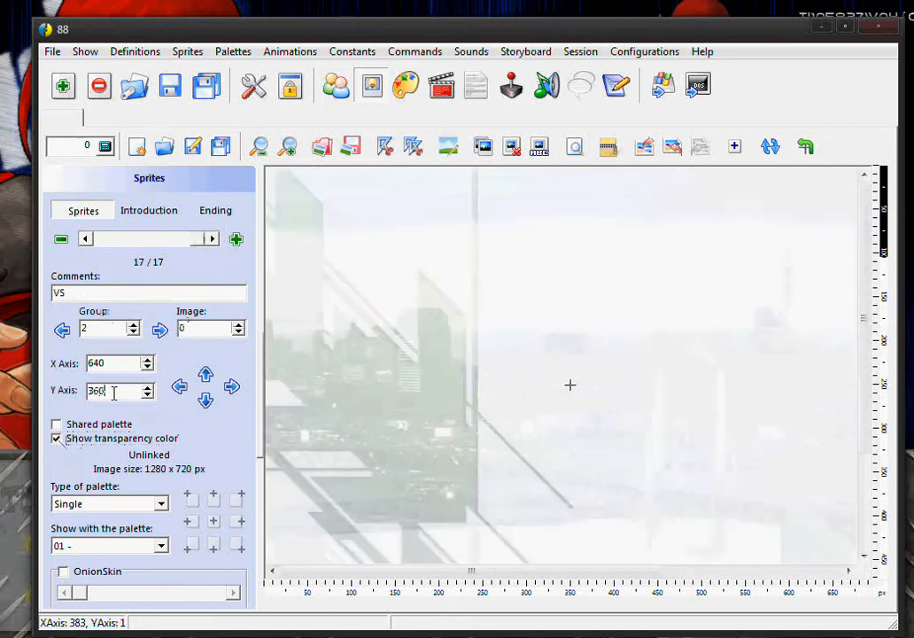
Step: Add the next versus screen sprites to group 2, up to image 3, with their axis at X 640, Y 360
click(237, 240)
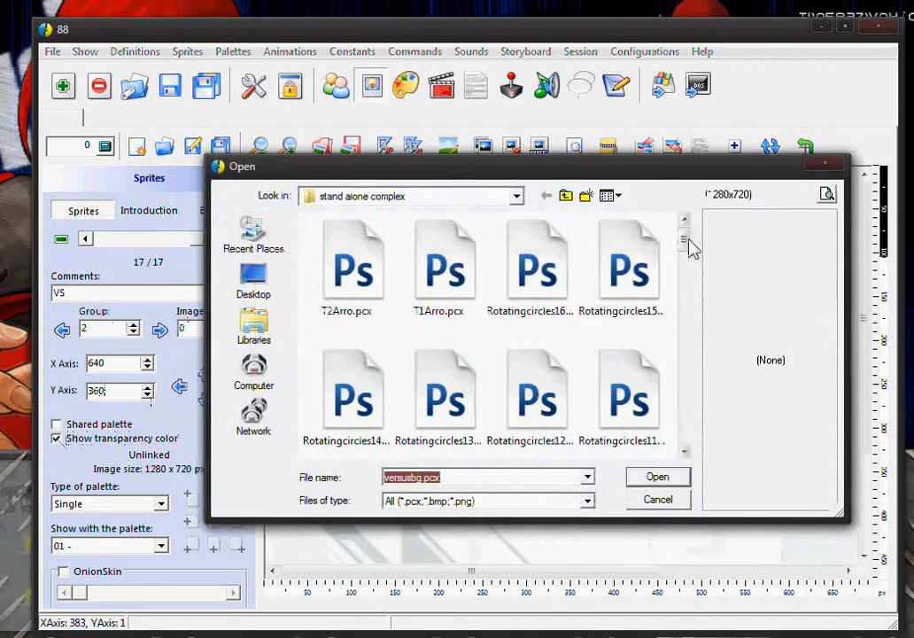
drag(688, 247, 690, 257)
scroll(687, 257, down, 3)
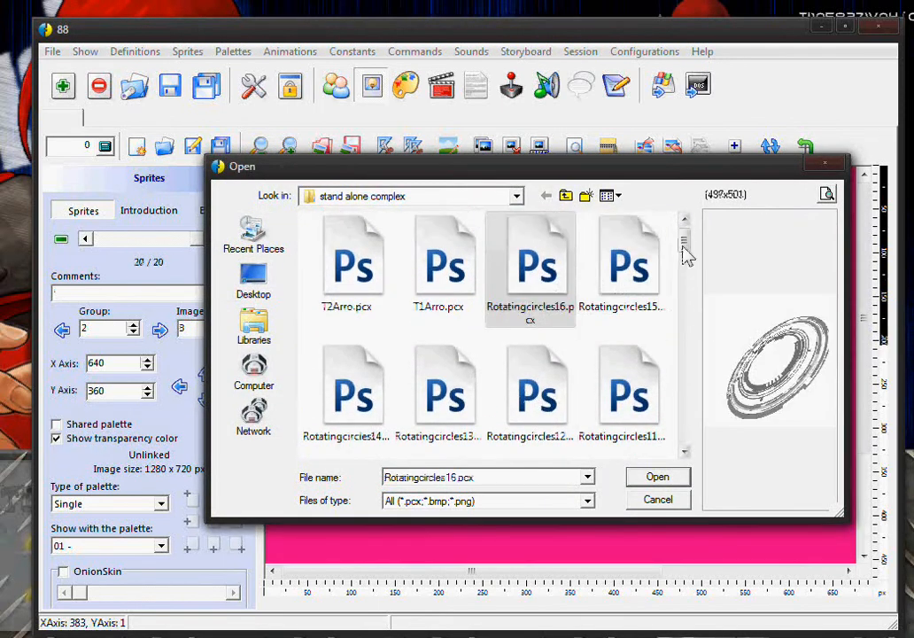
Step: Add Rotatingcircles1.pcx through Rotatingcircles16.pcx to group 2 together, numbering the images consecutively from 4
drag(685, 254, 691, 301)
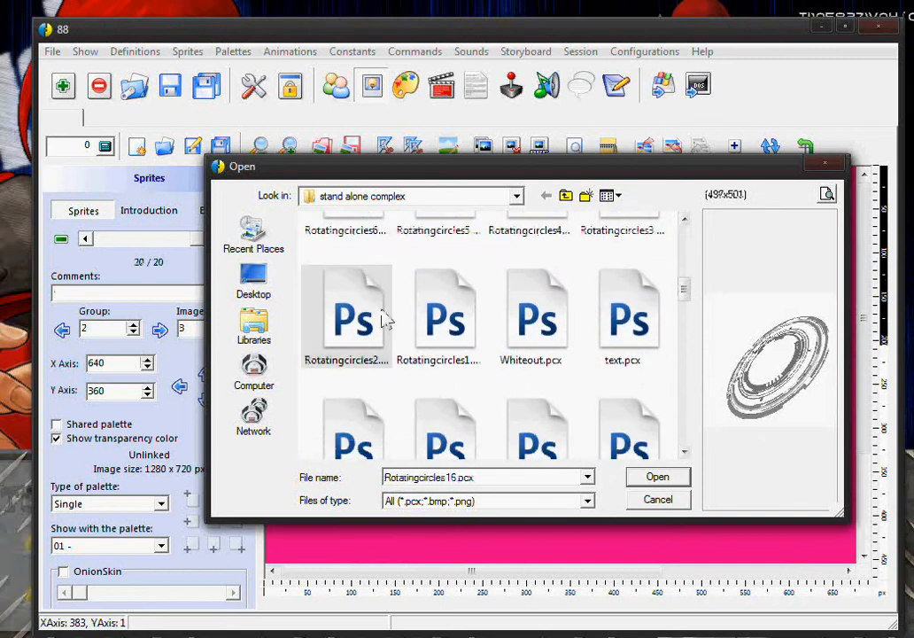
ctrl+click(452, 320)
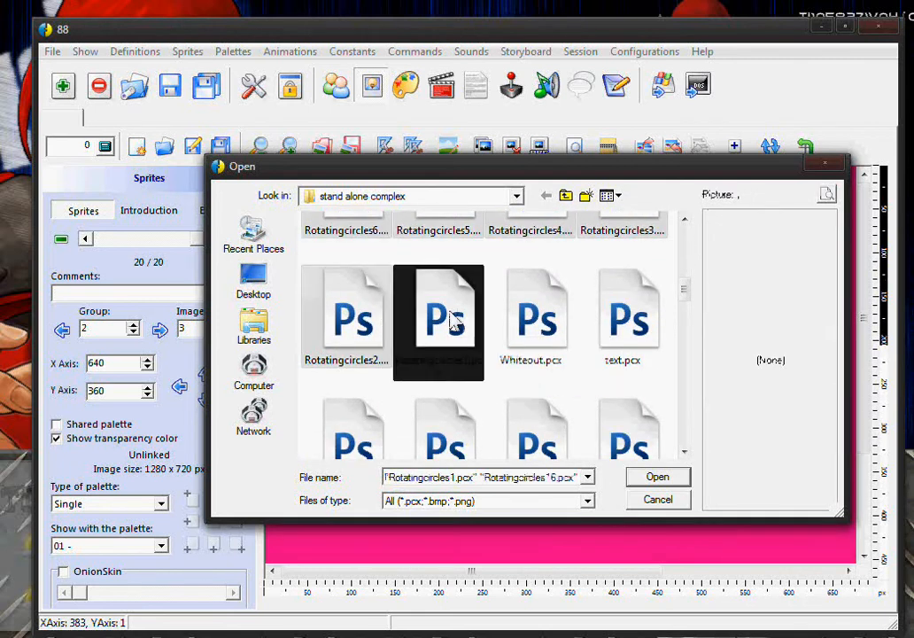
click(657, 479)
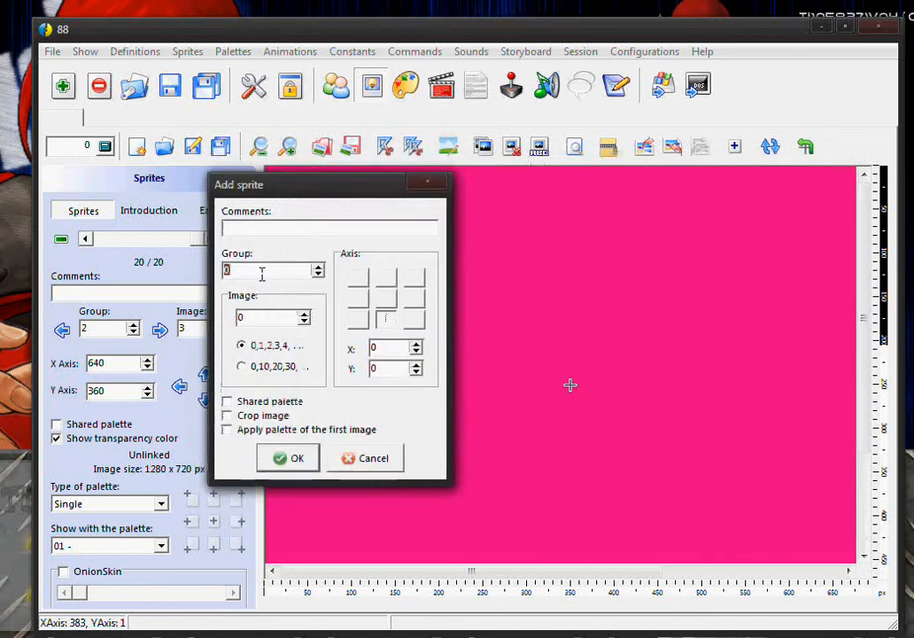
click(261, 273)
text(2)
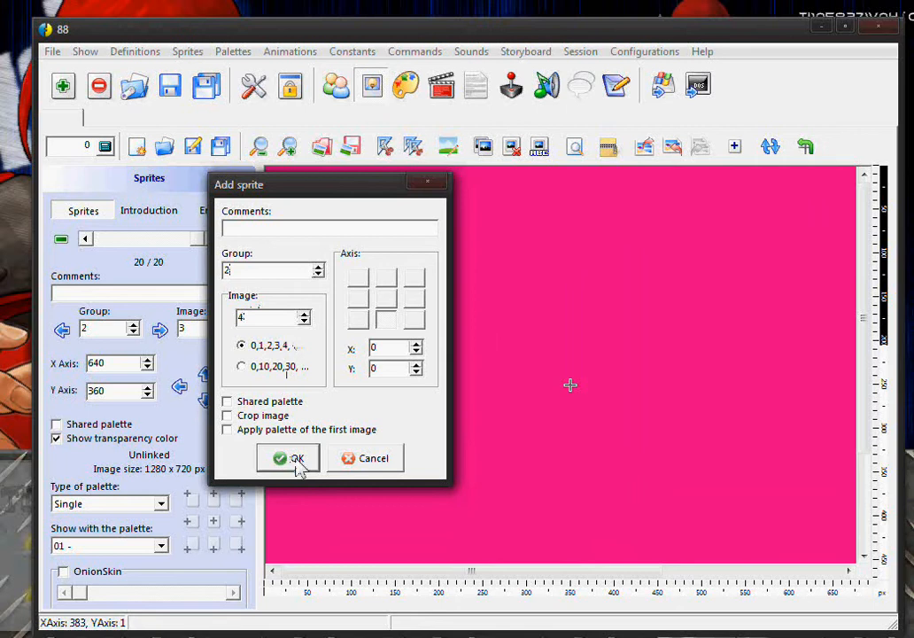
click(296, 459)
Step: Look through the rotating circle sprites in group 2 from image 4 to image 19
click(212, 239)
click(213, 239)
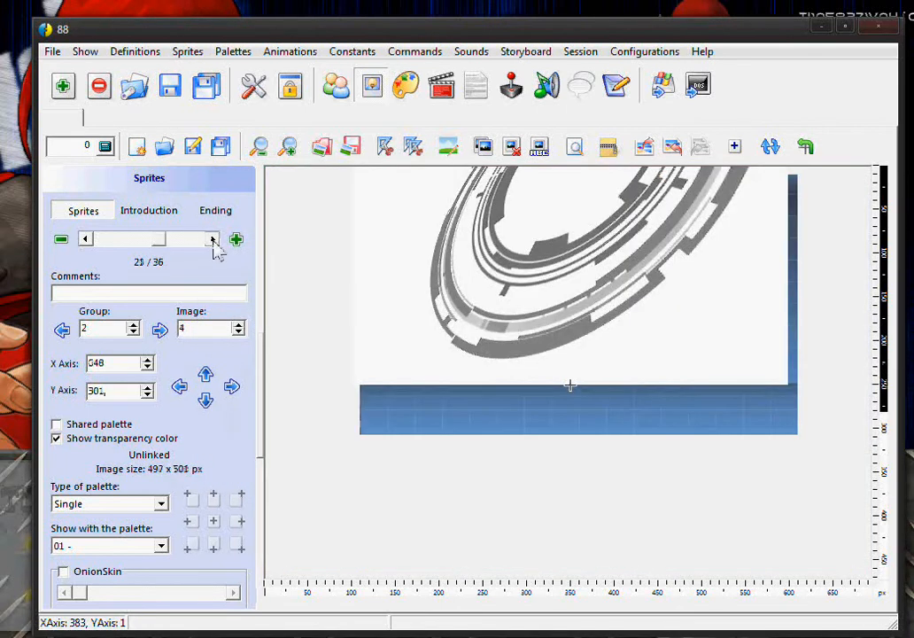
click(212, 241)
click(212, 241)
click(212, 241)
click(212, 241)
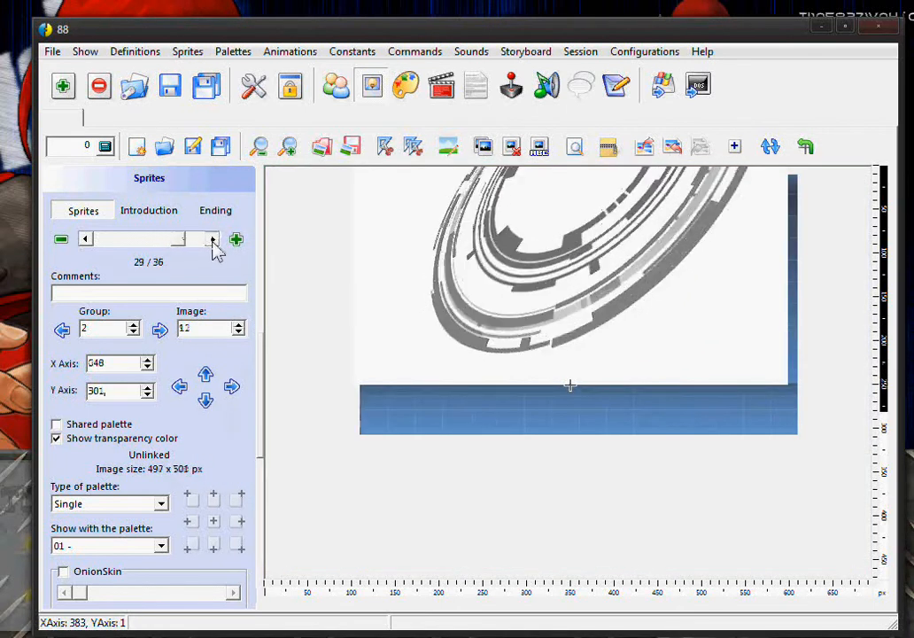
click(213, 241)
click(213, 241)
click(212, 241)
click(212, 241)
click(212, 241)
click(213, 241)
click(213, 241)
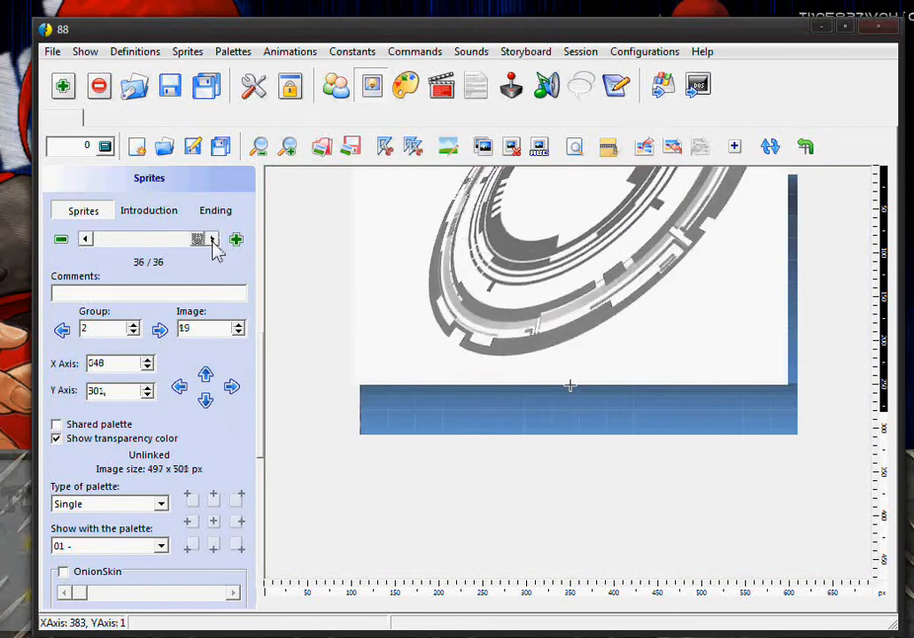
Step: Look back through the rotating circle sprites in reverse order, from image 19 to image 4
click(86, 241)
click(86, 241)
click(86, 241)
click(86, 241)
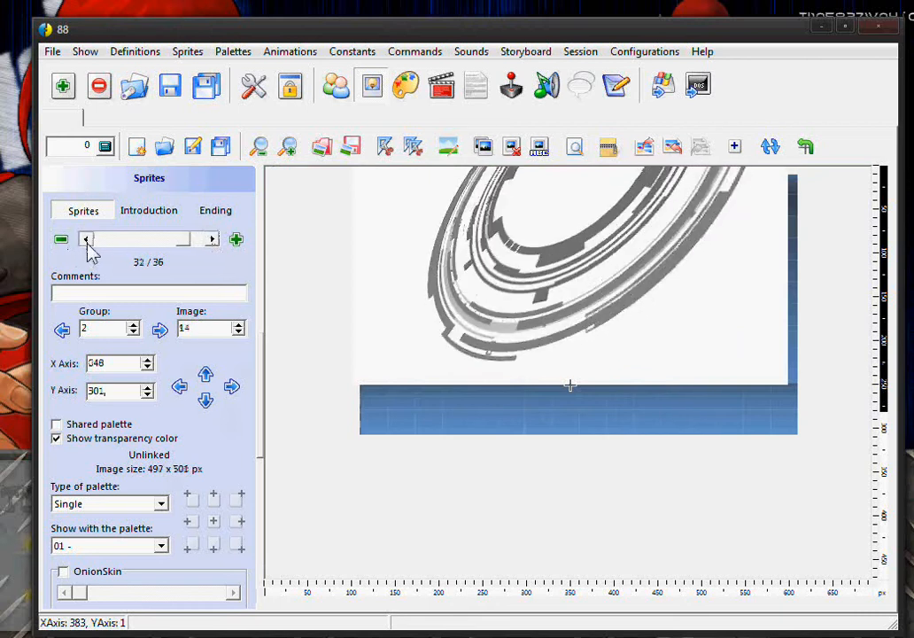
click(86, 241)
click(86, 241)
click(86, 241)
click(86, 241)
click(86, 241)
click(86, 241)
click(86, 241)
click(86, 241)
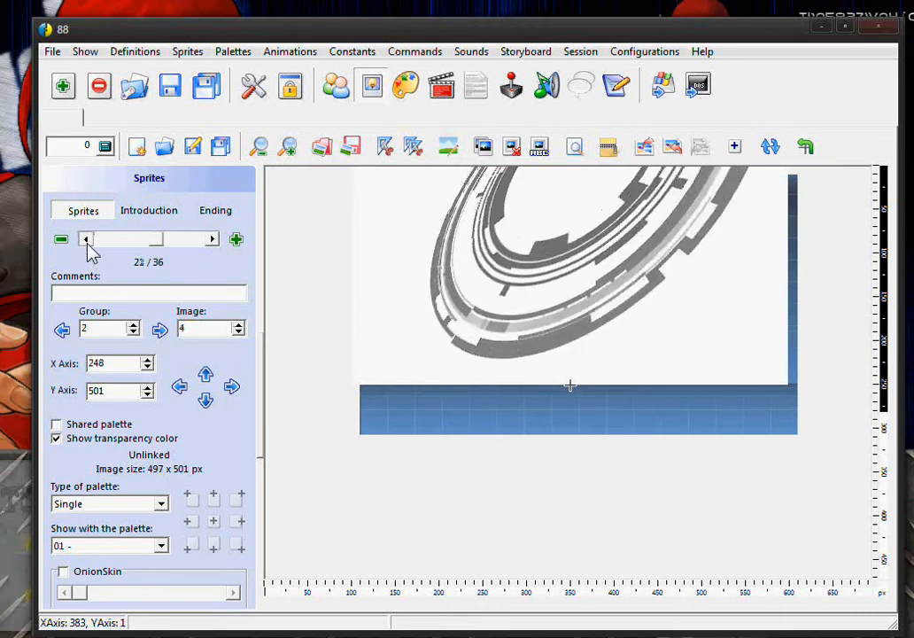
click(86, 241)
Step: Review the rotation sequence of the circle sprites forward again, from the first frame up to group 2, image 17
click(212, 241)
click(213, 240)
click(212, 241)
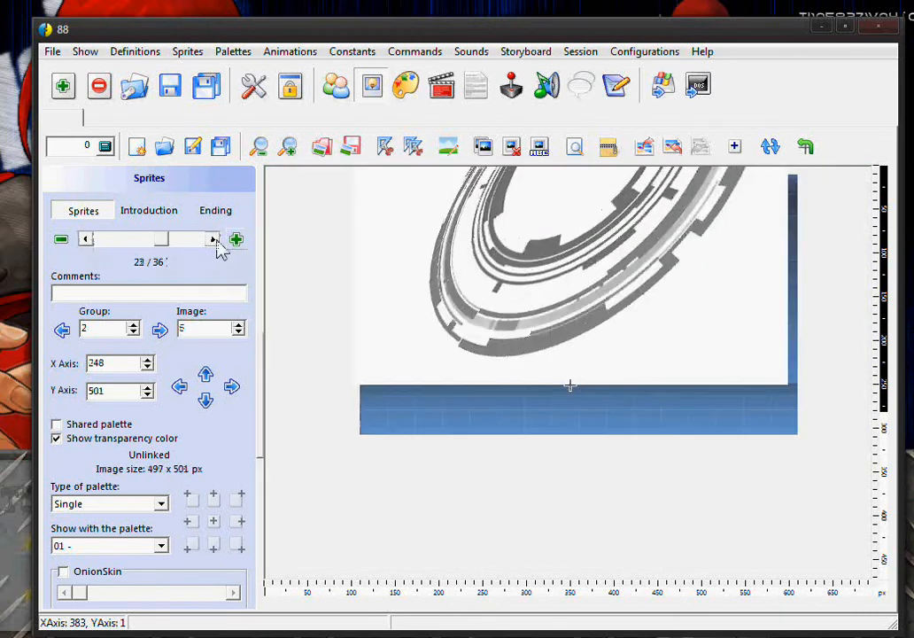
click(213, 241)
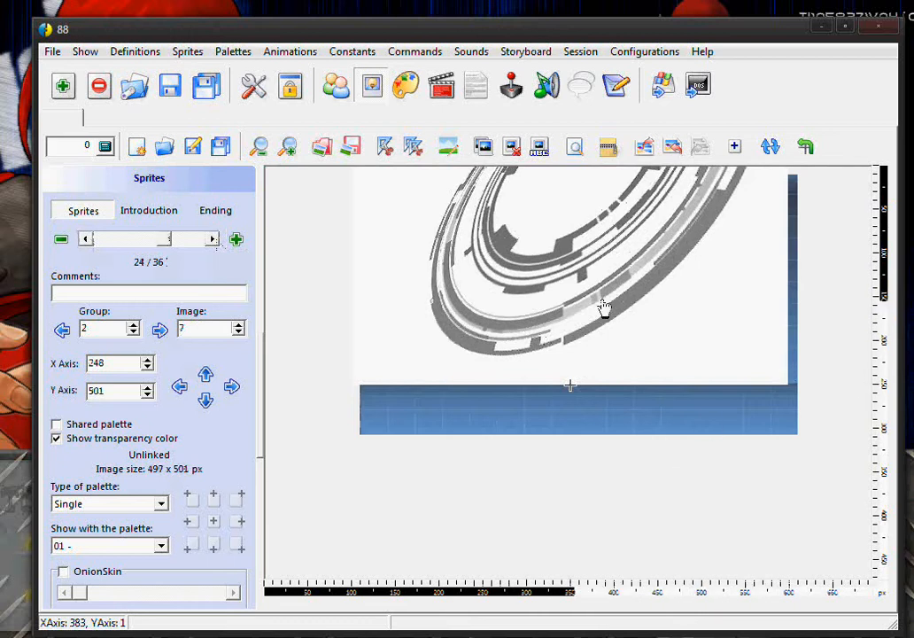
click(213, 241)
click(213, 241)
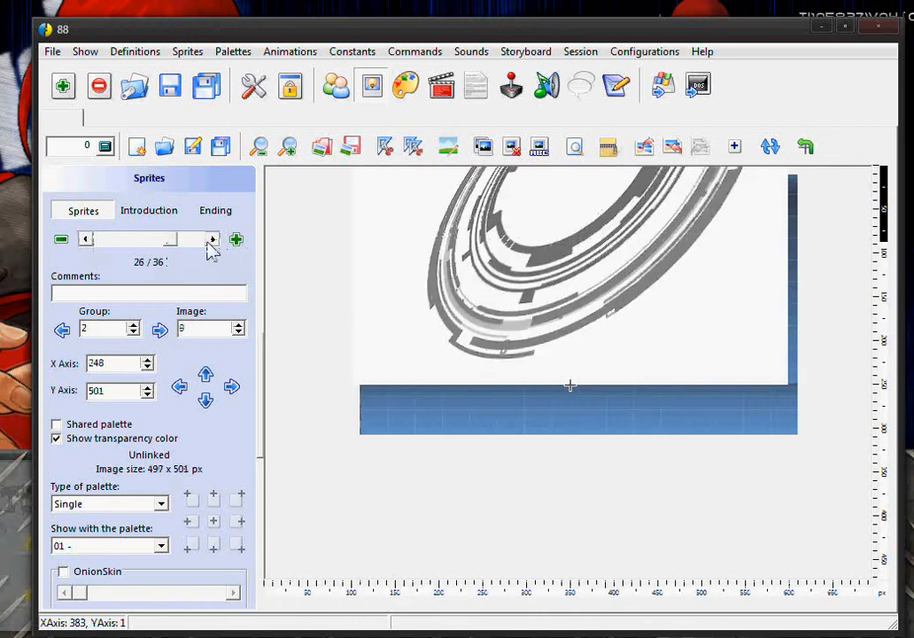
click(213, 242)
click(213, 242)
click(213, 242)
click(213, 242)
click(213, 242)
click(213, 242)
click(213, 242)
click(213, 242)
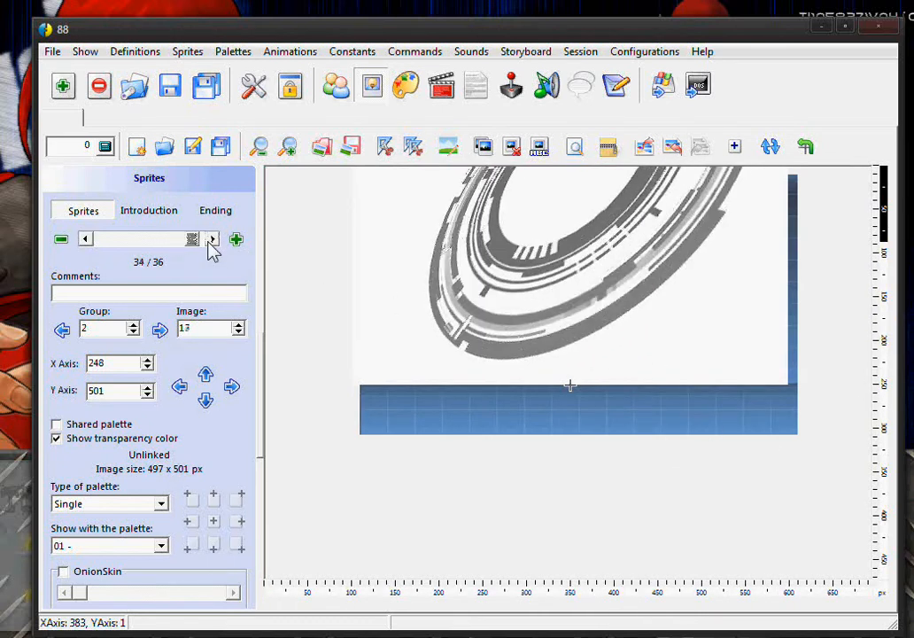
Step: Finish reviewing the circle sprites through group 2, image 19, and switch to system.def in Notepad
click(212, 242)
click(213, 242)
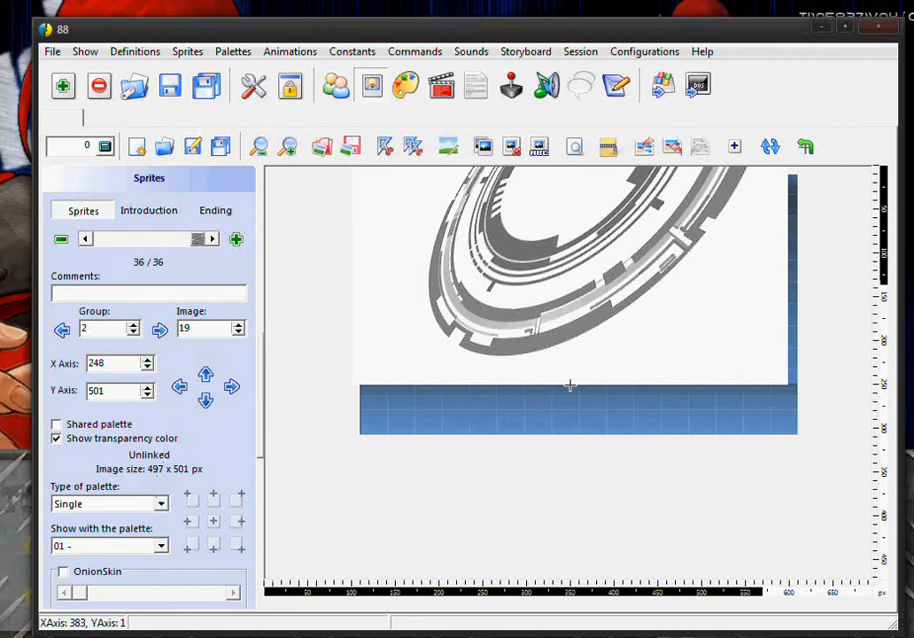
click(819, 30)
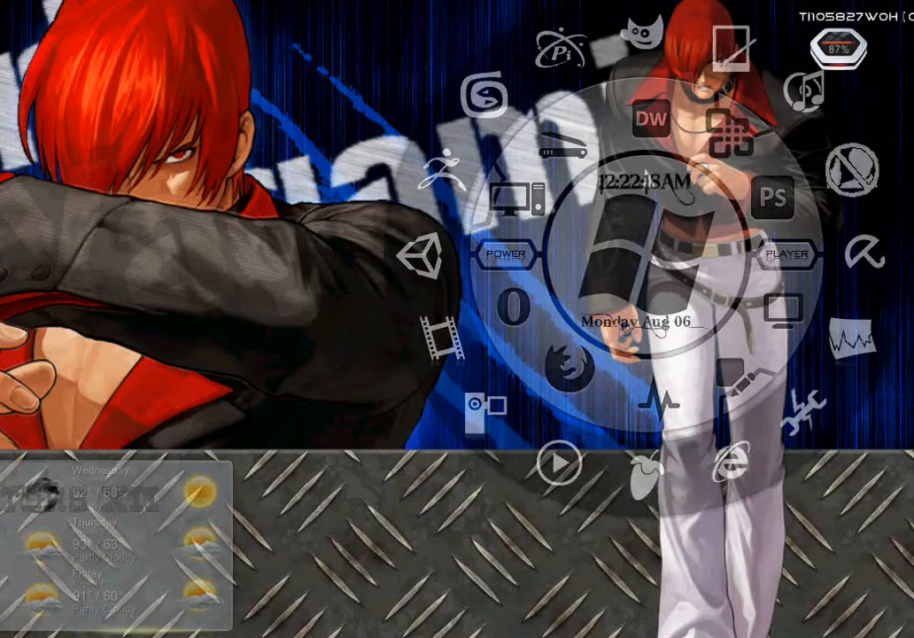
click(368, 635)
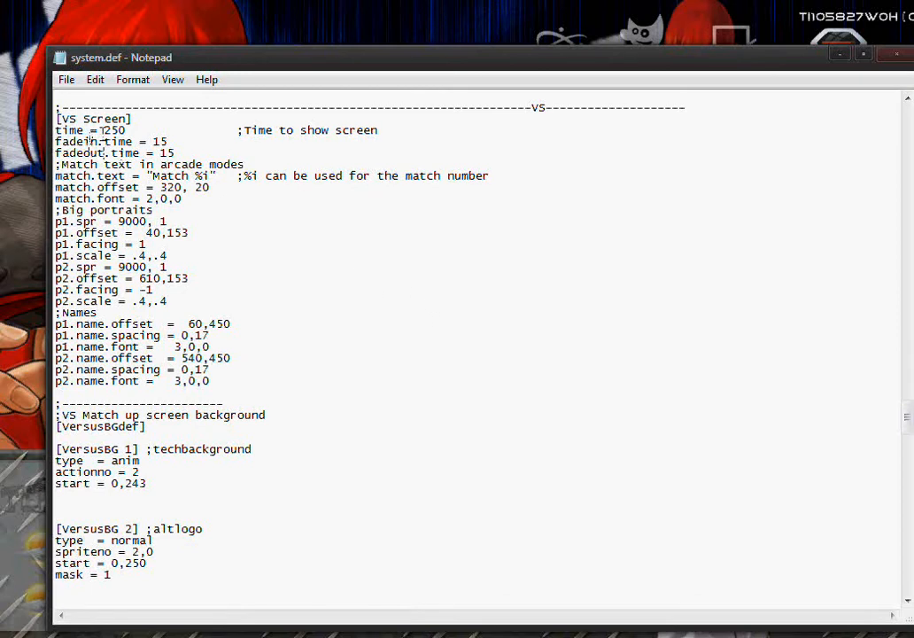
Step: Examine the time and fadein.time settings in the [VS Screen] section of system.def
scroll(210, 205, up, 2)
drag(130, 199, 55, 199)
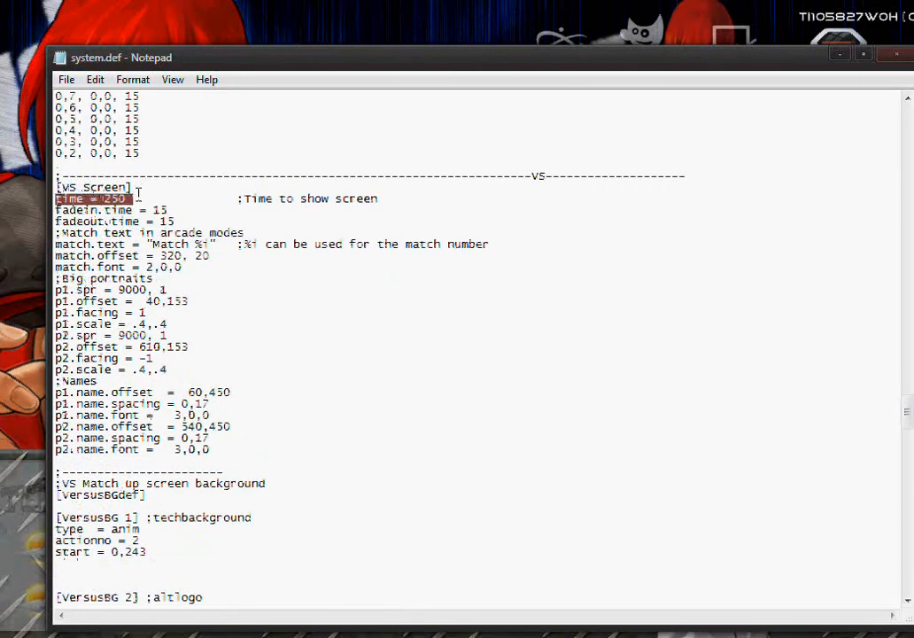
click(203, 205)
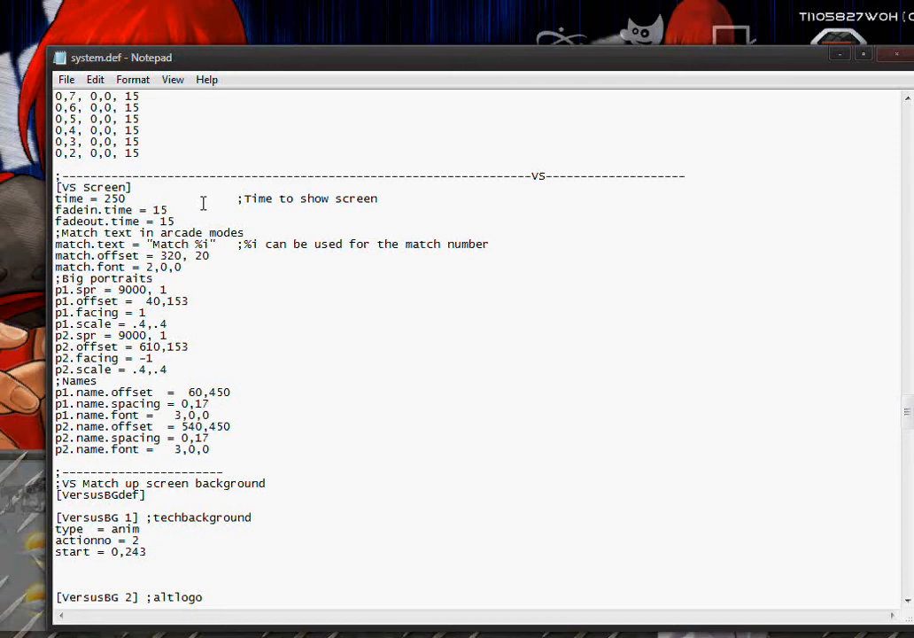
click(144, 196)
drag(170, 210, 56, 210)
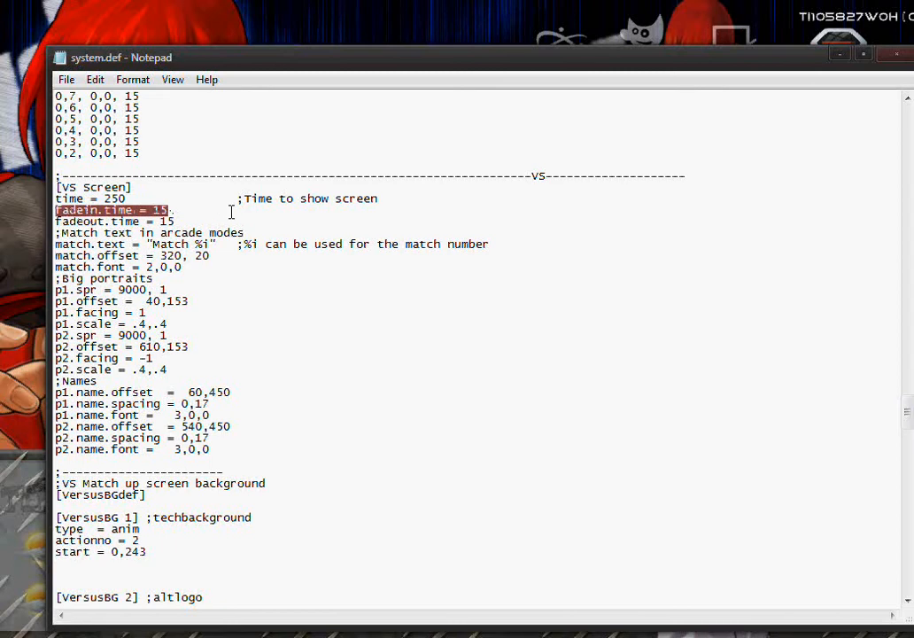
scroll(229, 210, up, 5)
scroll(224, 233, down, 2)
scroll(222, 237, down, 2)
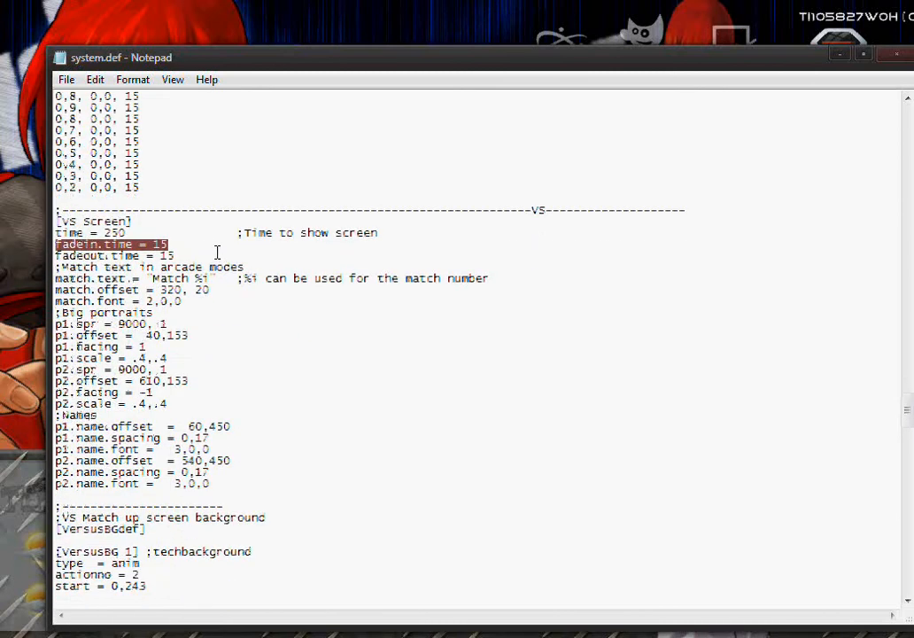
Step: Set both fadeout.time and fadein.time in the [VS Screen] section to 10
mouse_move(56, 256)
mouse_down()
mouse_move(187, 255)
mouse_move(56, 256)
mouse_up()
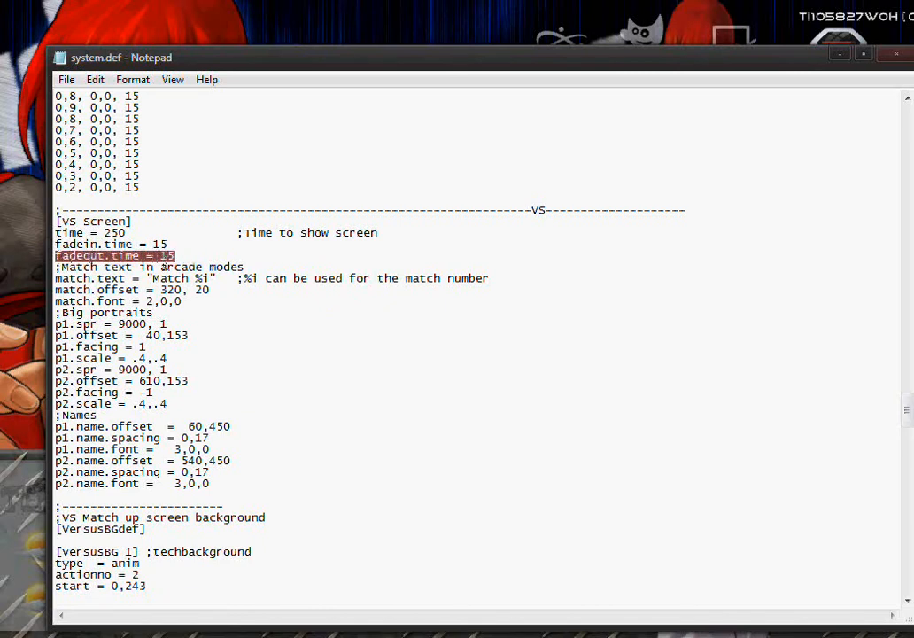
click(229, 255)
key(BackSpace)
text(0)
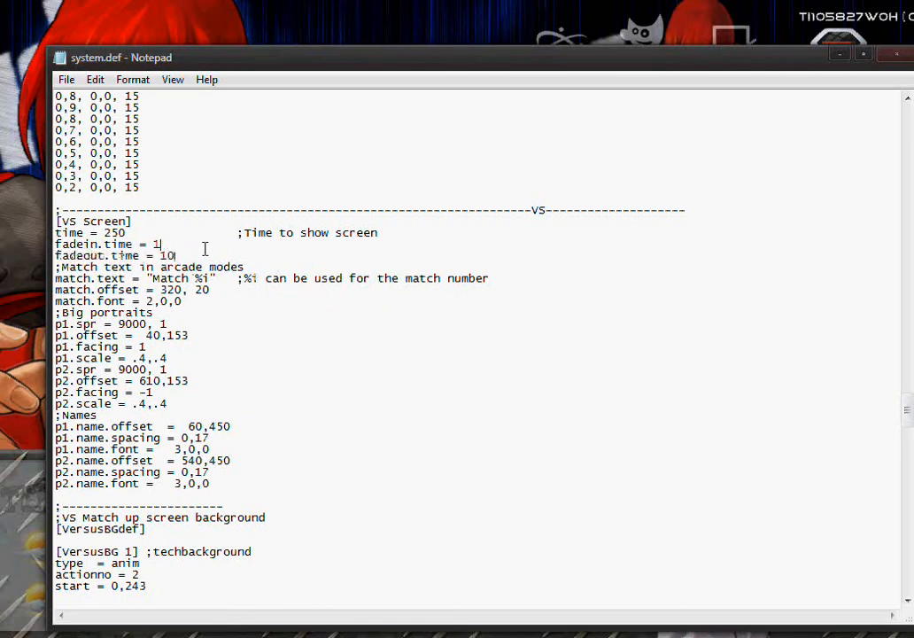
text(0)
Step: Examine the arcade match text comment and the %i placeholder in the match.text line
drag(55, 266, 253, 265)
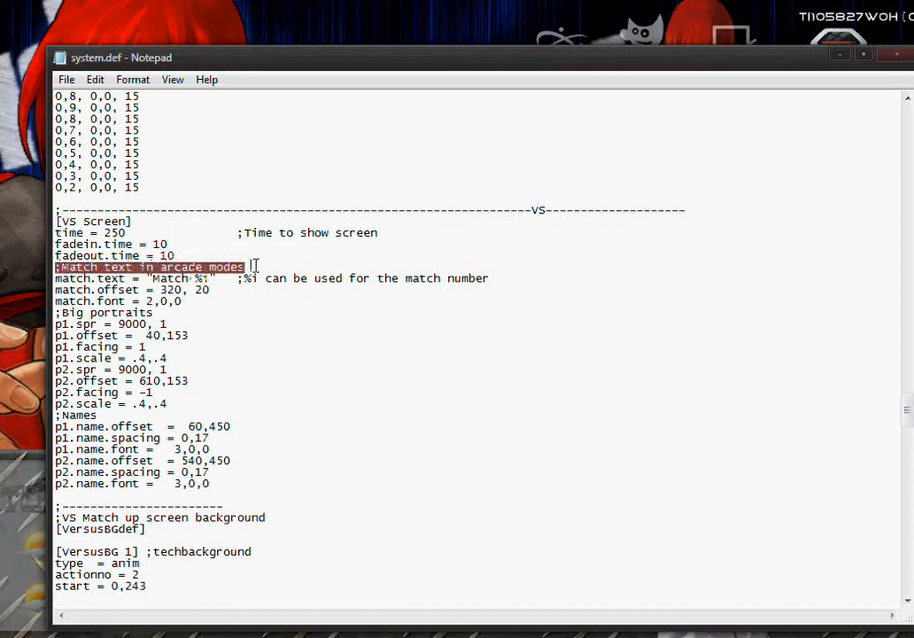
drag(57, 278, 127, 278)
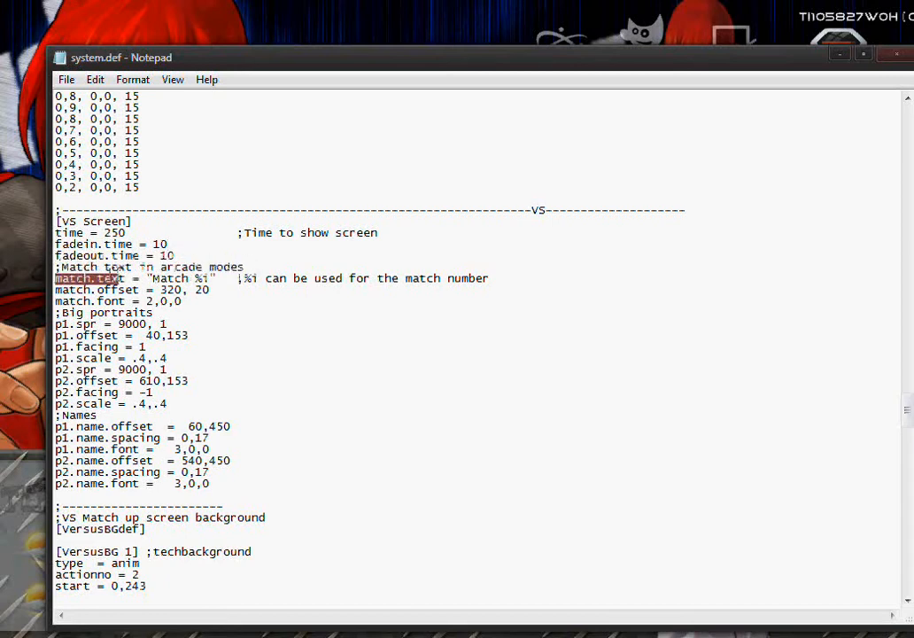
mouse_move(210, 279)
mouse_down()
mouse_move(160, 278)
mouse_move(196, 279)
mouse_up()
click(210, 279)
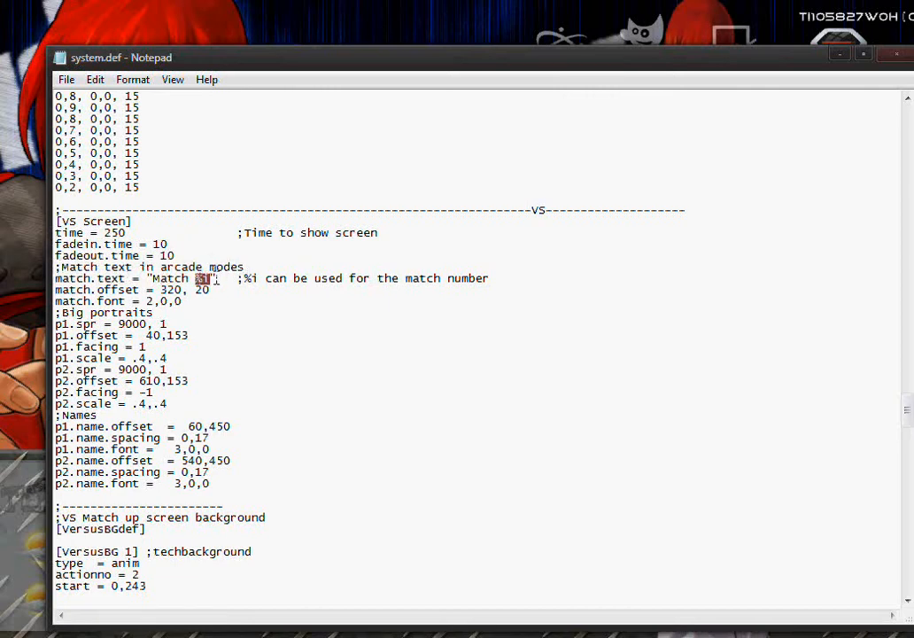
Step: Replace the word Match with Fight in the match.text value, keeping the %i placeholder
click(255, 278)
key(BackSpace)
key(BackSpace)
key(BackSpace)
key(BackSpace)
key(BackSpace)
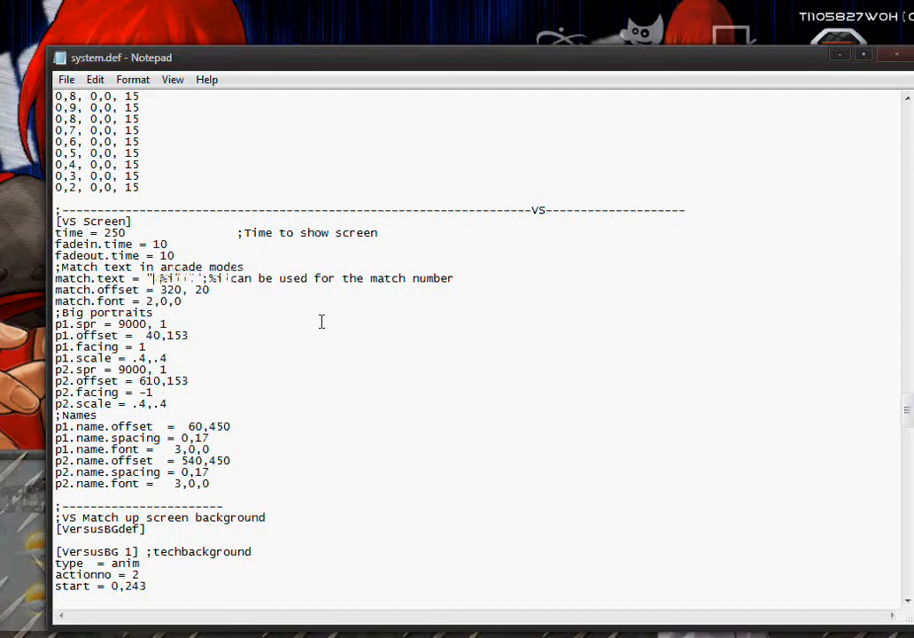
text(Fight)
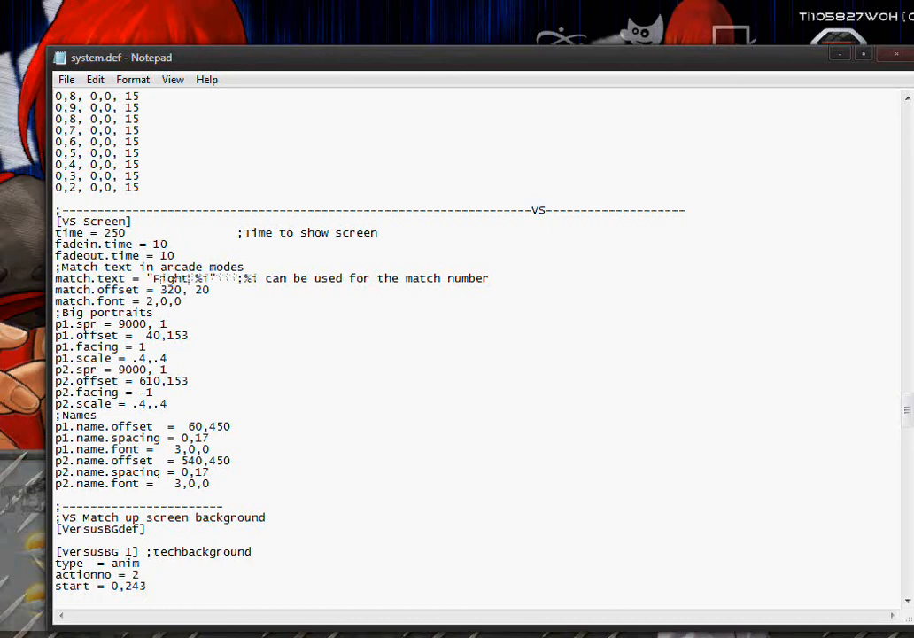
Step: Restore the match.text wording by replacing Fight with Match before the %i placeholder
key(BackSpace)
key(BackSpace)
key(BackSpace)
key(BackSpace)
key(BackSpace)
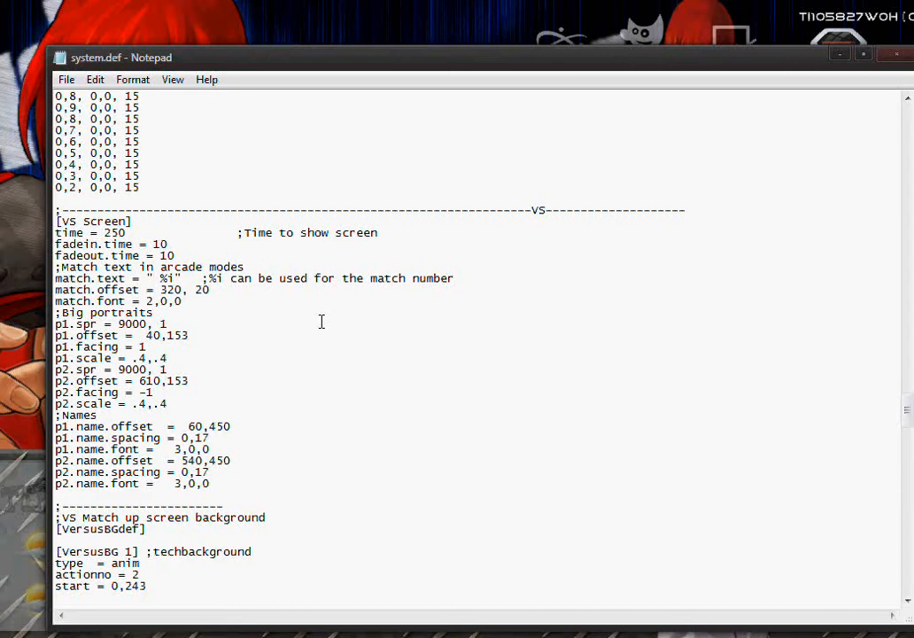
text(Match)
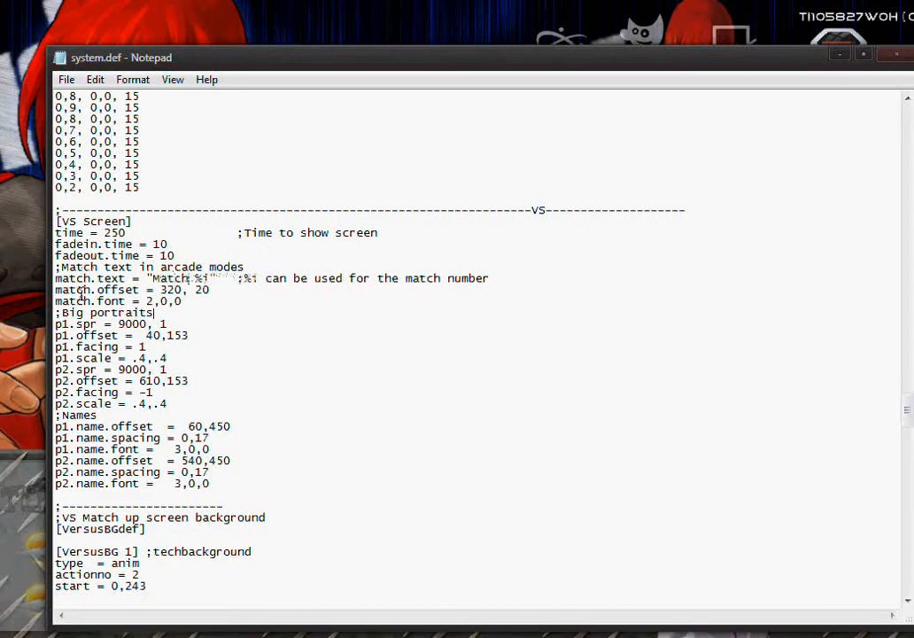
Step: Examine the match.offset and match.font lines that control the match text's position and font
drag(81, 294, 218, 294)
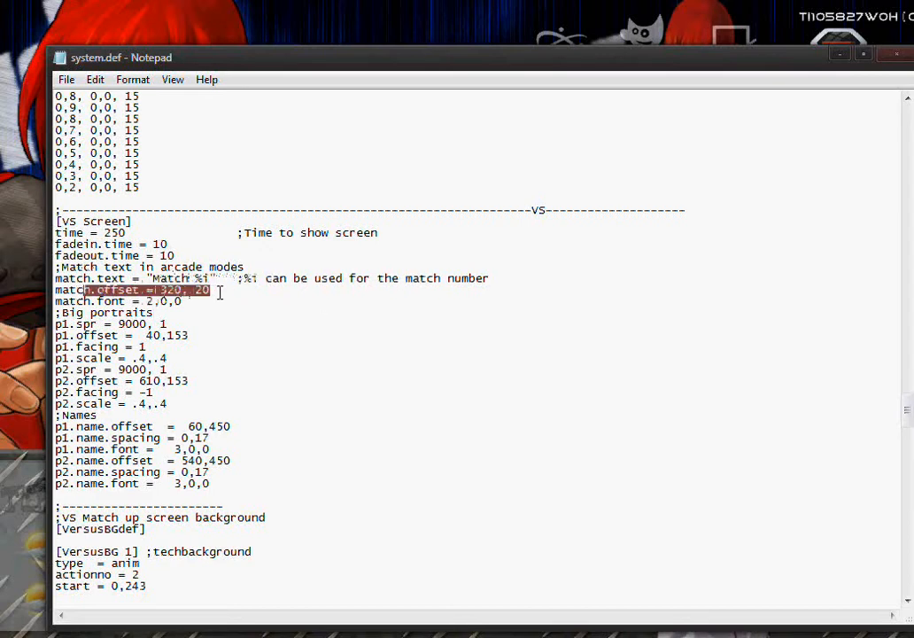
click(229, 312)
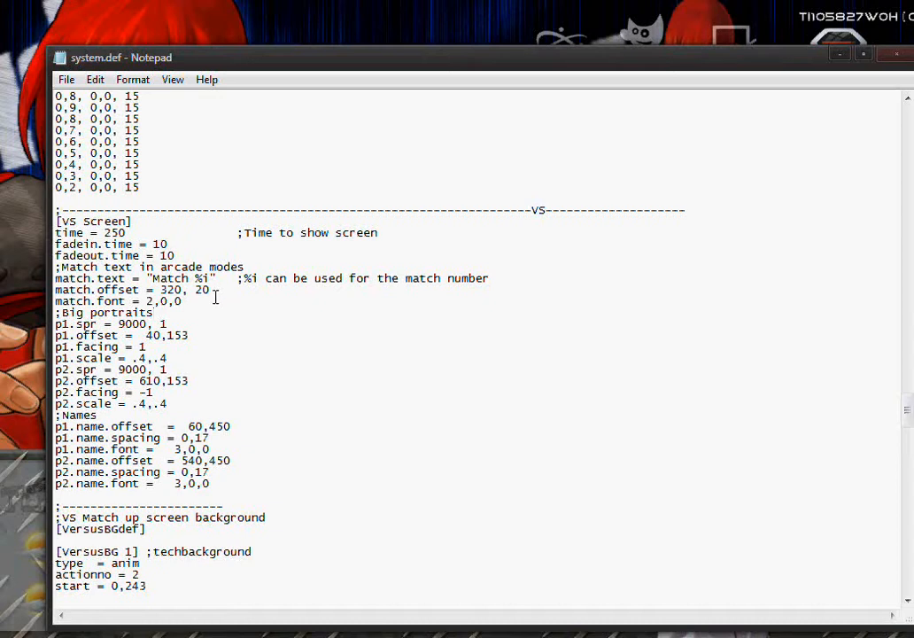
drag(184, 290, 162, 294)
drag(182, 302, 56, 302)
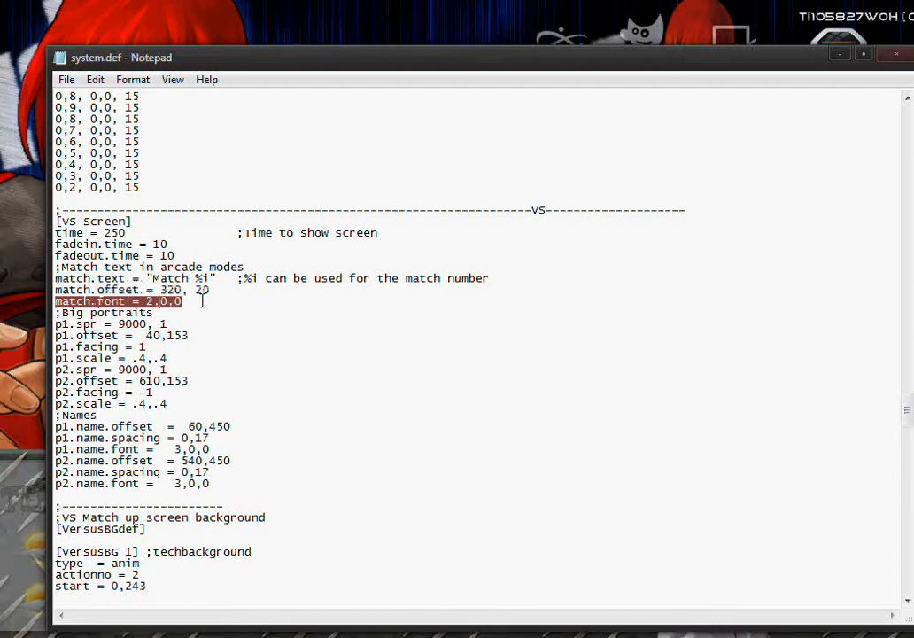
click(158, 302)
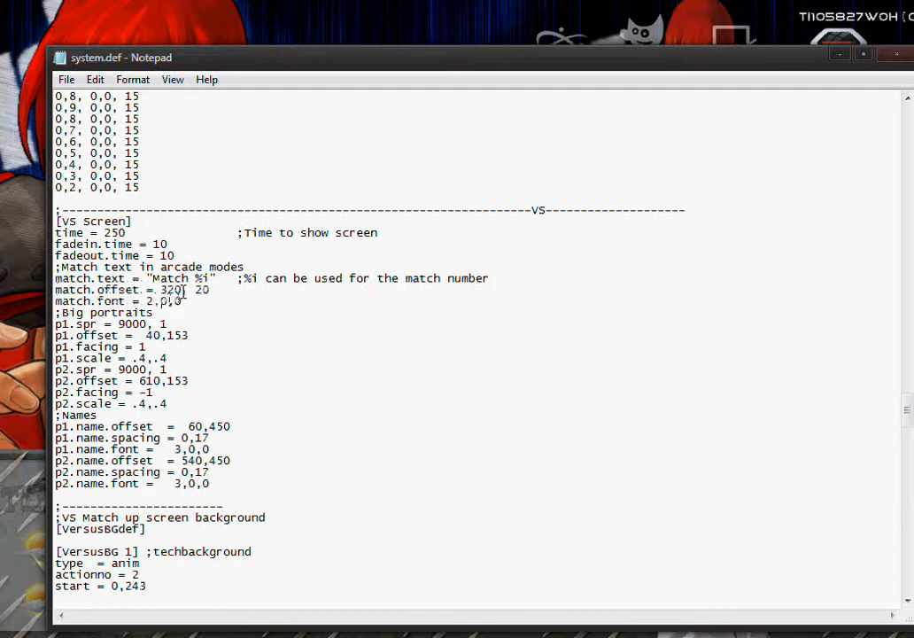
Step: Check the versus screen layout in versus.jpg and set the X value of match.offset to 50
click(476, 635)
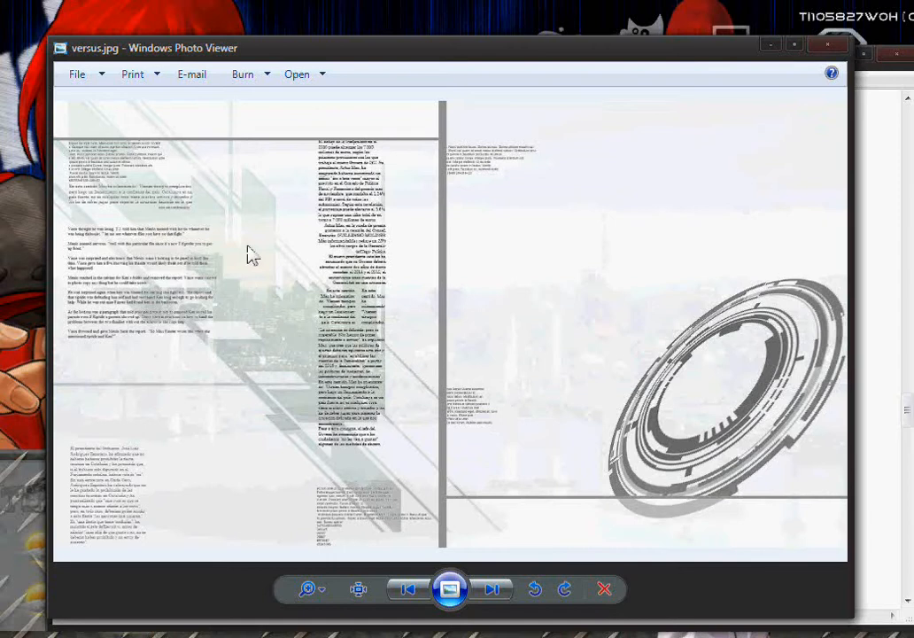
click(771, 53)
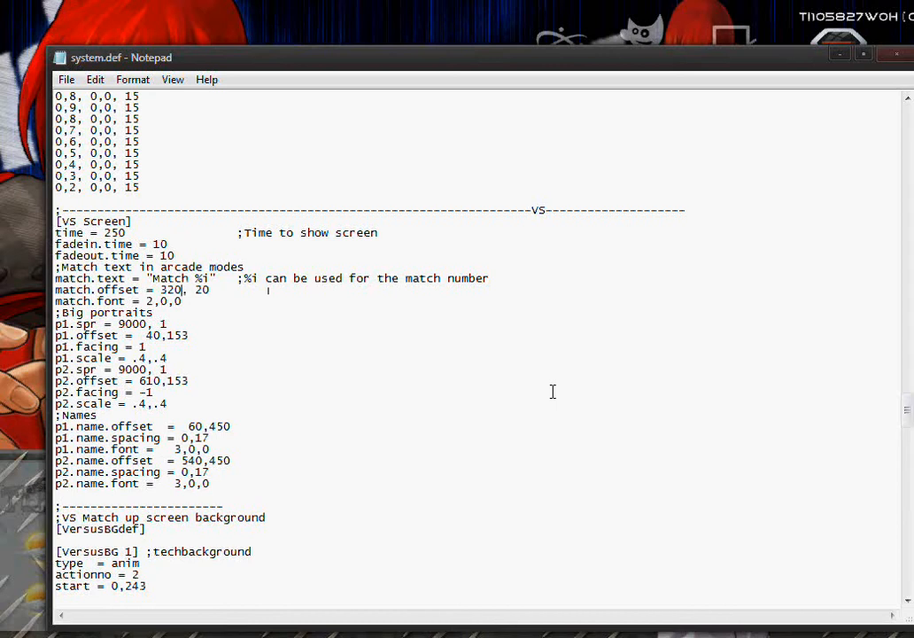
key(BackSpace)
key(BackSpace)
key(BackSpace)
text(50)
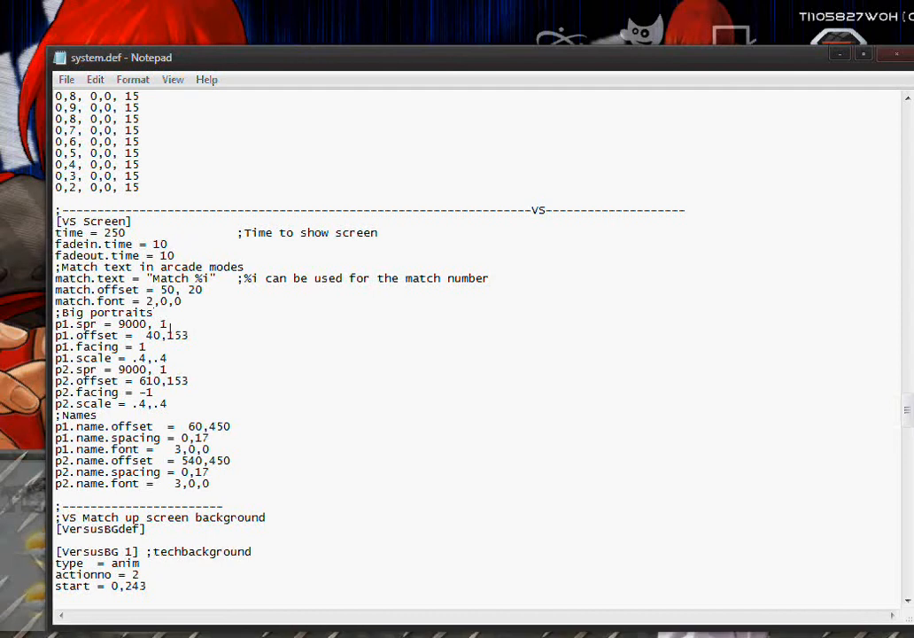
Step: Open Template.bmp from Testmugen's Tamplates folder in Windows Photo Viewer
key(alt+Tab)
scroll(582, 464, down, 5)
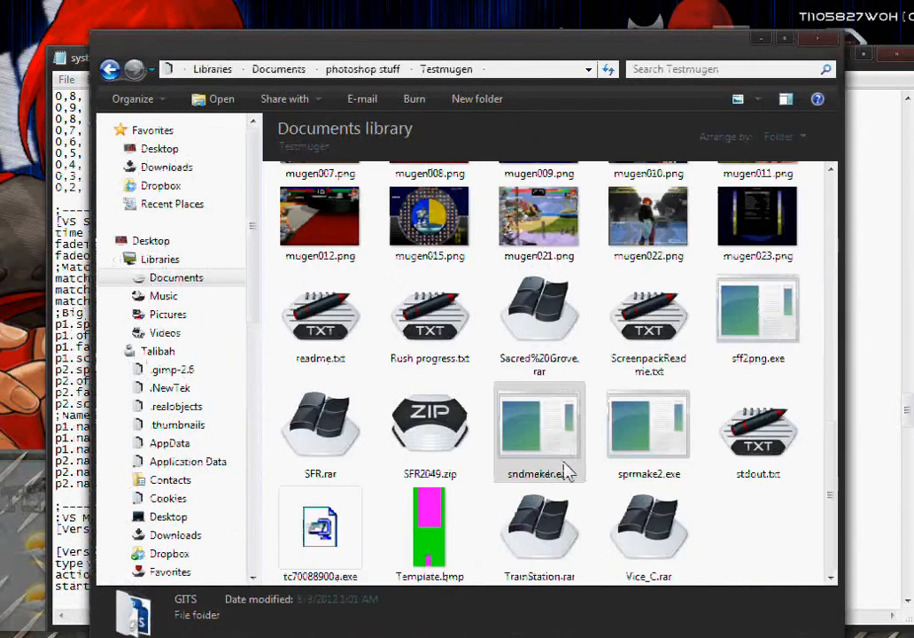
scroll(537, 484, up, 5)
scroll(574, 488, up, 2)
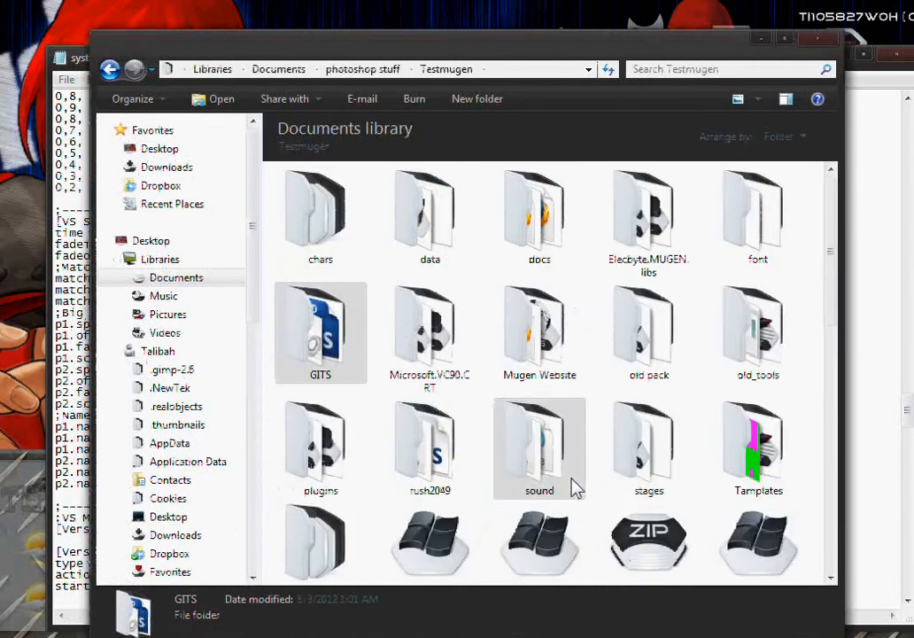
double_click(757, 447)
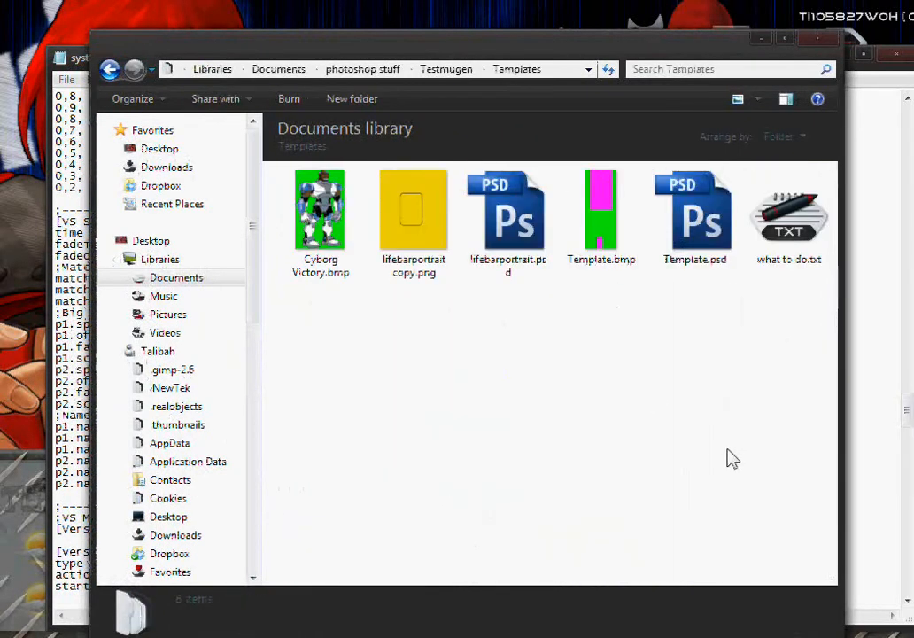
click(610, 241)
right_click(610, 241)
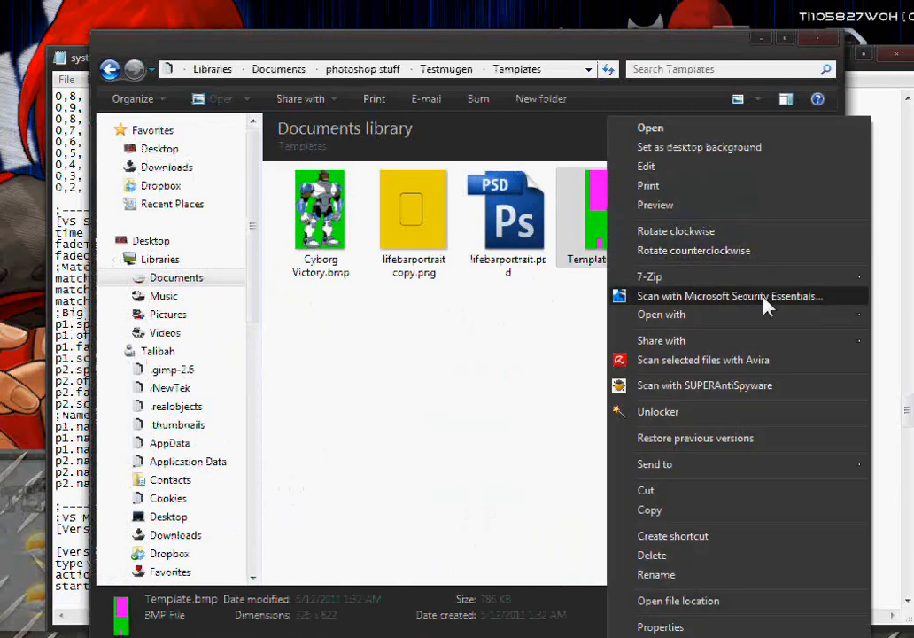
mouse_move(828, 315)
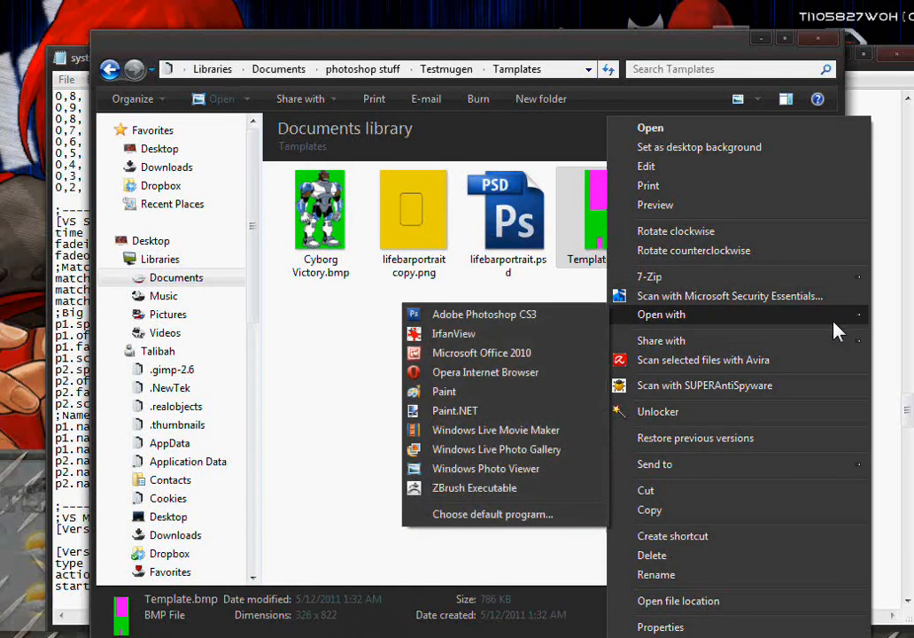
click(487, 469)
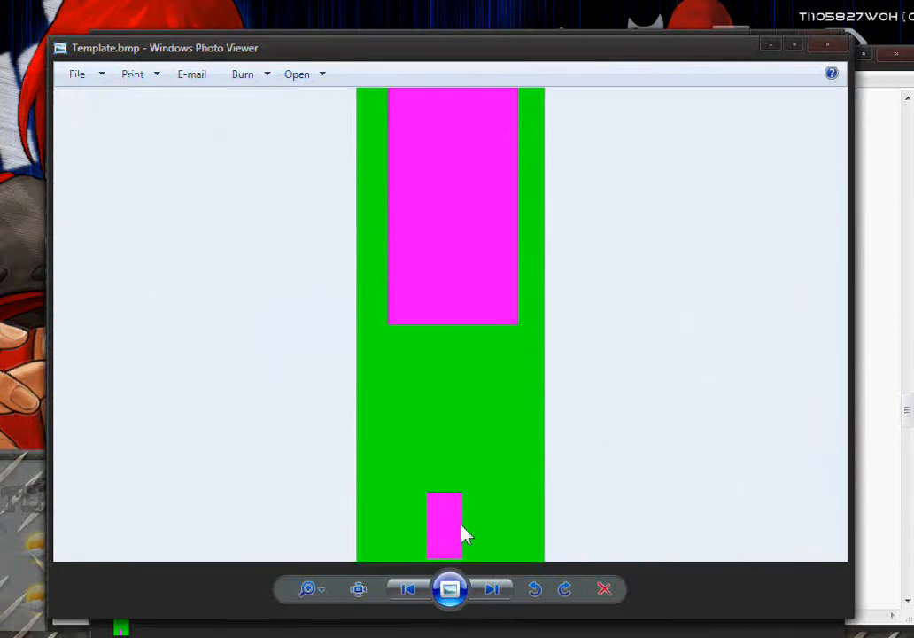
Step: Examine the portrait areas in Template.bmp, close the image and folder views, and return to the p1.scale line in system.def
drag(628, 57, 608, 81)
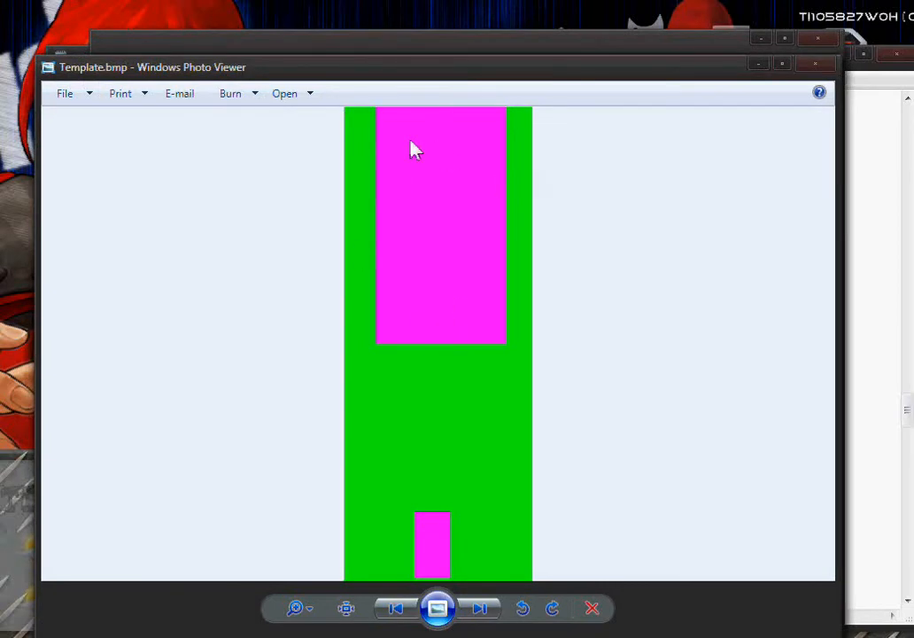
click(760, 67)
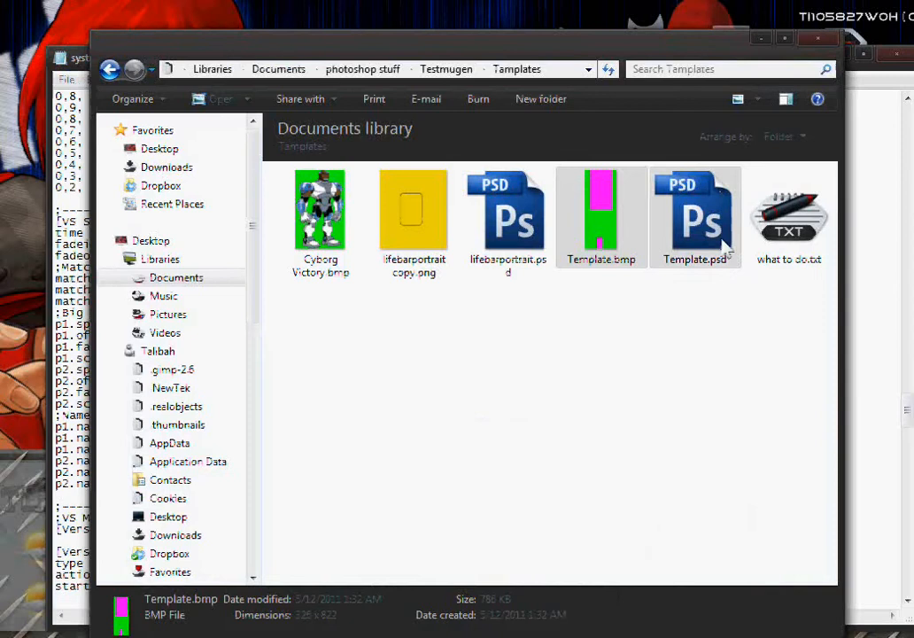
click(760, 38)
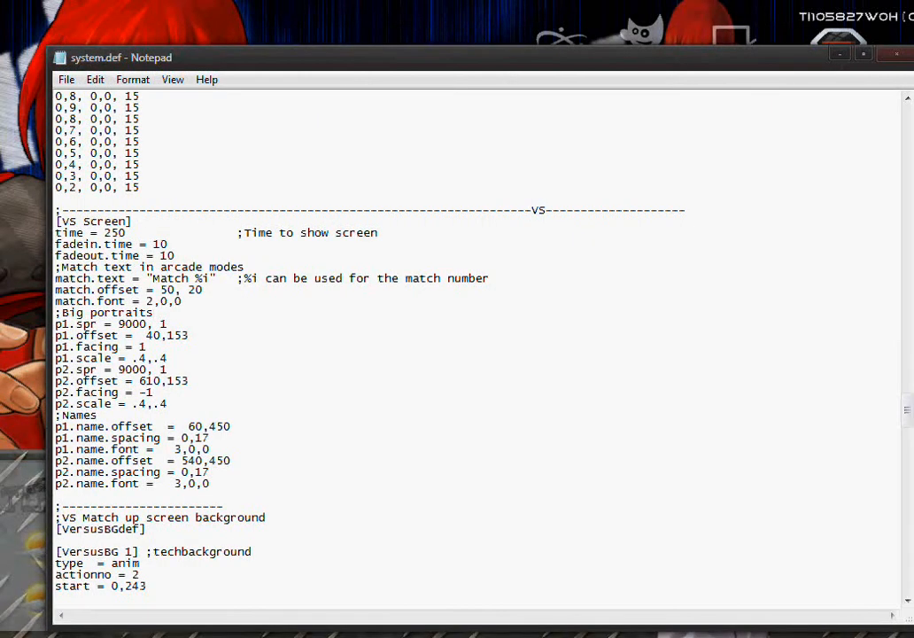
click(624, 576)
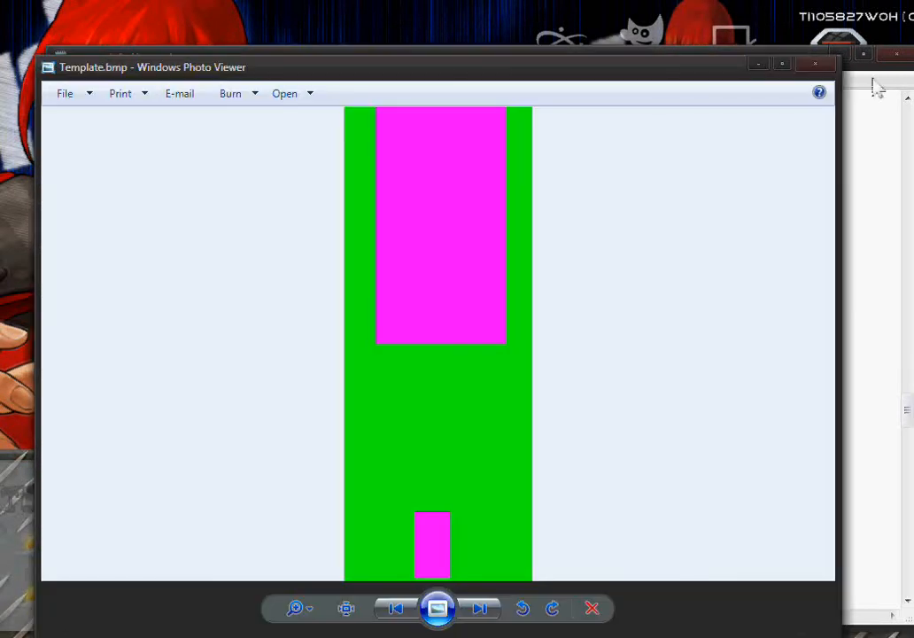
click(814, 68)
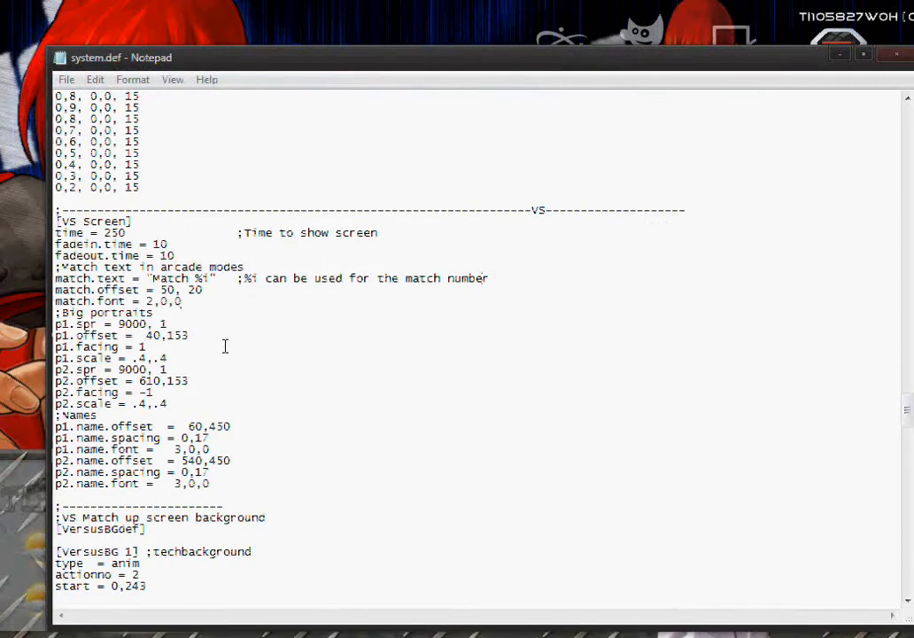
click(179, 360)
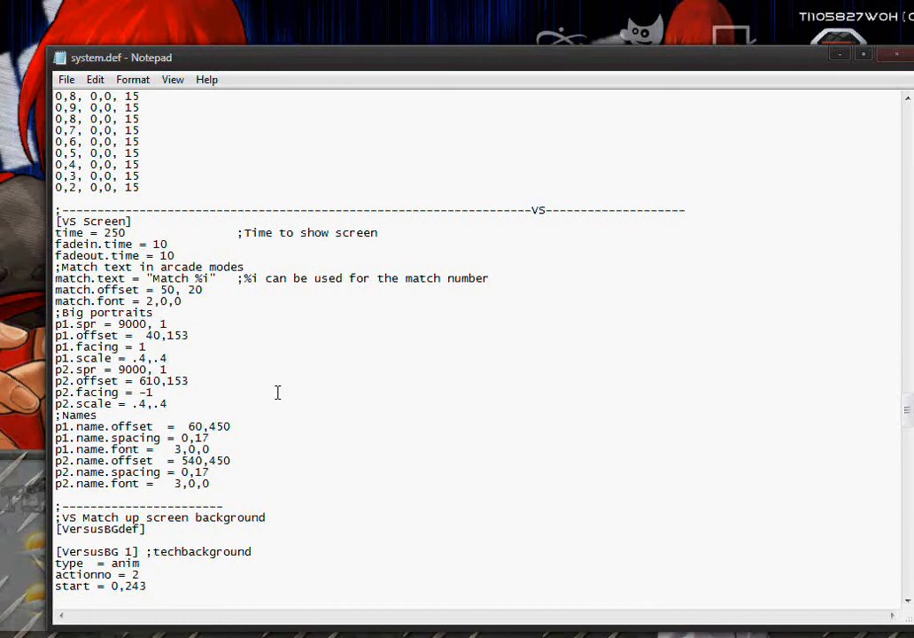
Step: Examine select screen copy.jpg as a portrait placement reference, put the image and the Tamplates folder away, and return to system.def
click(485, 636)
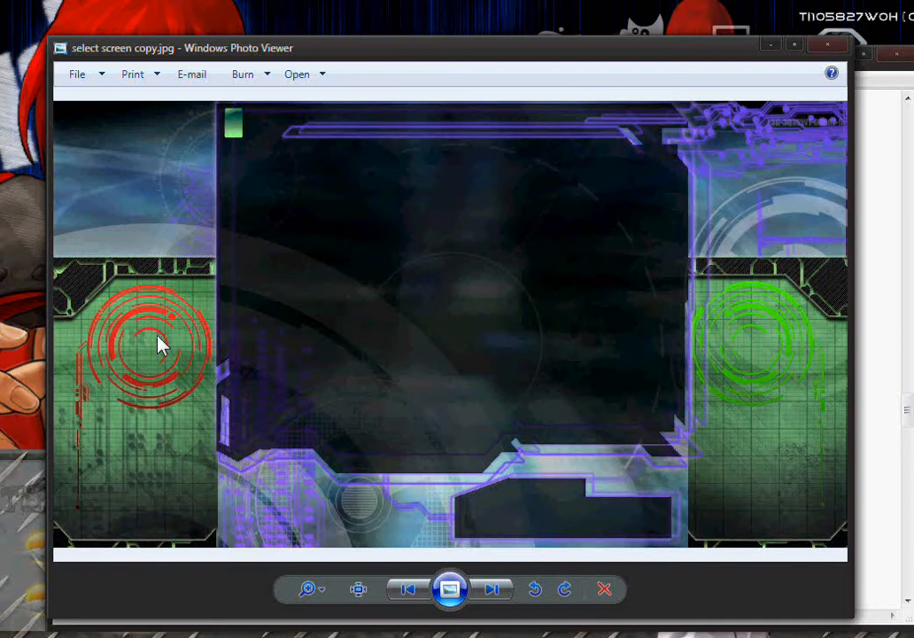
click(771, 46)
click(840, 55)
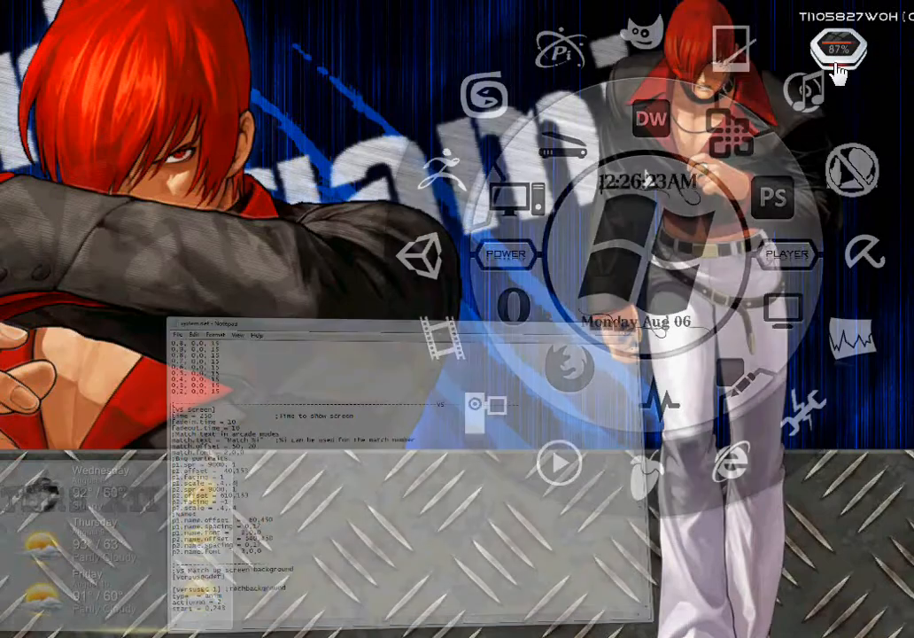
key(alt+Tab)
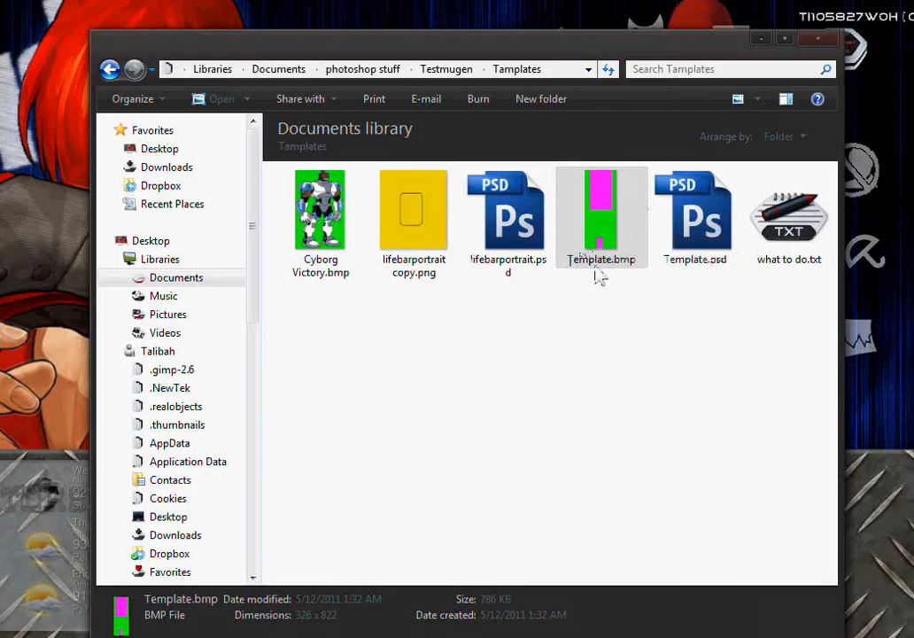
click(760, 39)
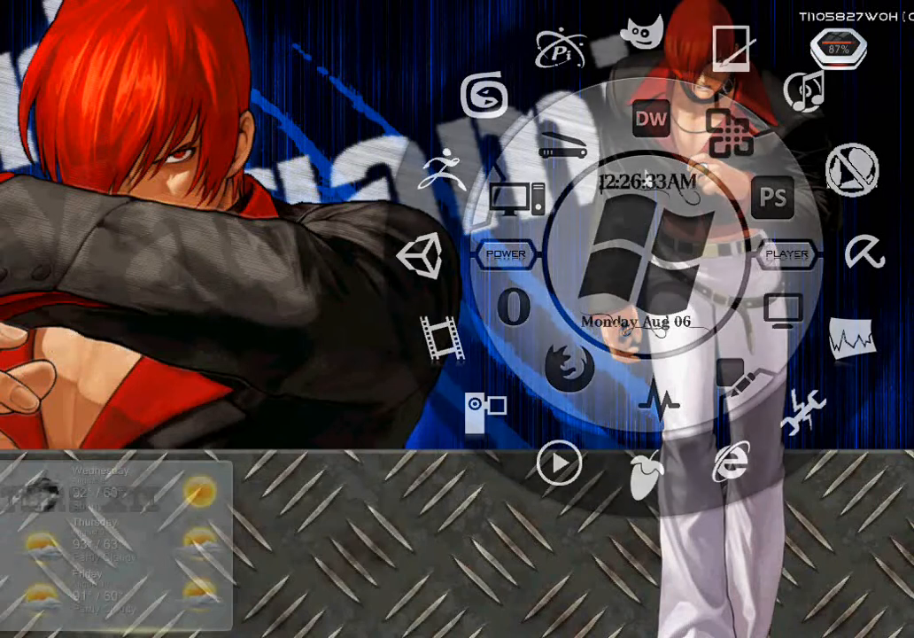
key(alt+Tab)
key(super+Down)
key(alt+Tab)
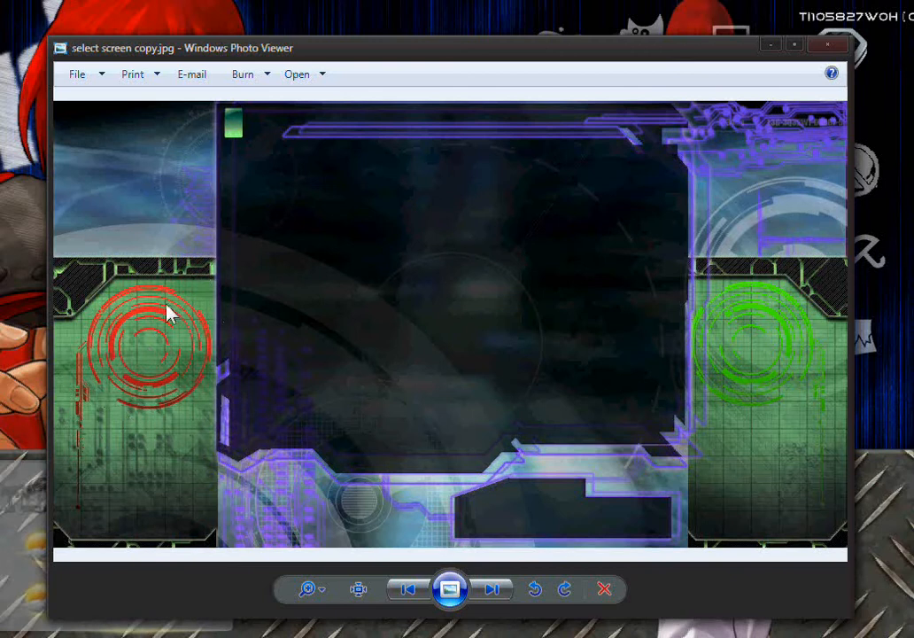
click(771, 45)
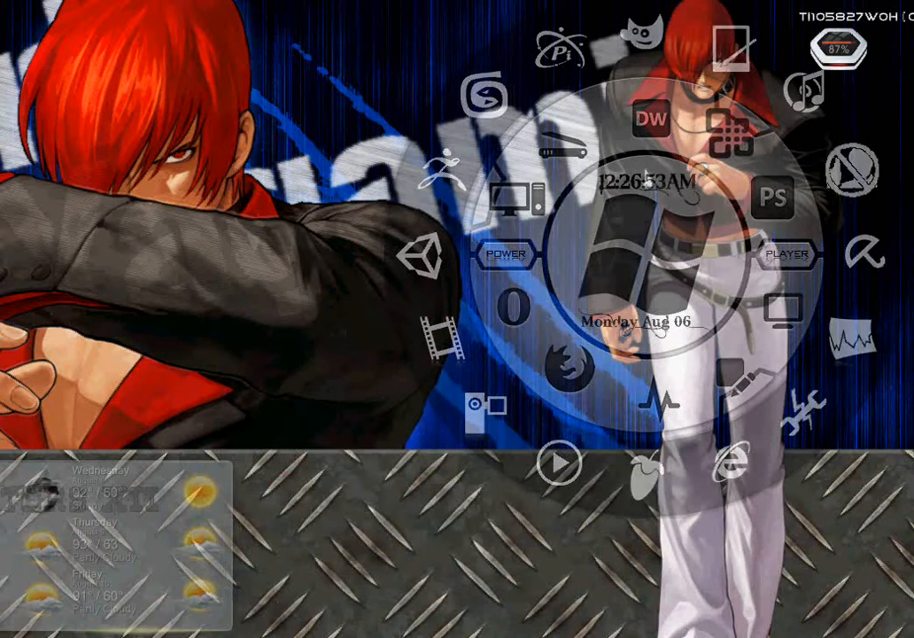
click(366, 634)
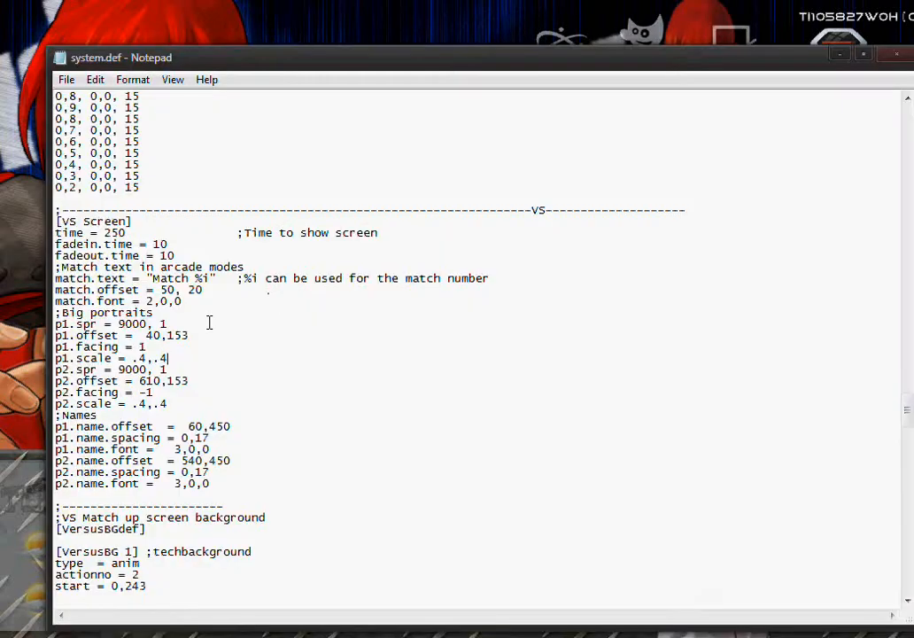
Step: Examine the p1.scale, p1.facing and p1.offset lines under Big portraits in the [VS Screen] section
scroll(207, 326, down, 1)
drag(169, 324, 53, 324)
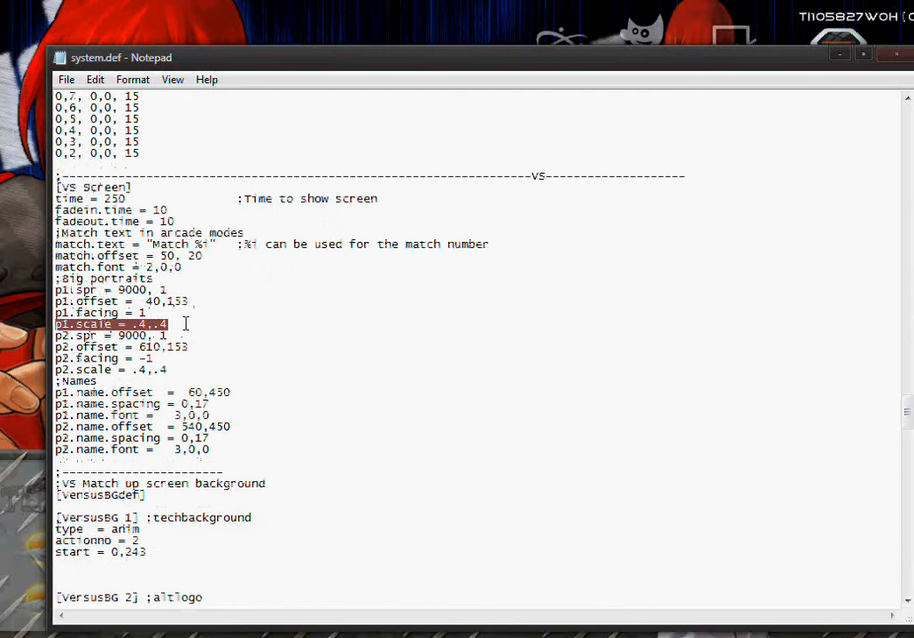
click(149, 313)
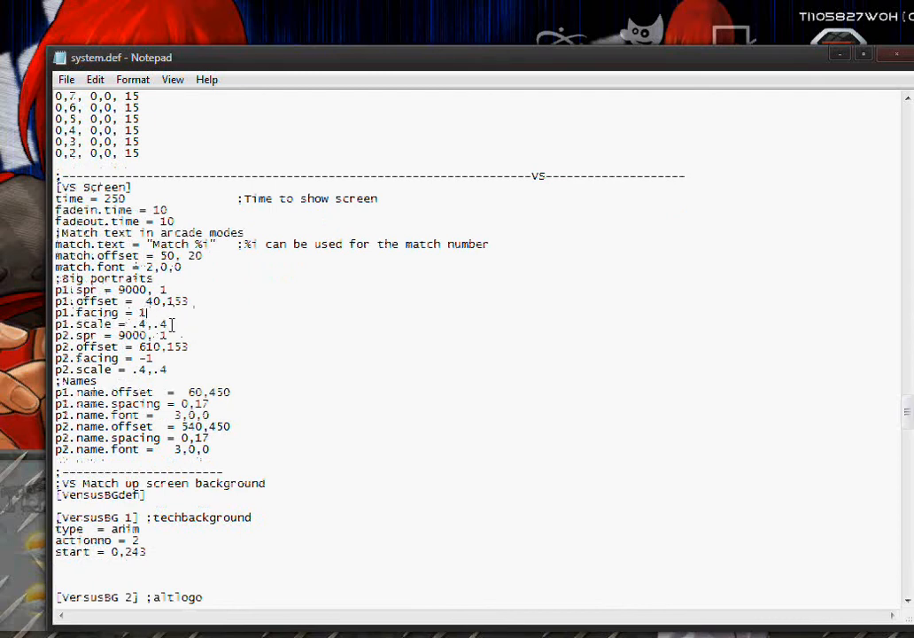
drag(168, 324, 55, 324)
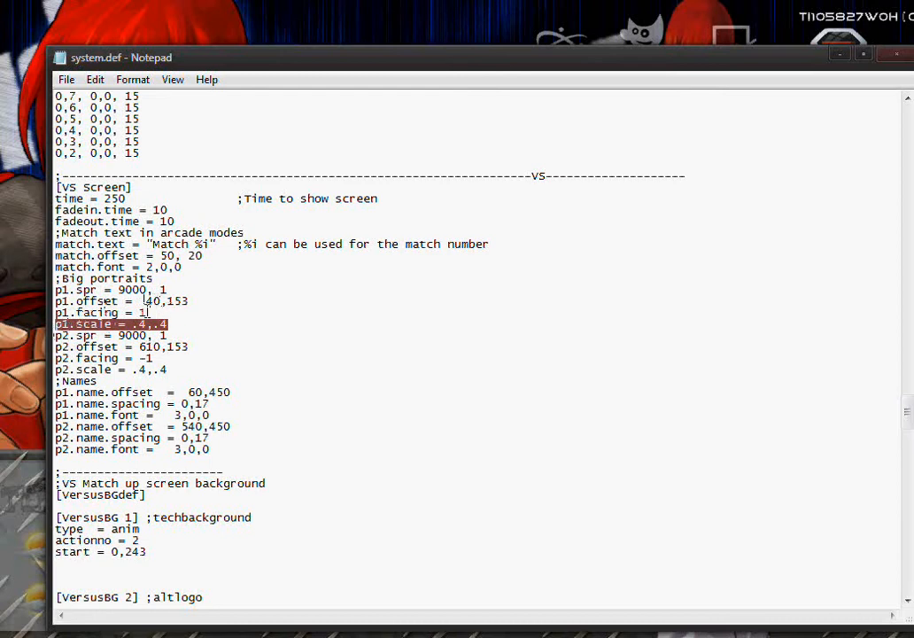
drag(149, 312, 62, 313)
drag(189, 301, 55, 302)
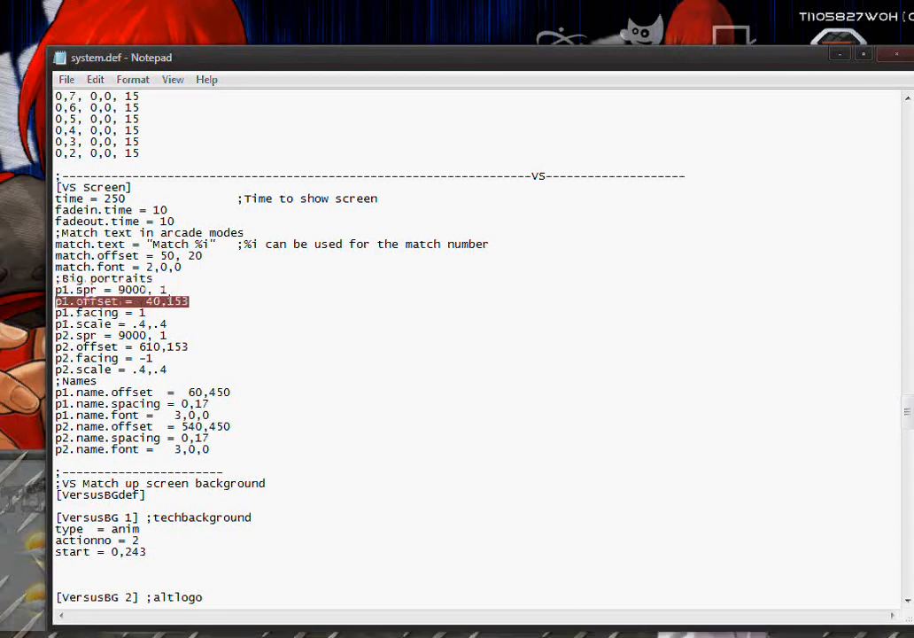
Step: Check the layout in versus.jpg and set p1.offset to 0,40 in system.def
key(alt+Tab)
key(super+Down)
key(alt+Tab)
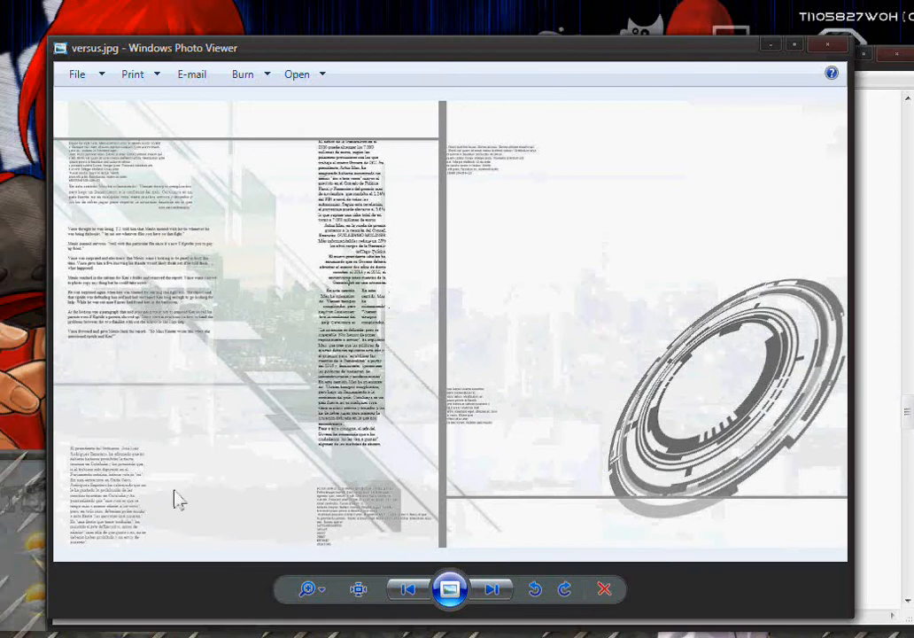
click(774, 46)
click(152, 301)
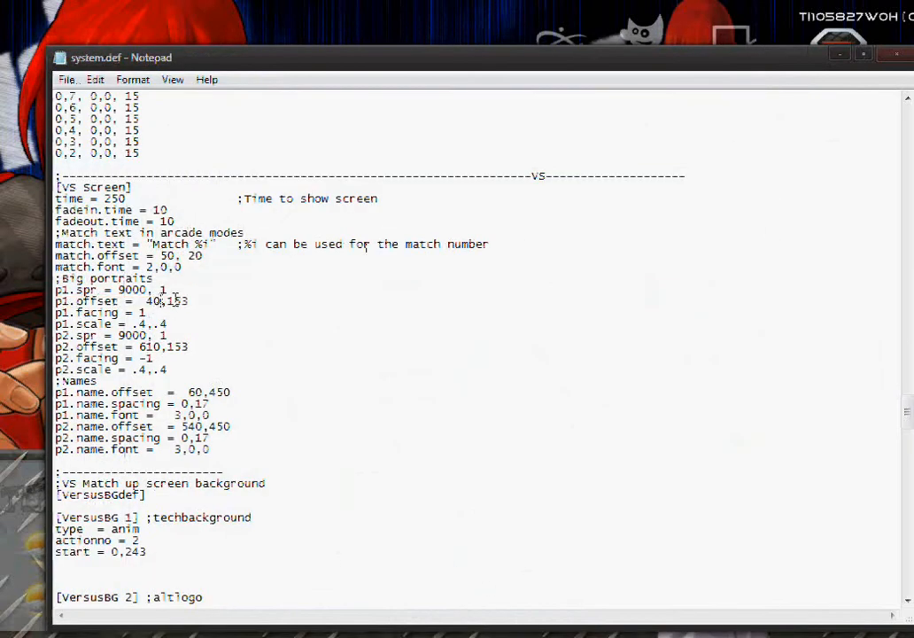
click(196, 301)
key(BackSpace)
key(BackSpace)
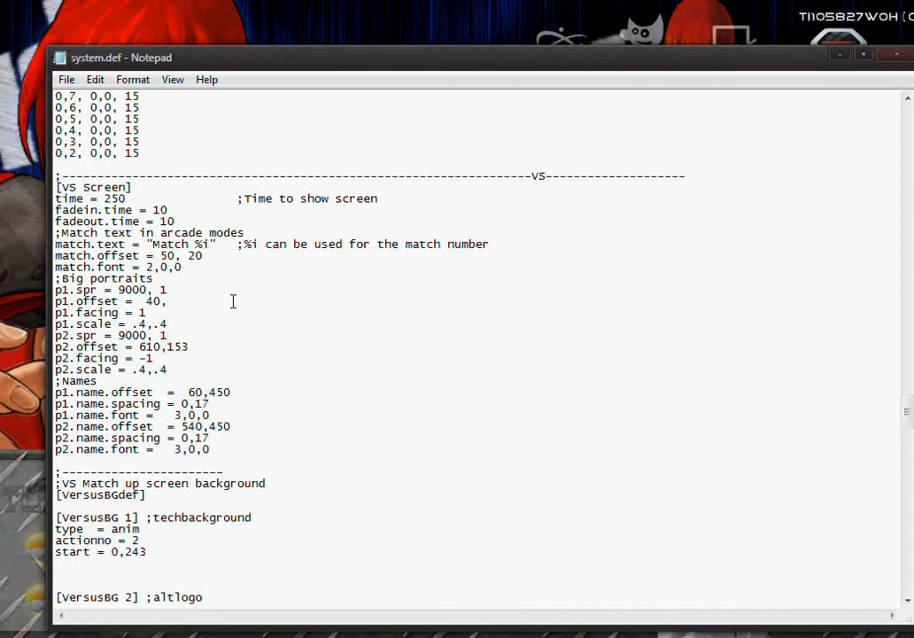
text(40)
click(155, 302)
key(BackSpace)
Step: Examine the first player's portrait area in versus.jpg and return to the Big portraits settings in system.def
click(447, 636)
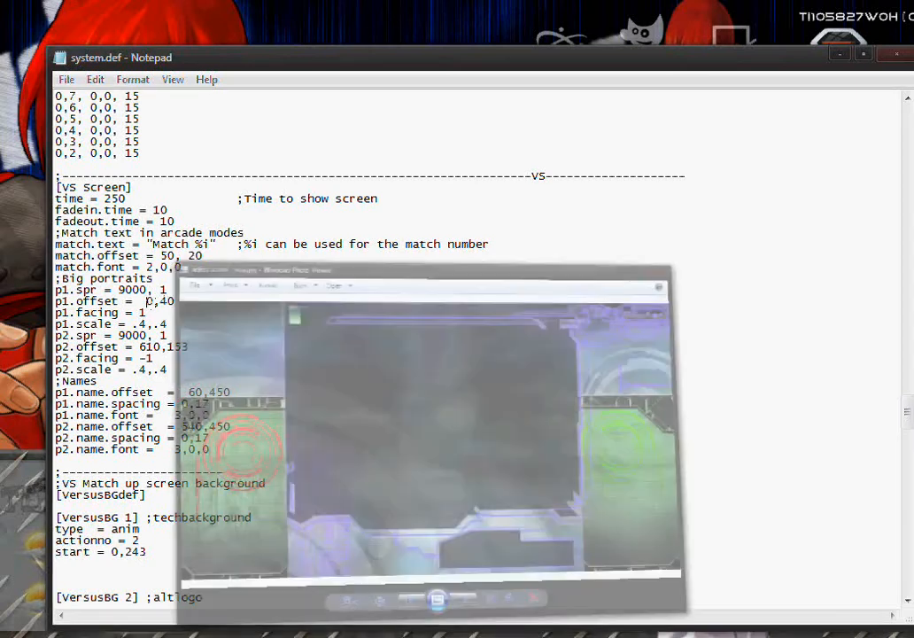
click(447, 636)
click(447, 636)
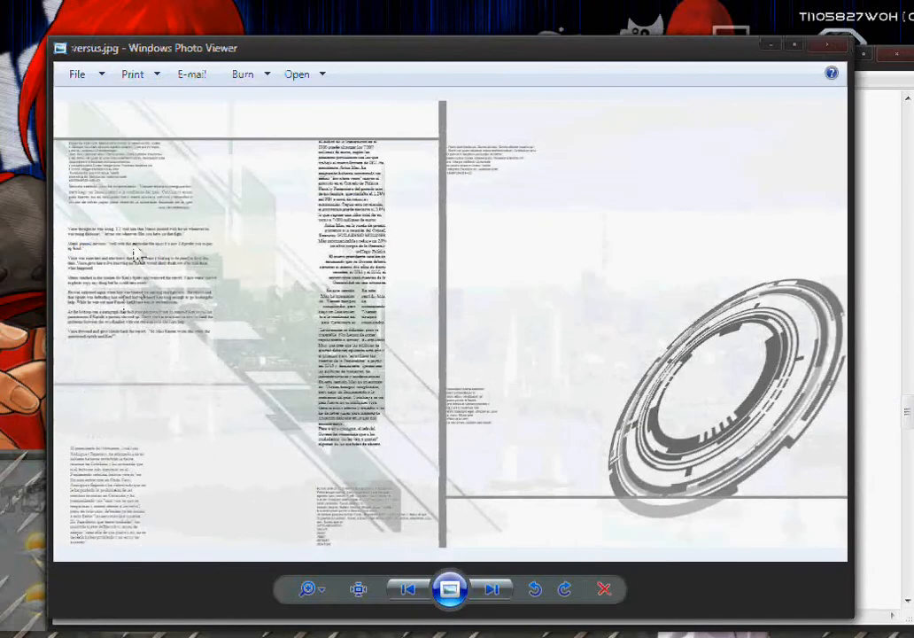
click(770, 48)
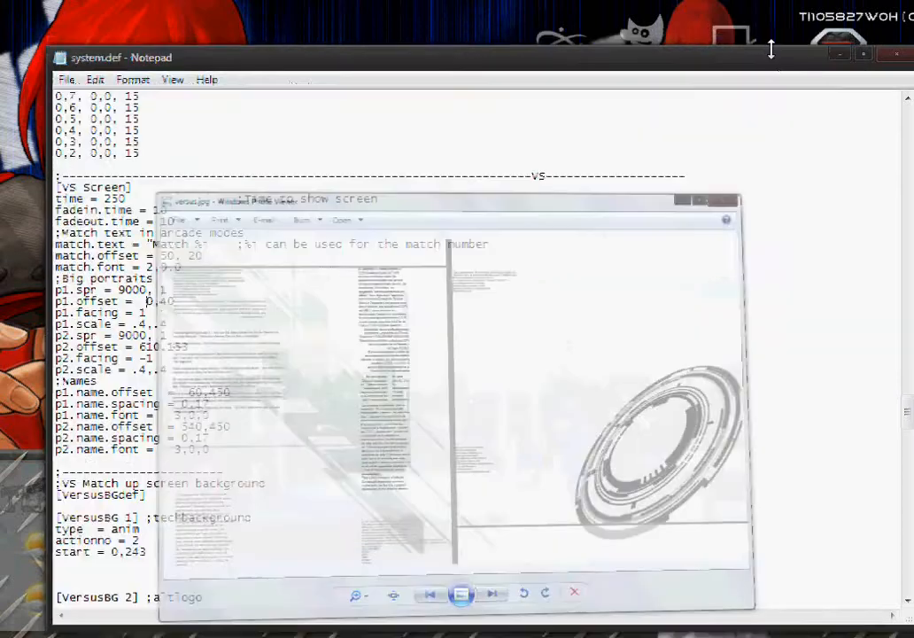
click(147, 323)
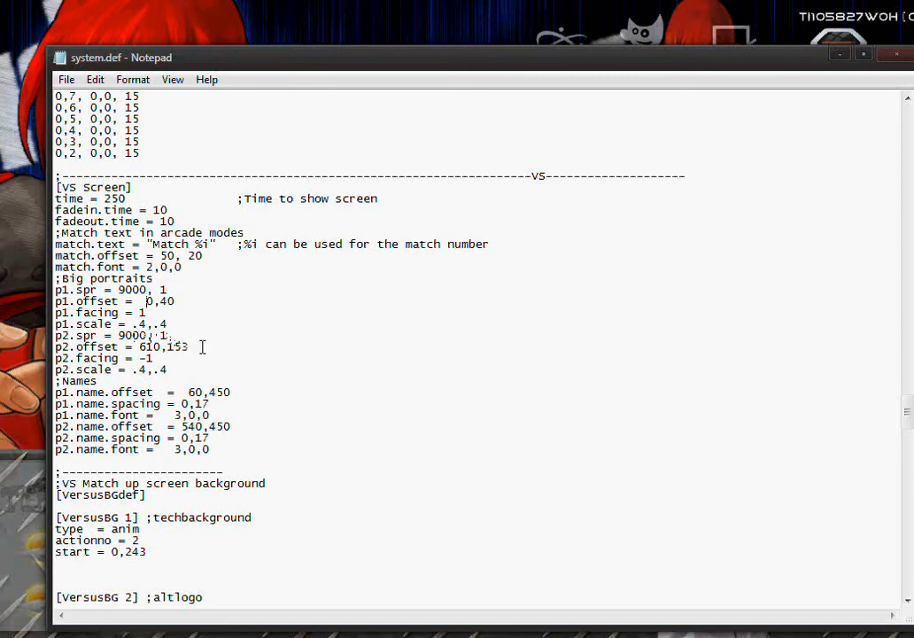
Step: Set the Y value of p2.offset to 0
click(189, 349)
key(BackSpace)
key(BackSpace)
key(BackSpace)
text(0)
Step: Check the second player's portrait area in versus.jpg and set the X value of p2.offset to 630
click(551, 636)
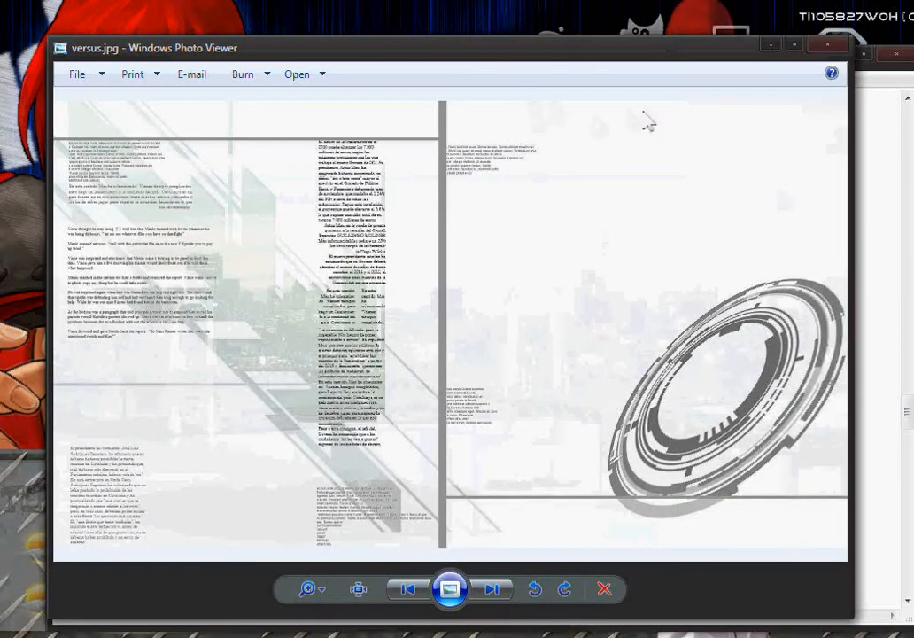
click(772, 54)
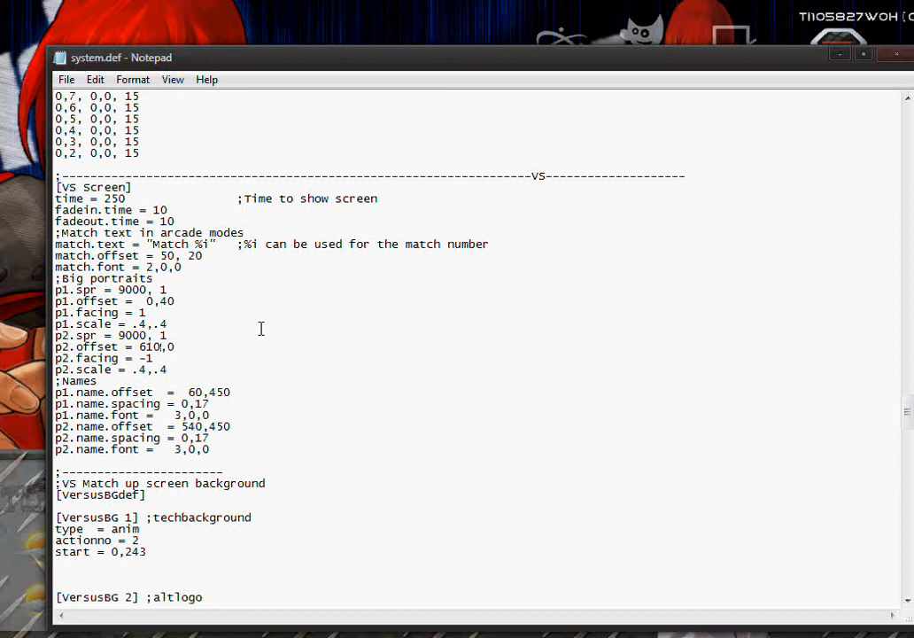
click(453, 636)
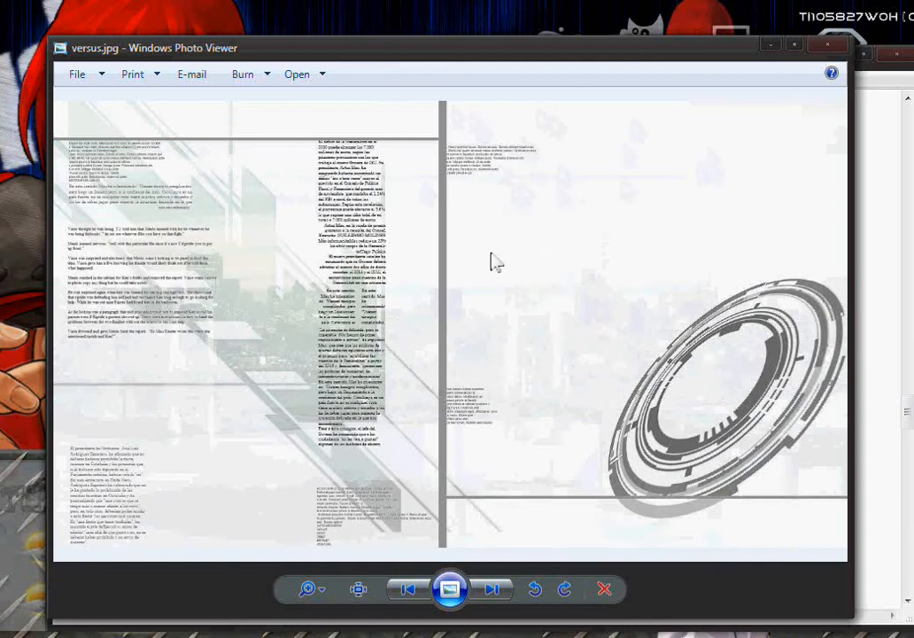
click(772, 45)
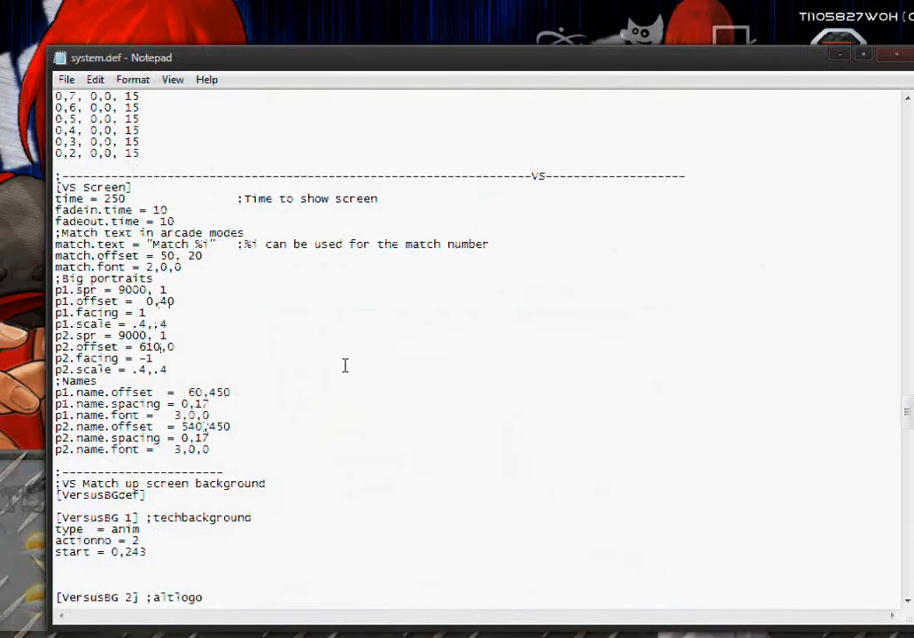
key(BackSpace)
key(BackSpace)
text(30)
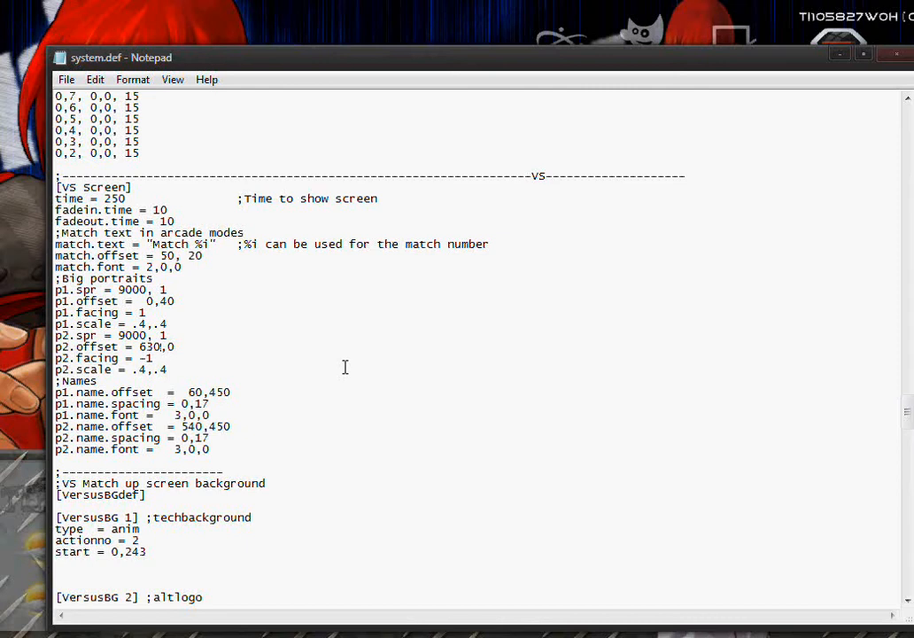
Step: Examine the p2.facing line and compare the p1.scale and p2.scale values
drag(154, 358, 111, 358)
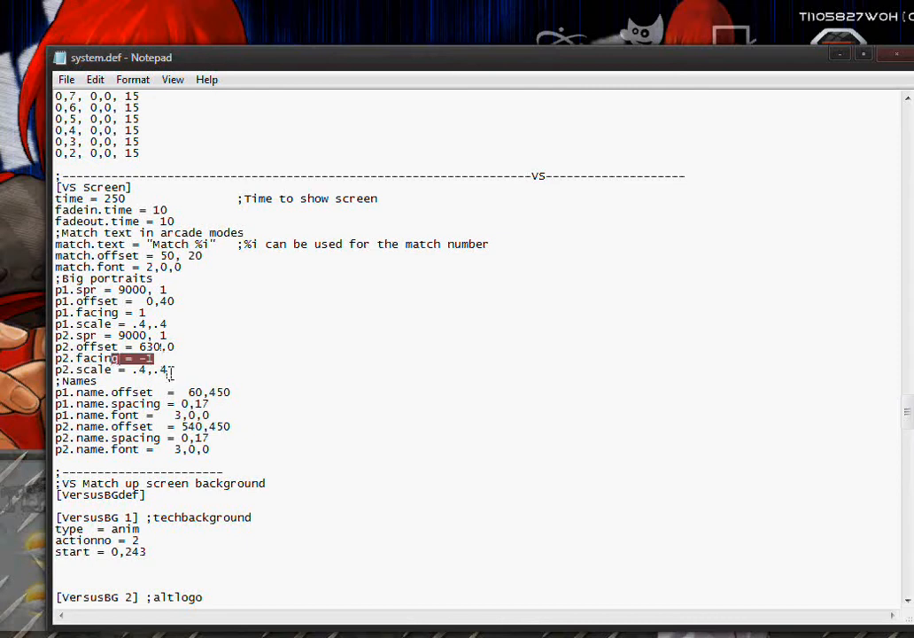
drag(168, 371, 133, 370)
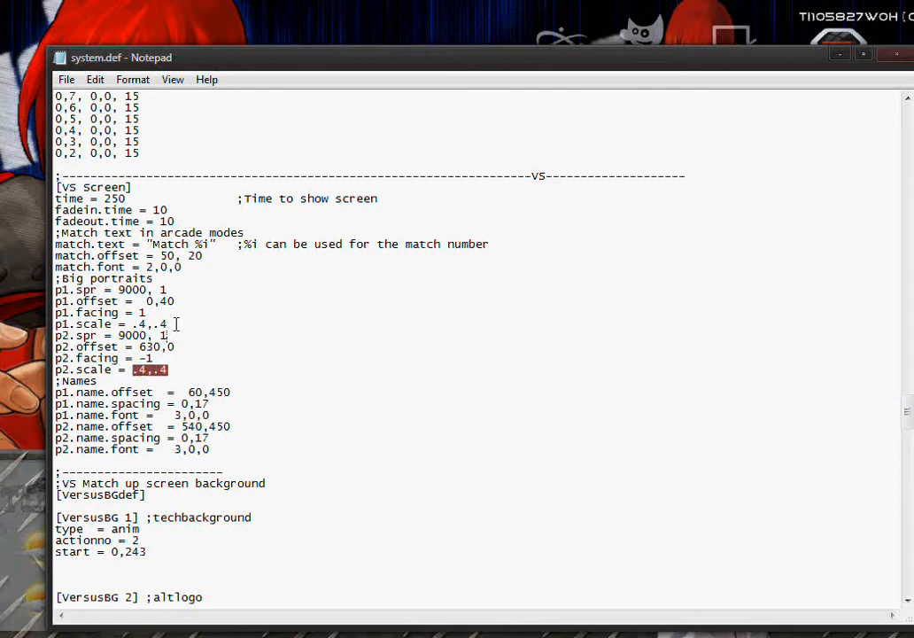
drag(177, 324, 133, 324)
drag(173, 370, 139, 372)
click(230, 374)
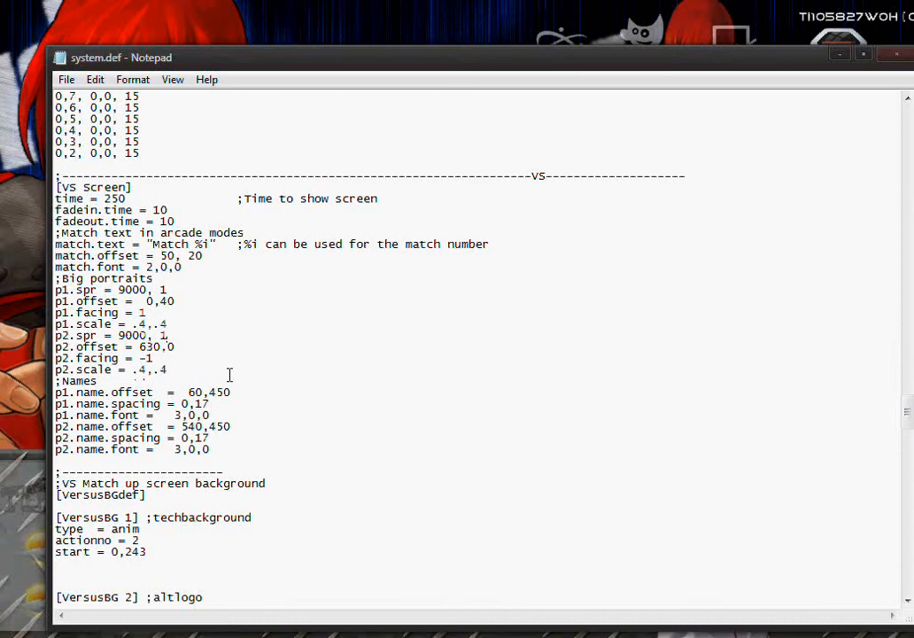
Step: Examine versus.jpg for where the character names belong, and return to the Names settings in system.def
click(235, 391)
key(Up)
key(Up)
mouse_move(449, 636)
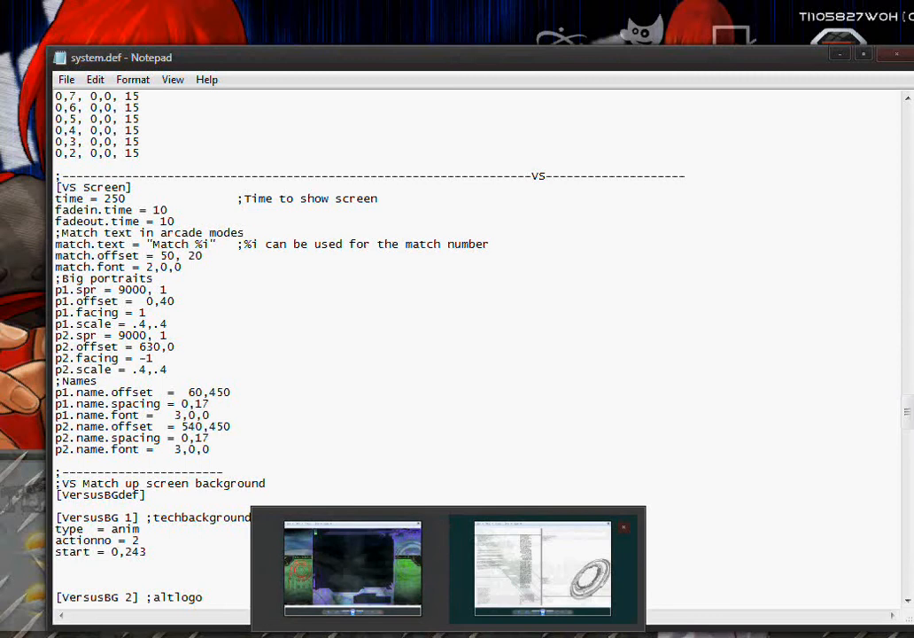
click(542, 567)
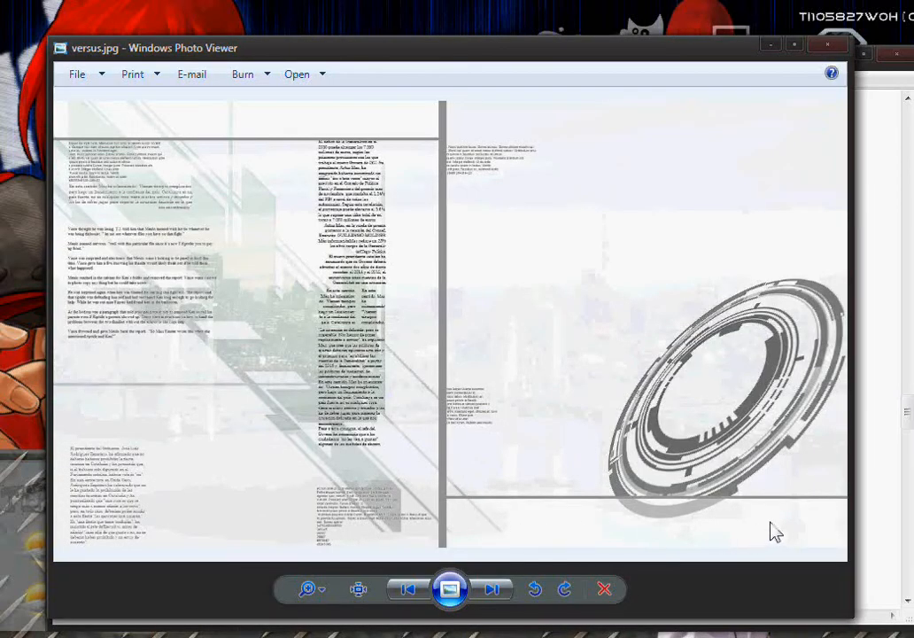
click(771, 44)
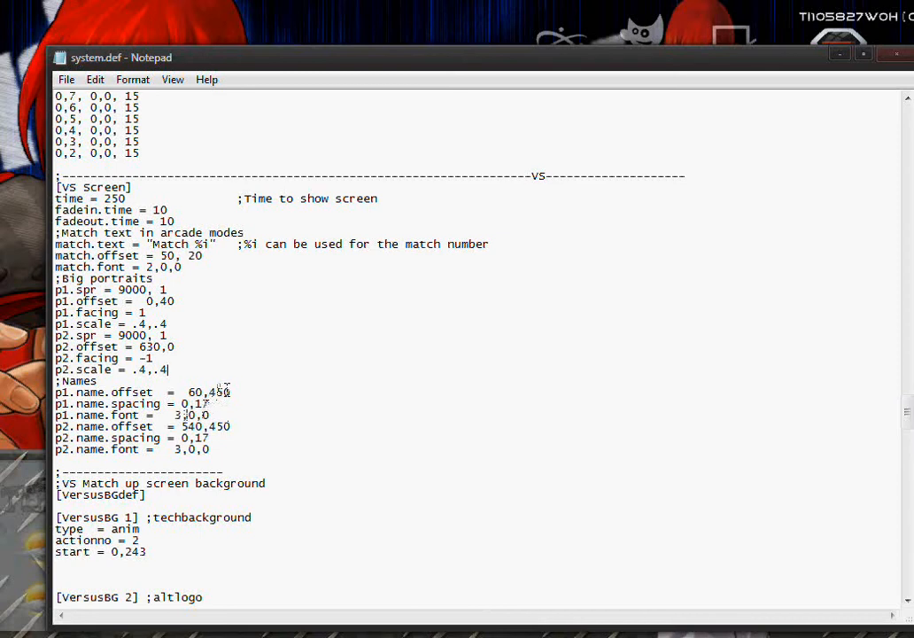
Step: Set p1.name.offset to 650,650, copying the Y value into the X position
click(215, 392)
key(BackSpace)
text(6)
drag(232, 392, 209, 392)
right_click(223, 399)
click(271, 445)
click(204, 392)
key(BackSpace)
key(BackSpace)
key(Delete)
right_click(182, 392)
click(222, 468)
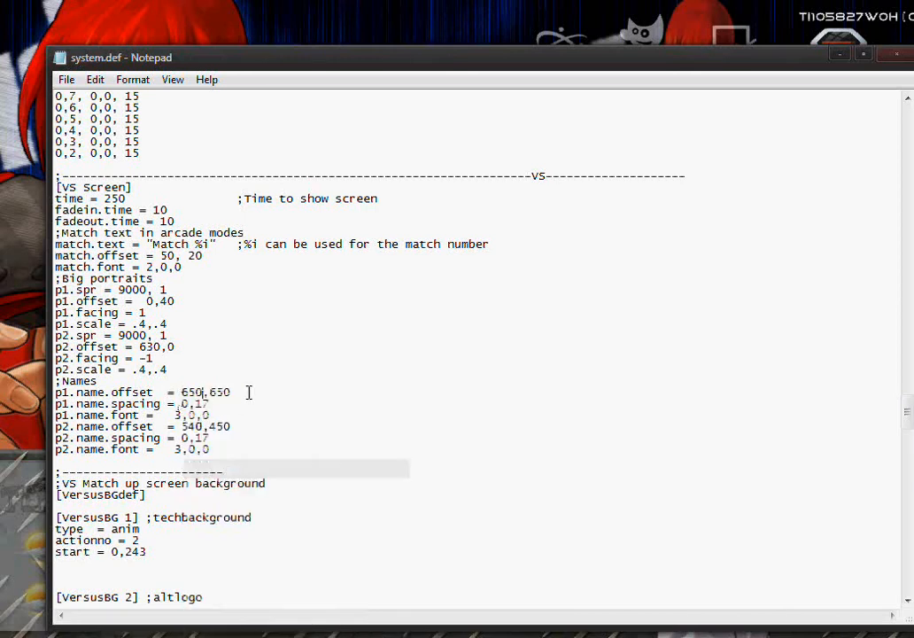
click(225, 383)
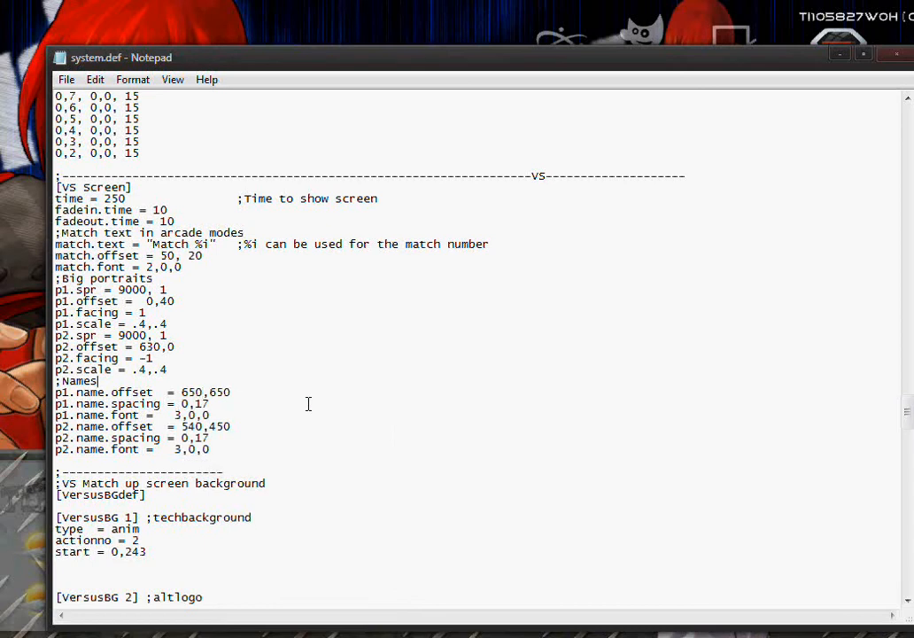
Step: Set the Y value of p1.name.offset to 500
click(233, 390)
key(BackSpace)
key(BackSpace)
key(BackSpace)
text(500)
Step: Set p2.name.offset to 700,500
click(231, 428)
key(BackSpace)
key(BackSpace)
key(BackSpace)
text(500)
key(BackSpace)
key(BackSpace)
key(BackSpace)
click(184, 426)
text(6)
key(BackSpace)
text(700)
Step: Examine the name spacing and name font values for both players, and move on to the VersusBG background definitions
drag(215, 404, 182, 404)
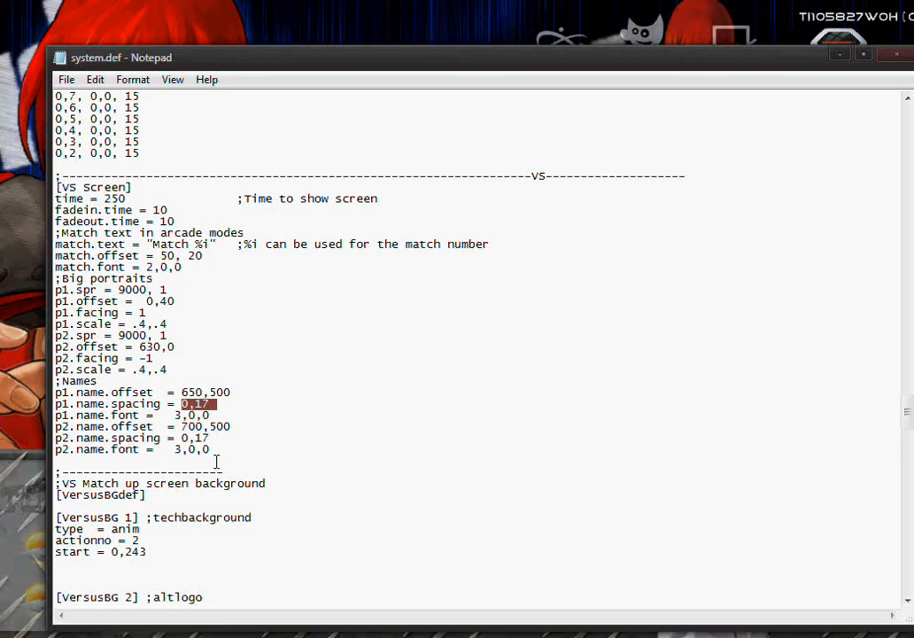
drag(210, 450, 174, 449)
mouse_move(216, 404)
mouse_down()
mouse_move(168, 415)
mouse_move(211, 415)
mouse_up()
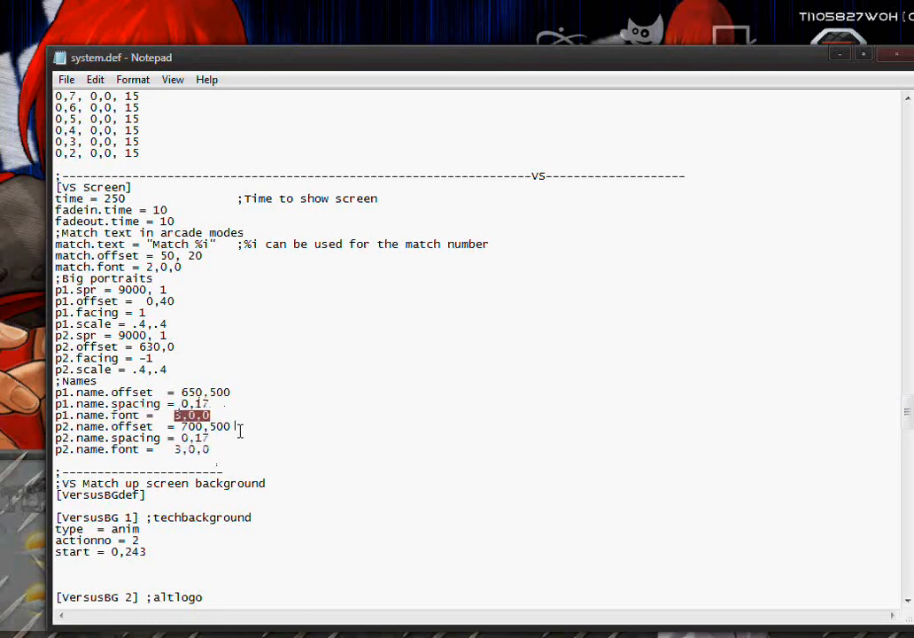
click(239, 427)
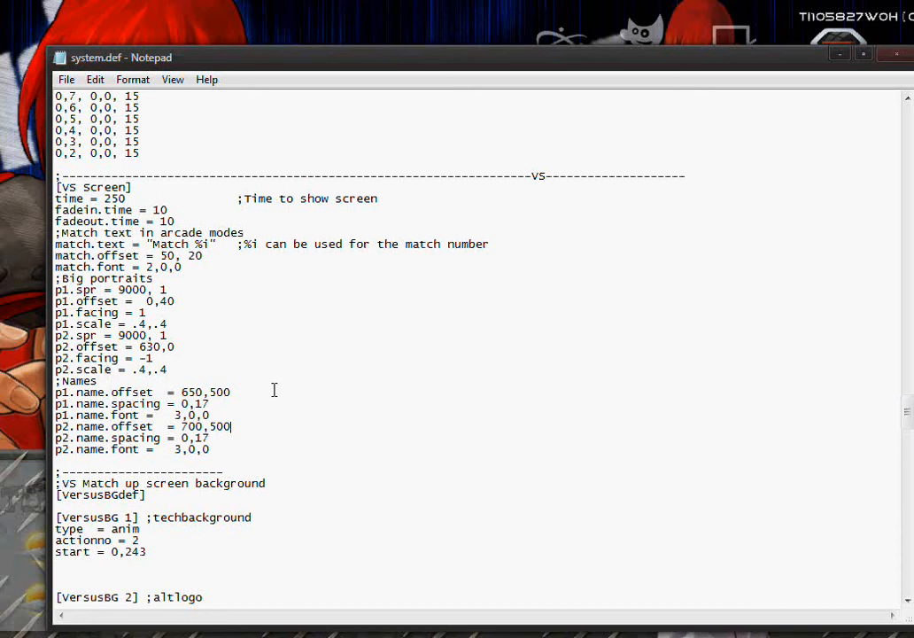
scroll(274, 397, down, 1)
scroll(266, 394, down, 1)
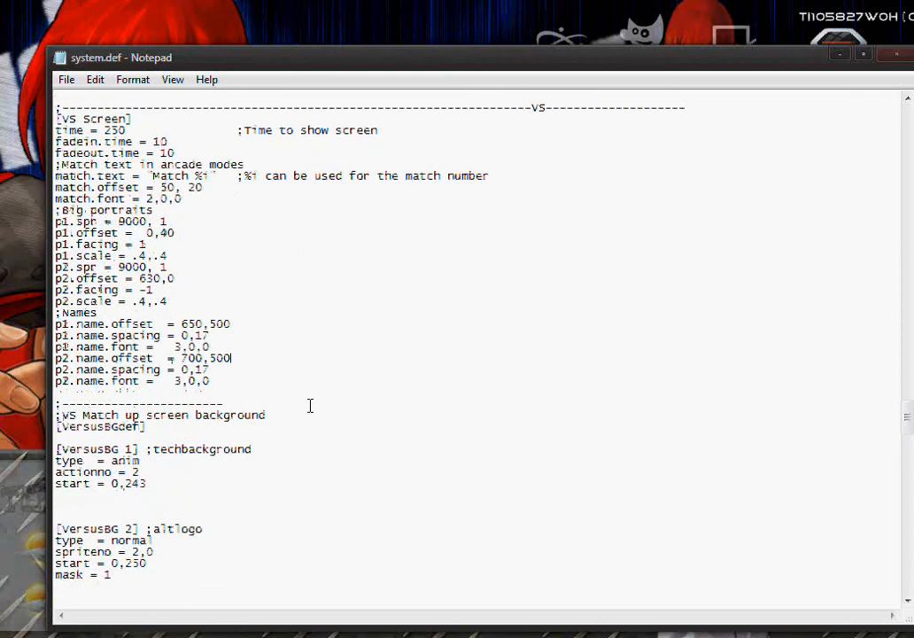
Step: Check the versus.jpg background image, and change the comment of [VersusBG 1] in system.def to sky
key(alt+Tab)
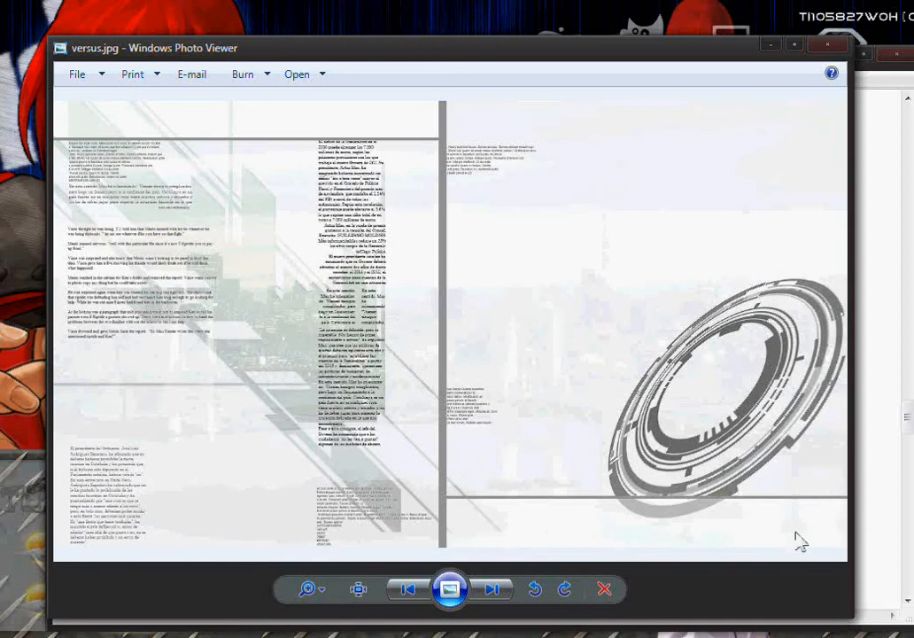
click(769, 46)
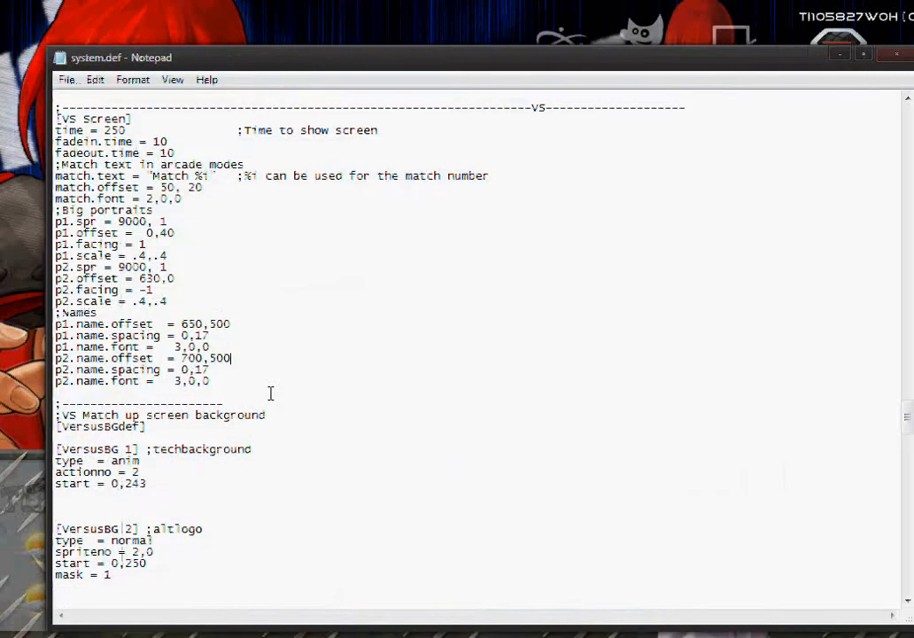
scroll(271, 359, down, 1)
scroll(271, 344, down, 1)
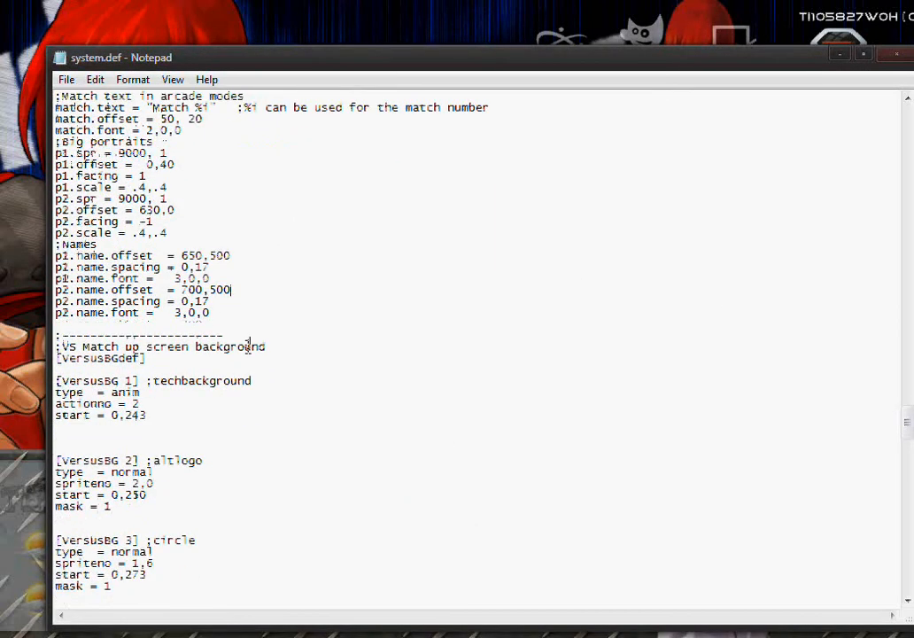
scroll(148, 347, down, 1)
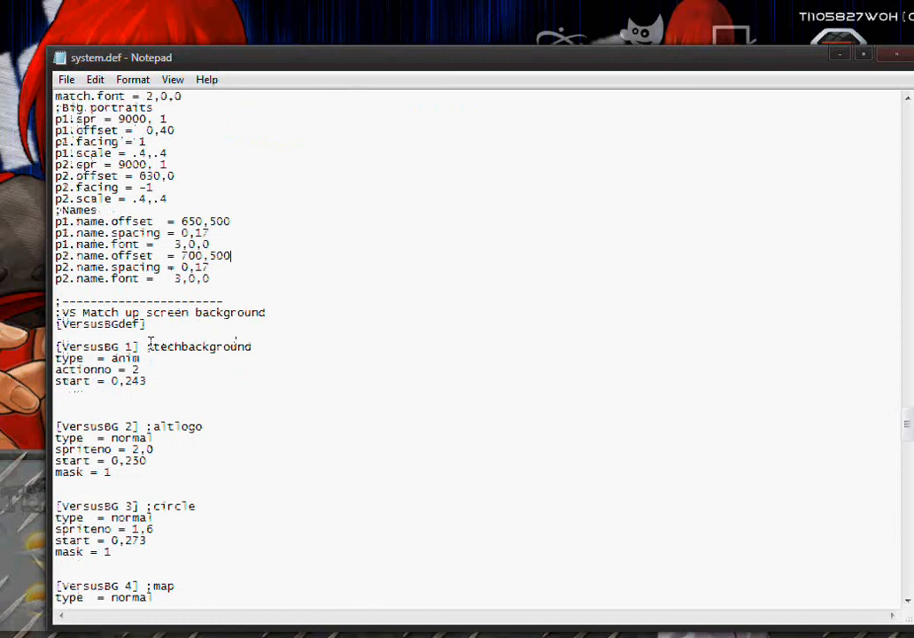
scroll(150, 339, down, 1)
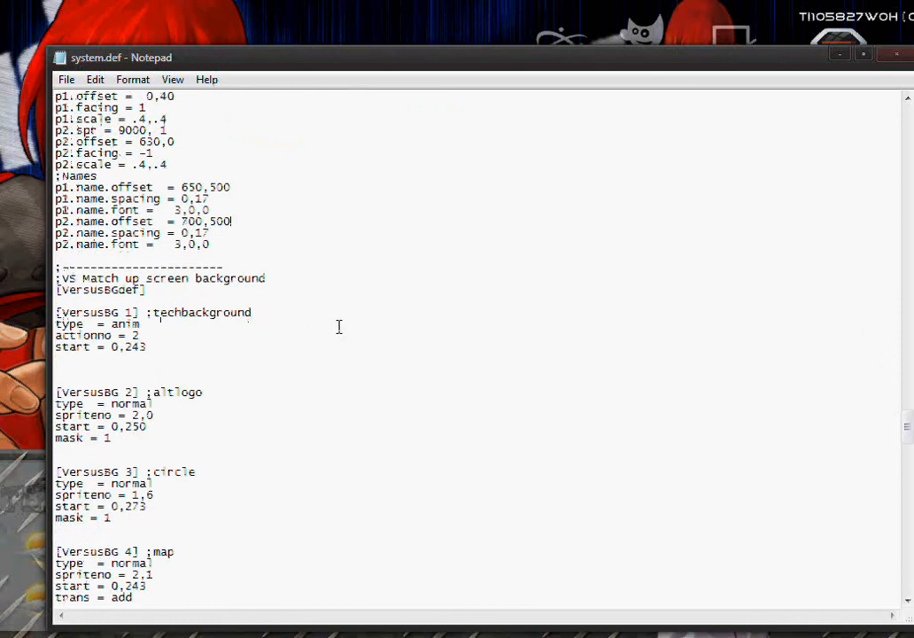
key(BackSpace)
key(BackSpace)
key(BackSpace)
key(BackSpace)
key(BackSpace)
key(BackSpace)
key(BackSpace)
key(BackSpace)
key(BackSpace)
key(BackSpace)
key(BackSpace)
key(BackSpace)
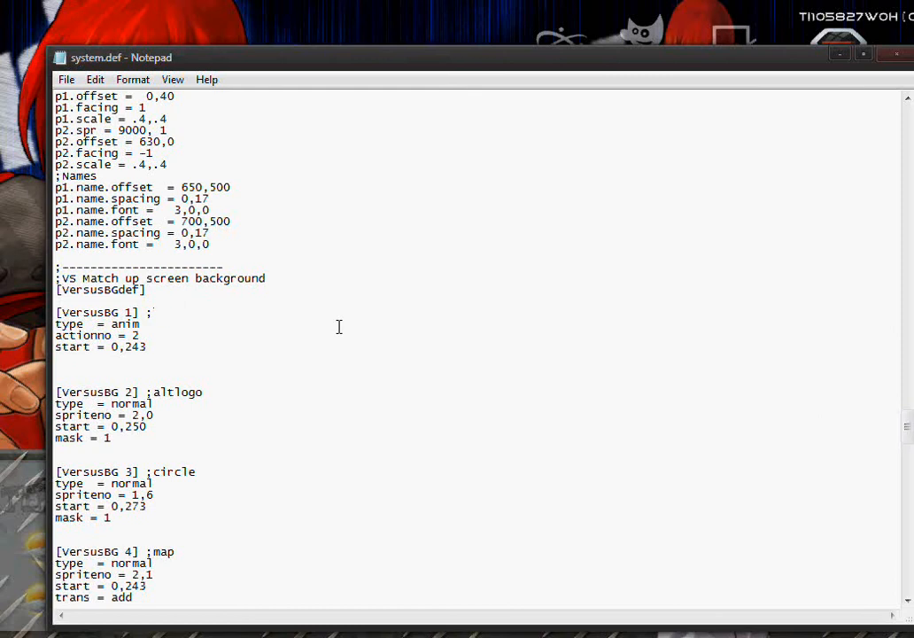
text(sky)
Step: Set the type of [VersusBG 1] to normal, copying the value from [VersusBG 2]
drag(158, 405, 112, 406)
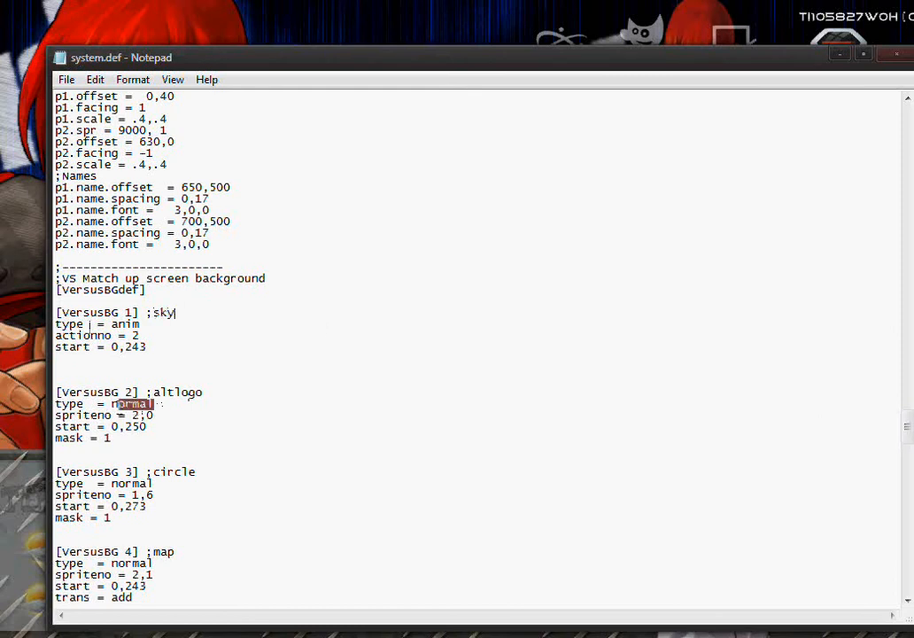
right_click(113, 414)
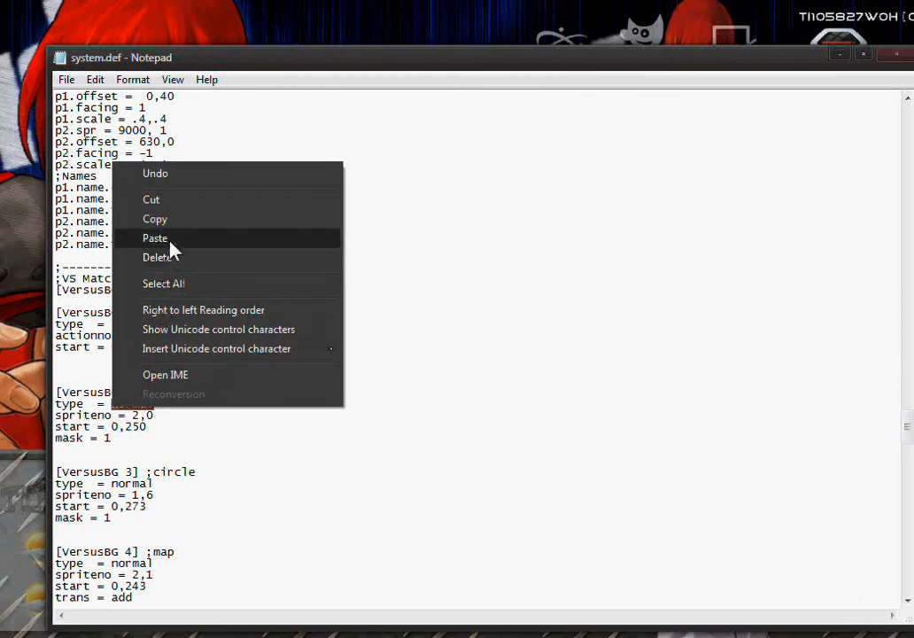
click(164, 218)
click(142, 326)
key(BackSpace)
key(BackSpace)
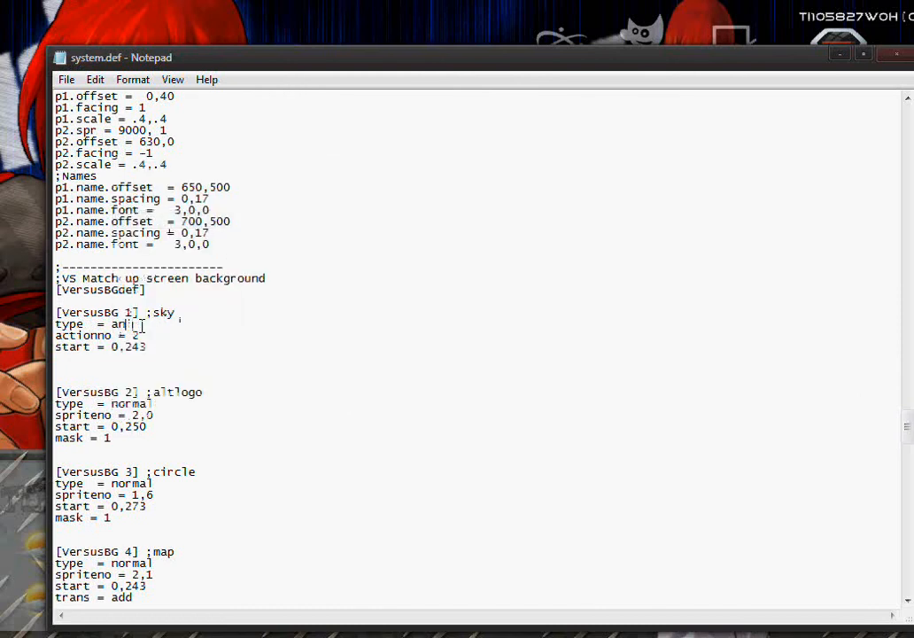
key(BackSpace)
key(BackSpace)
right_click(141, 326)
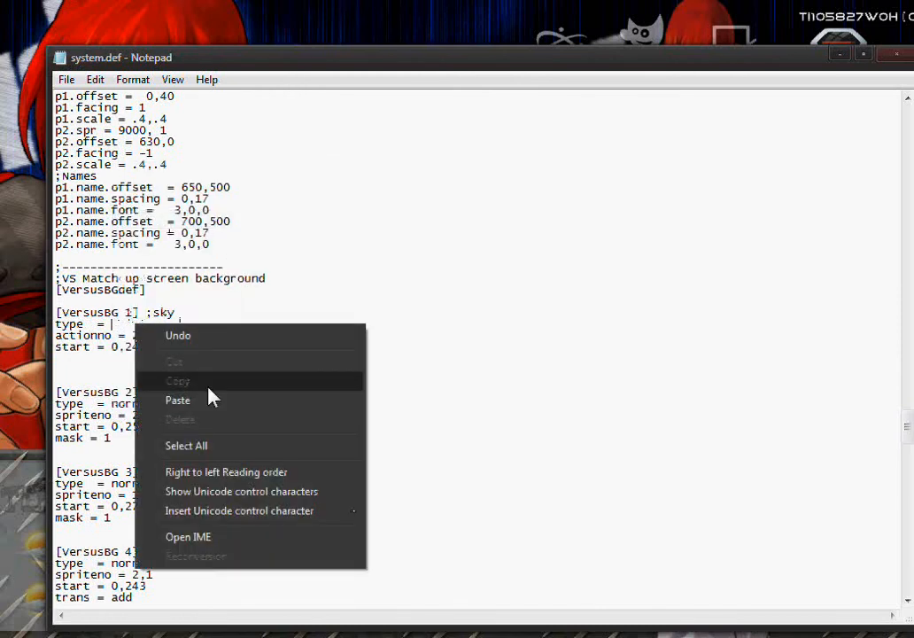
click(208, 400)
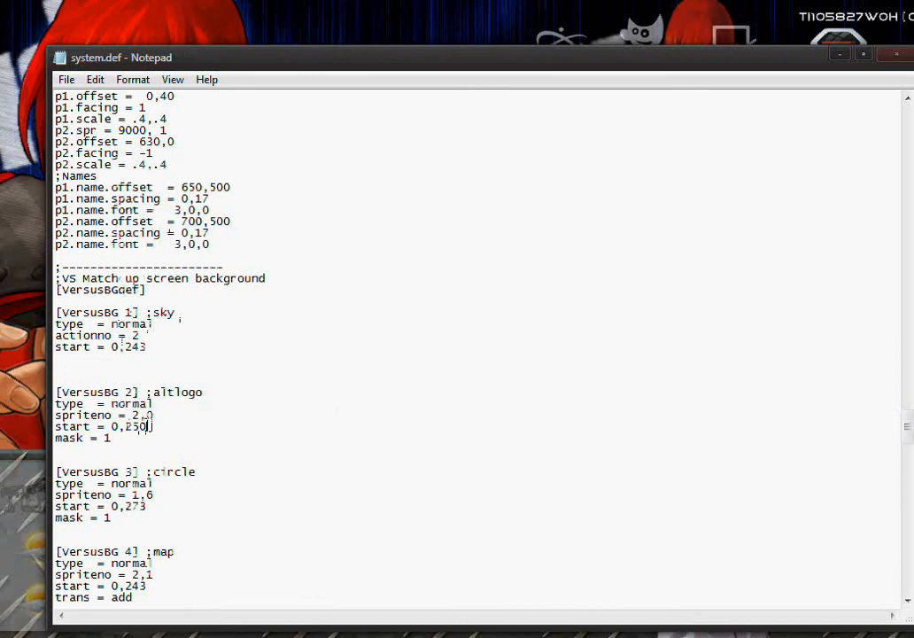
Step: Replace the actionno line of [VersusBG 1] with spriteno = 2,0, copied from [VersusBG 2]
drag(146, 426, 58, 427)
drag(155, 415, 54, 417)
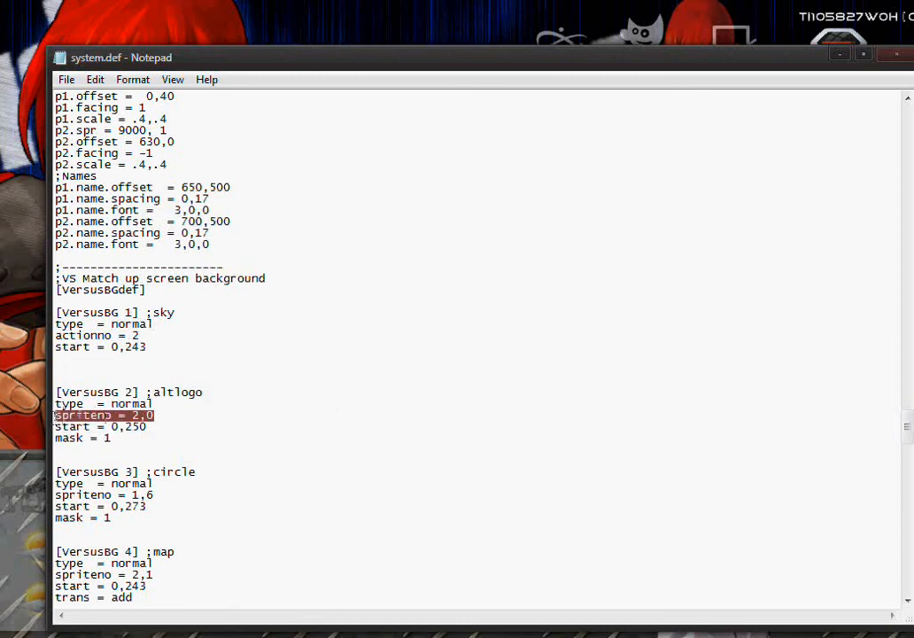
right_click(93, 417)
click(133, 232)
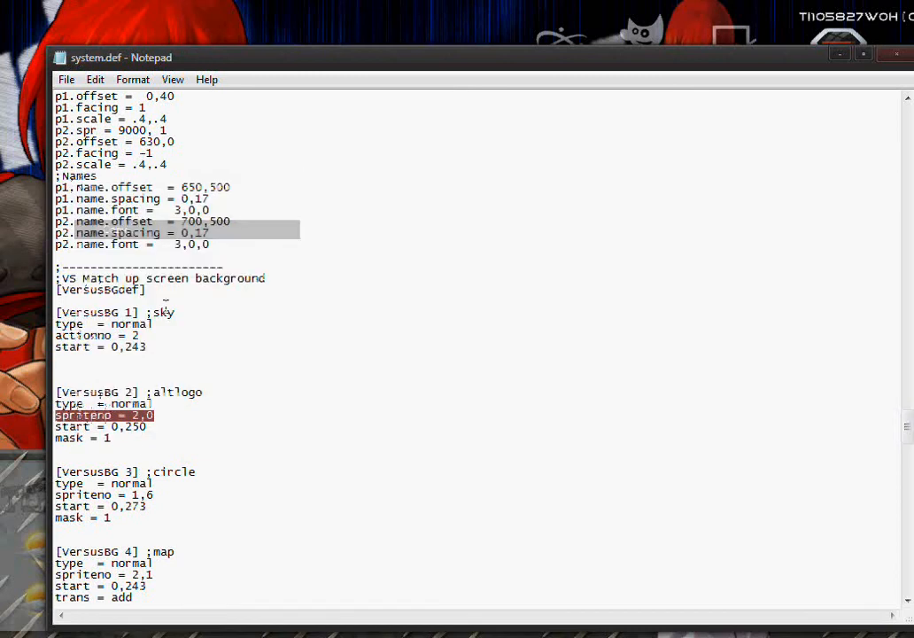
click(148, 347)
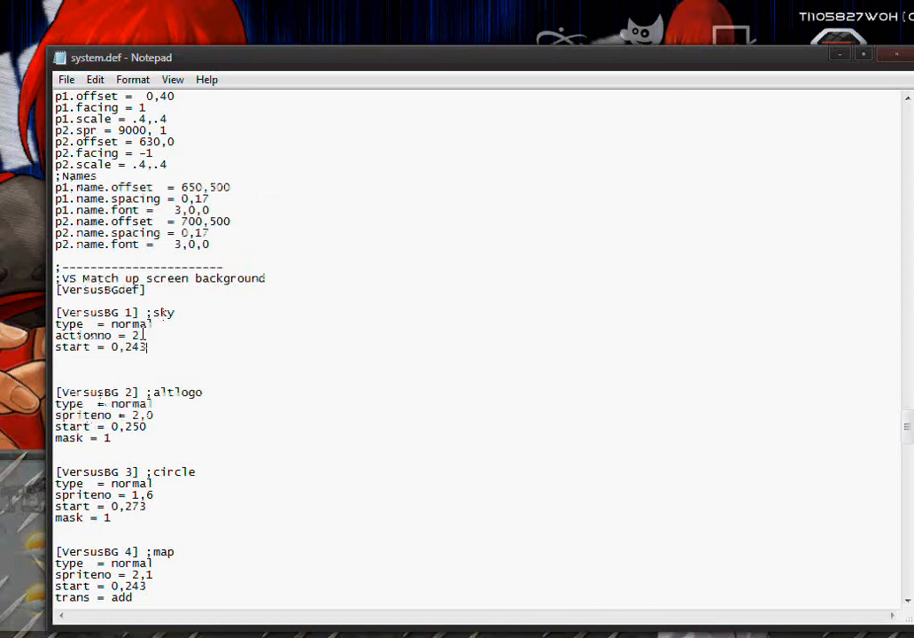
key(BackSpace)
key(BackSpace)
key(BackSpace)
key(BackSpace)
key(BackSpace)
key(BackSpace)
key(BackSpace)
right_click(84, 335)
click(125, 411)
Step: Switch to the sprite editor and look up the group and image number of the text overlay sprite
click(587, 635)
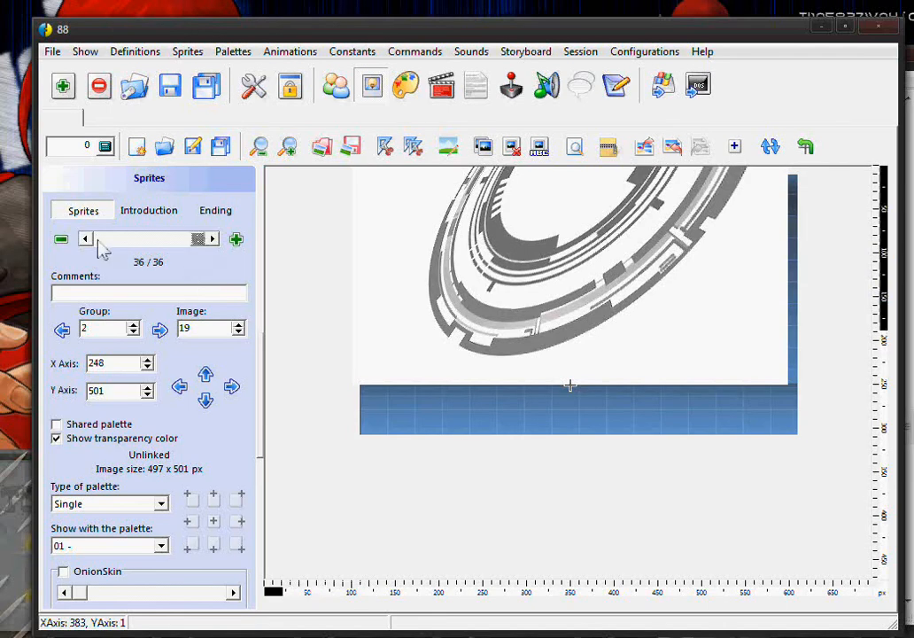
drag(197, 241, 147, 252)
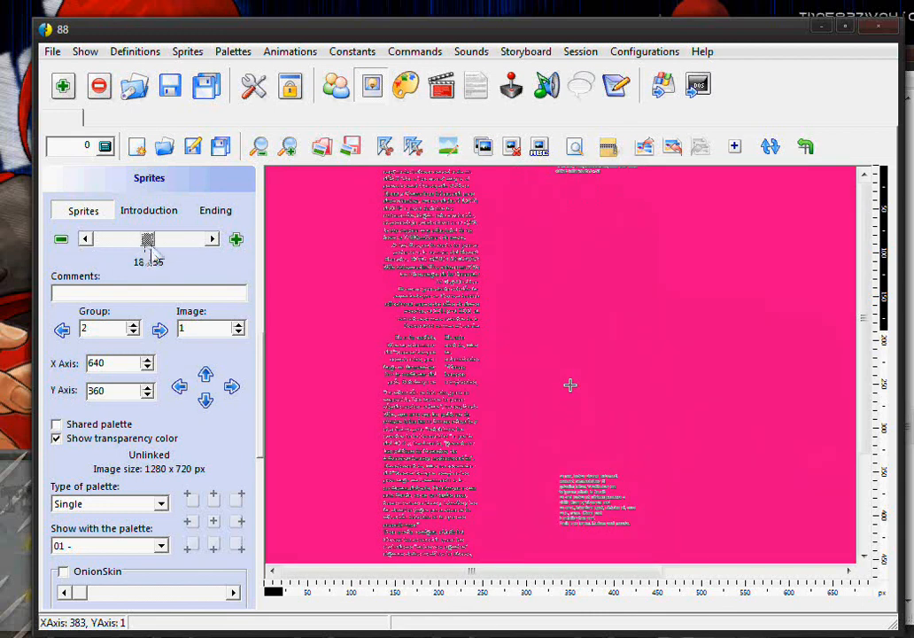
click(822, 28)
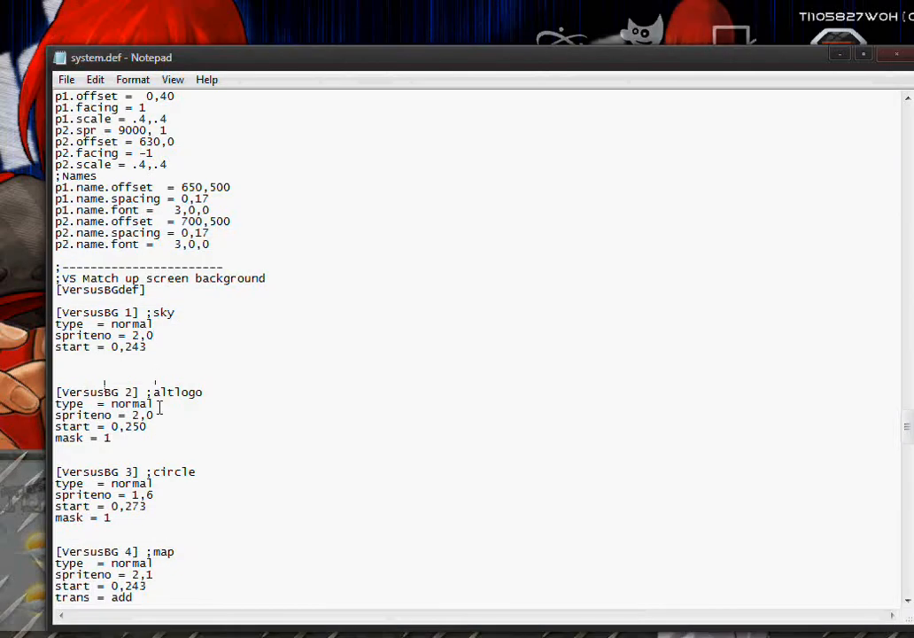
Step: Cut the type and spriteno lines out of [VersusBG 2] in system.def
click(114, 438)
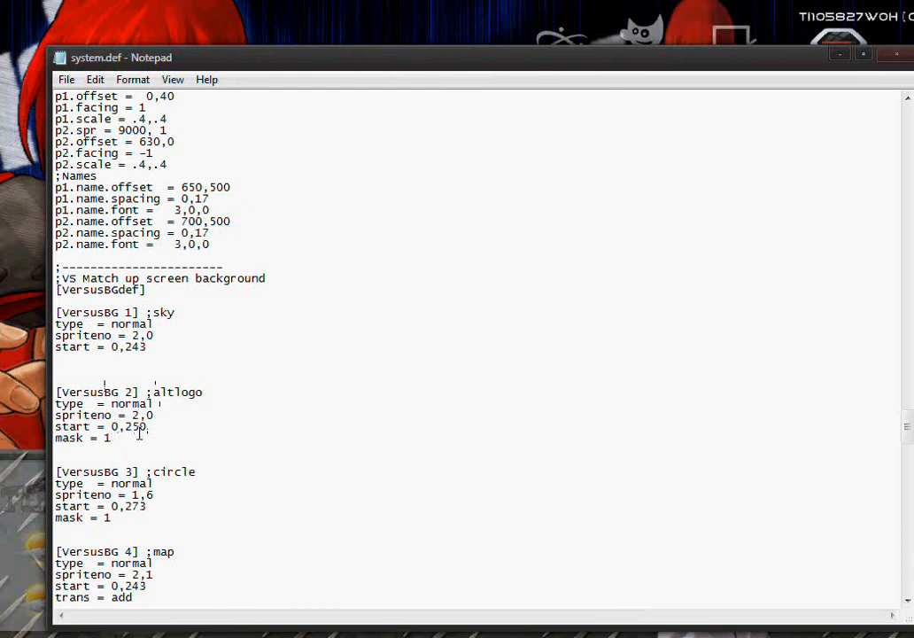
drag(148, 427, 54, 404)
right_click(116, 416)
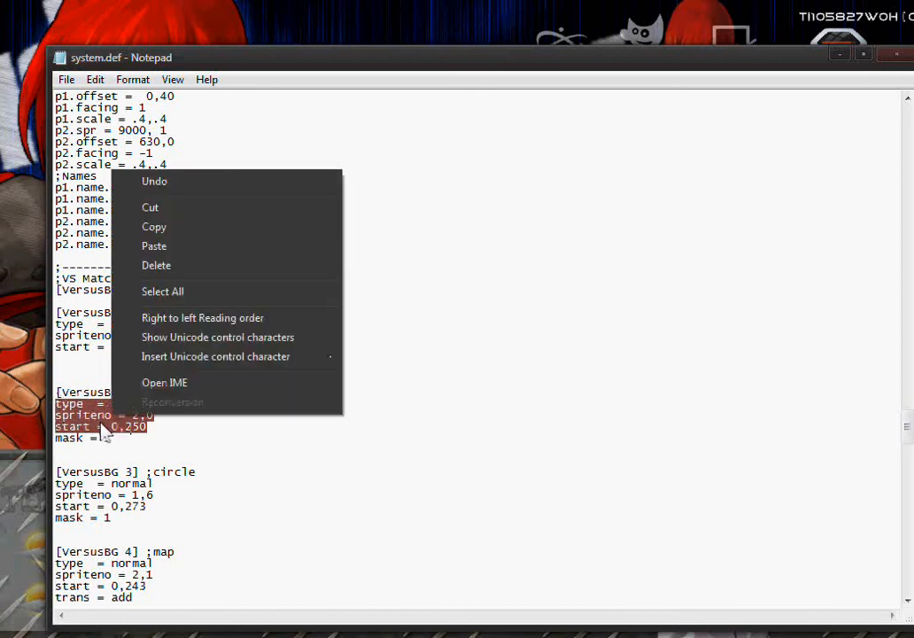
click(116, 412)
drag(154, 416, 55, 403)
right_click(71, 403)
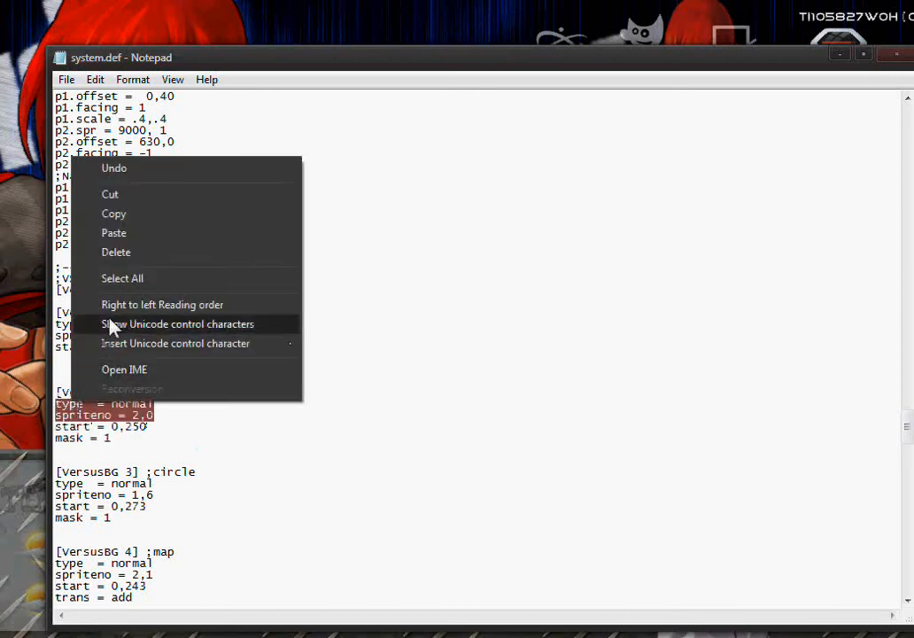
click(119, 195)
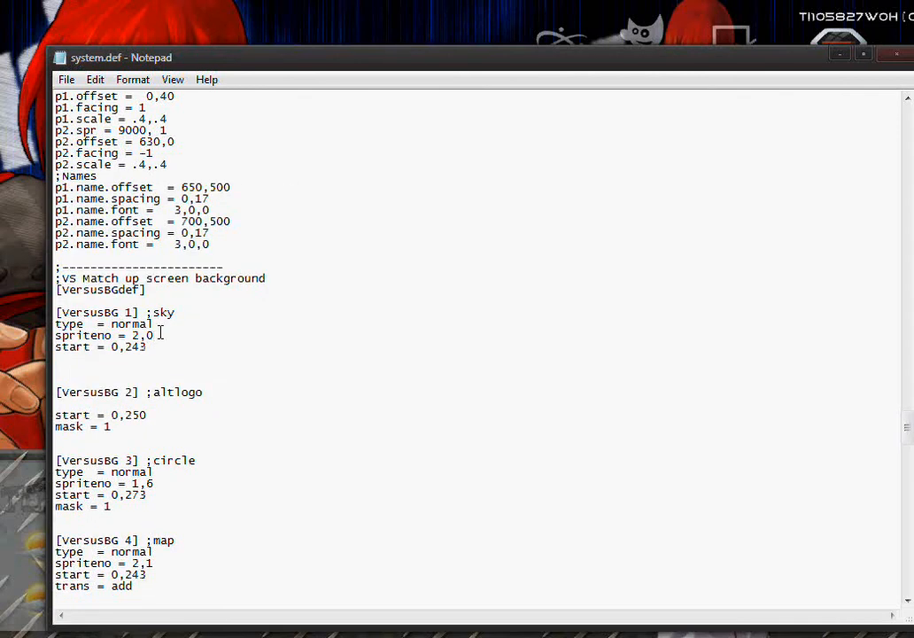
Step: Copy the type and spriteno lines of [VersusBG 1] below the start line of [VersusBG 2], with spriteno set to 2,1
drag(155, 335, 54, 325)
right_click(128, 324)
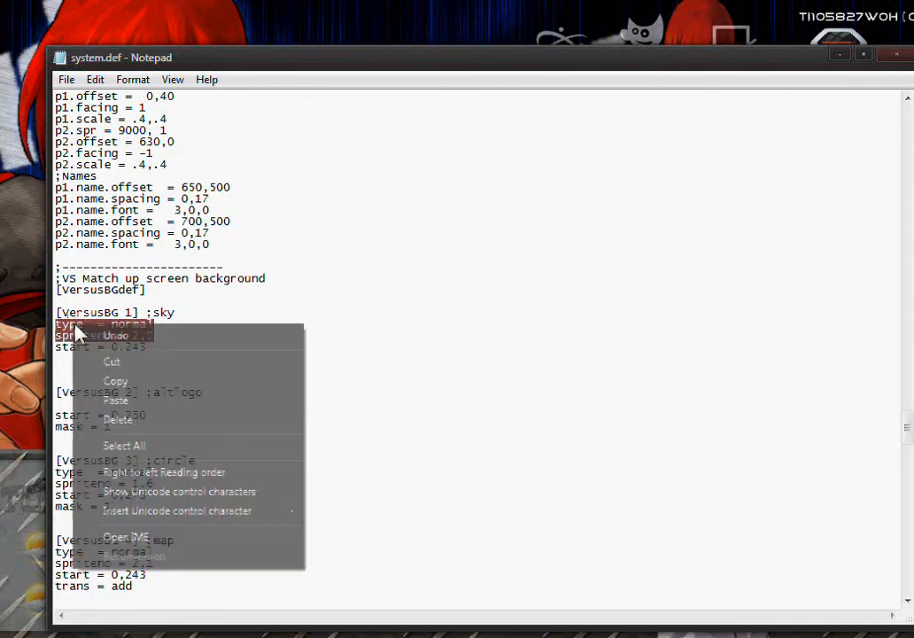
click(119, 382)
click(147, 415)
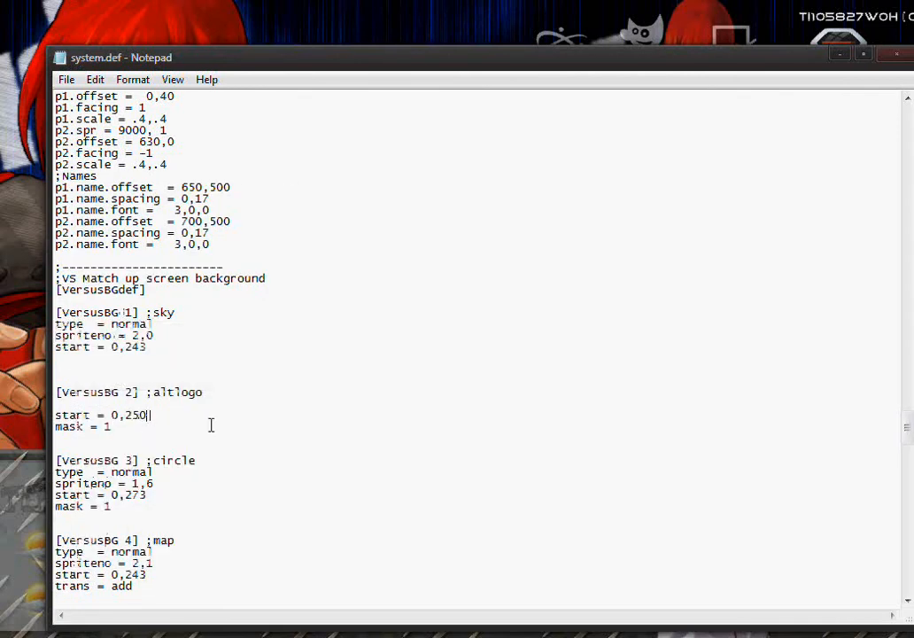
key(Return)
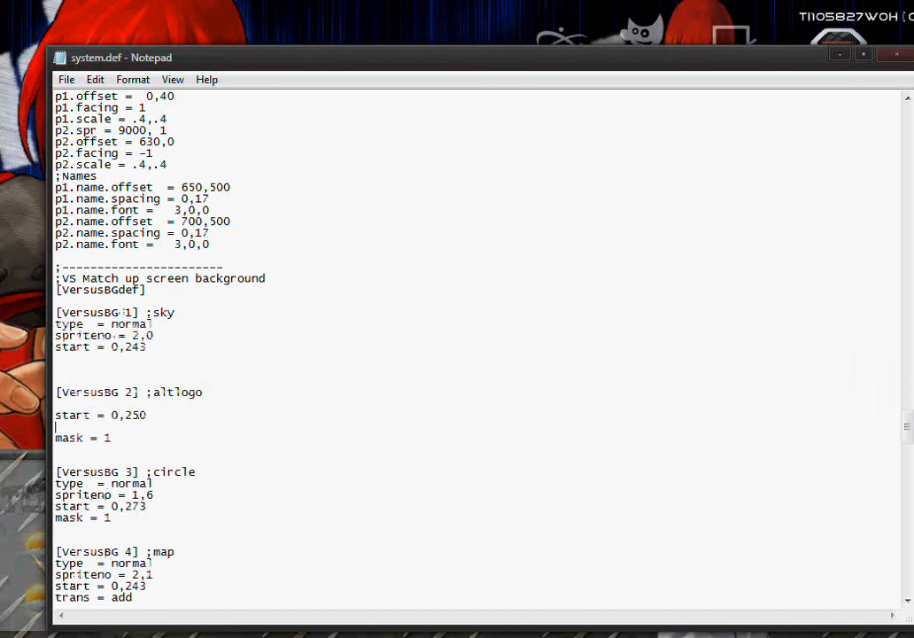
right_click(80, 422)
click(134, 249)
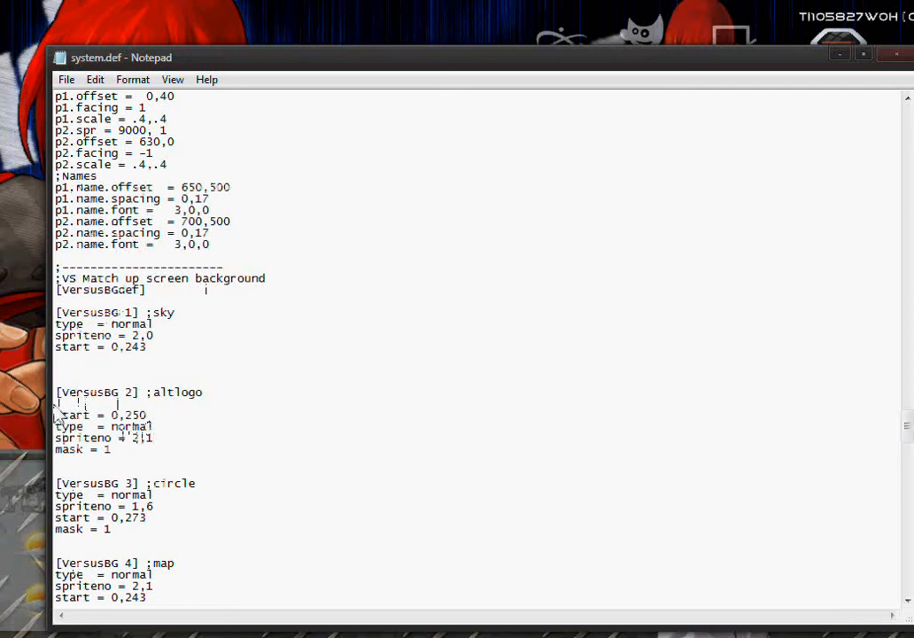
Step: Change the comment of [VersusBG 2] to text and remove the empty line below its header
click(217, 393)
key(BackSpace)
key(BackSpace)
key(BackSpace)
key(BackSpace)
key(BackSpace)
key(BackSpace)
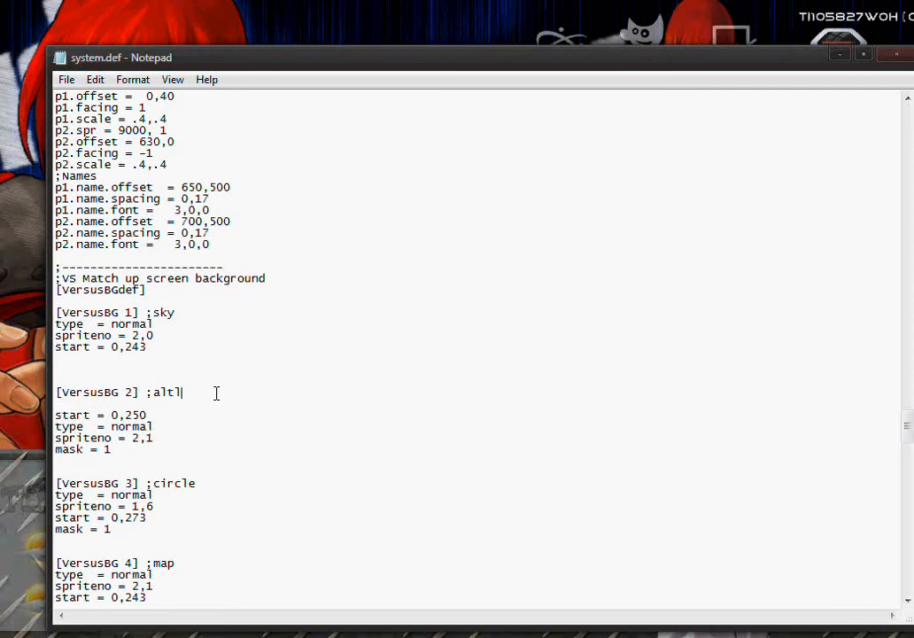
text(text)
click(57, 403)
key(BackSpace)
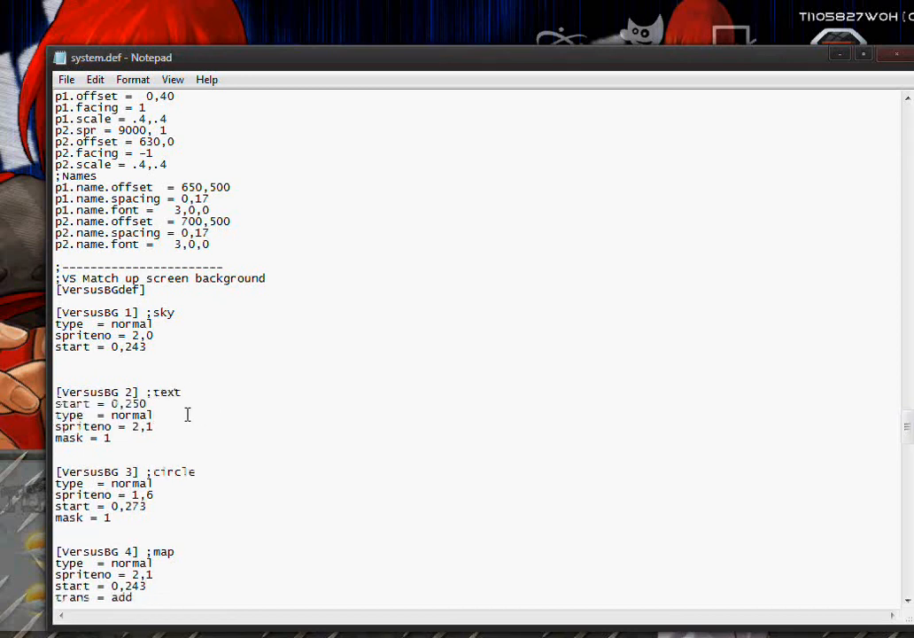
Step: Insert the lines type = anim and actionno = 2 below the [VersusBG 3] circle header
scroll(193, 426, down, 1)
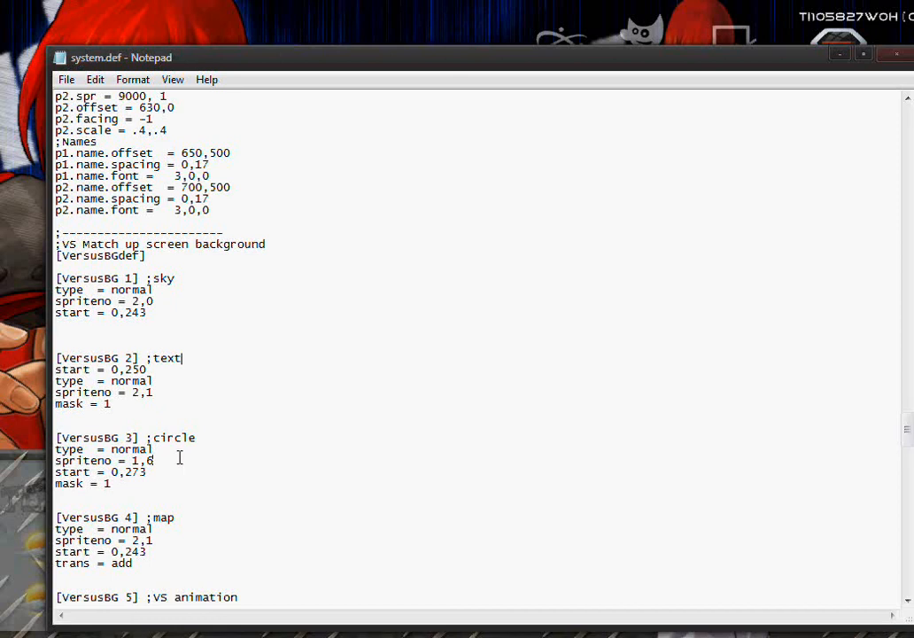
click(200, 441)
double_click(236, 442)
click(212, 445)
key(Return)
key(Return)
scroll(106, 416, down, 2)
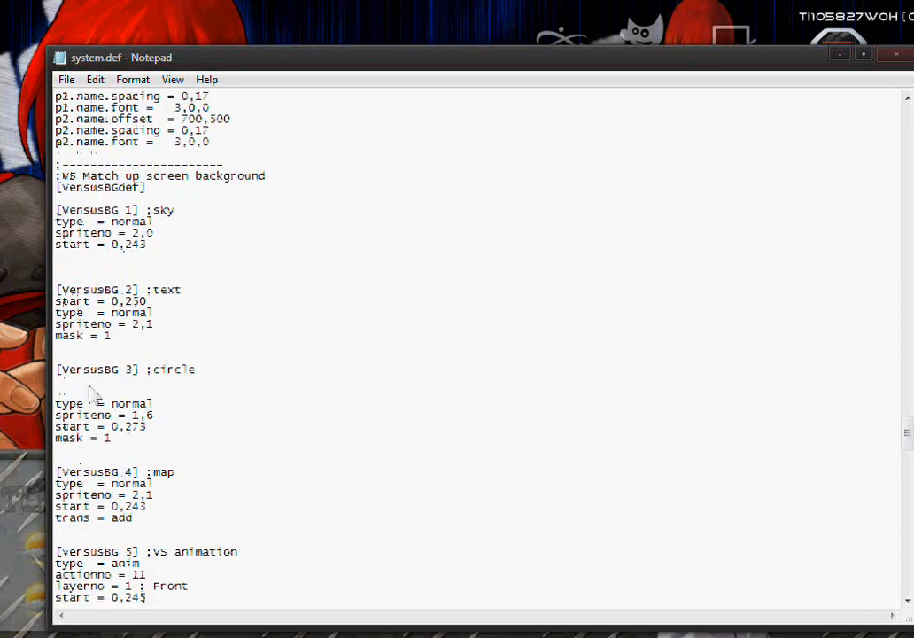
right_click(89, 385)
click(173, 461)
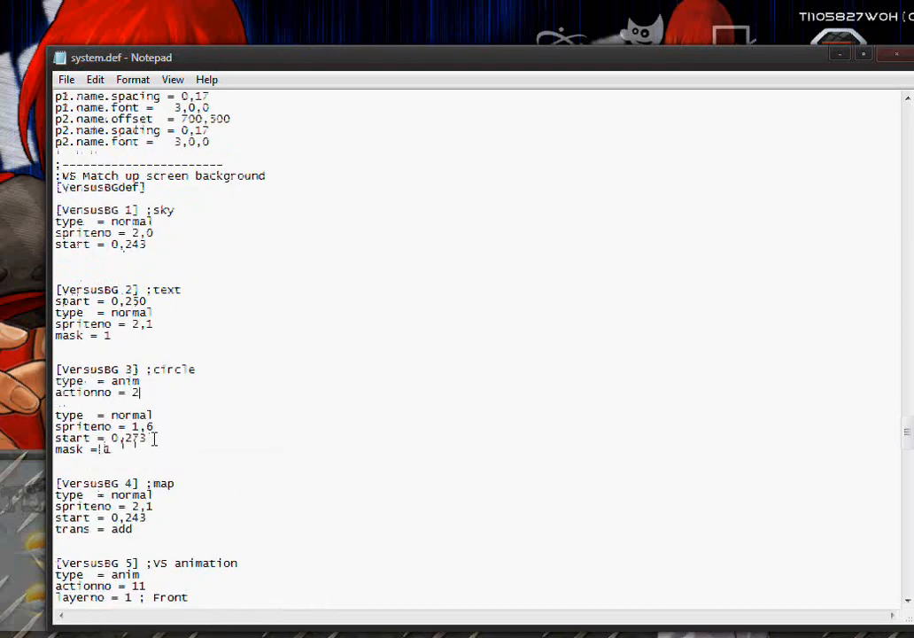
Step: Remove the old type = normal and spriteno lines and the leftover blank lines from [VersusBG 3]
drag(154, 426, 56, 411)
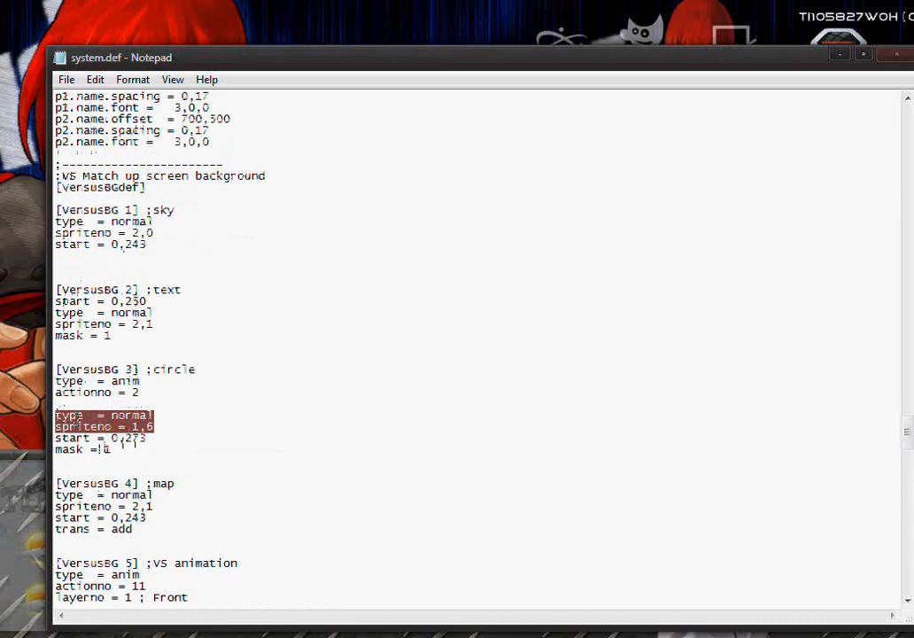
right_click(79, 417)
click(189, 210)
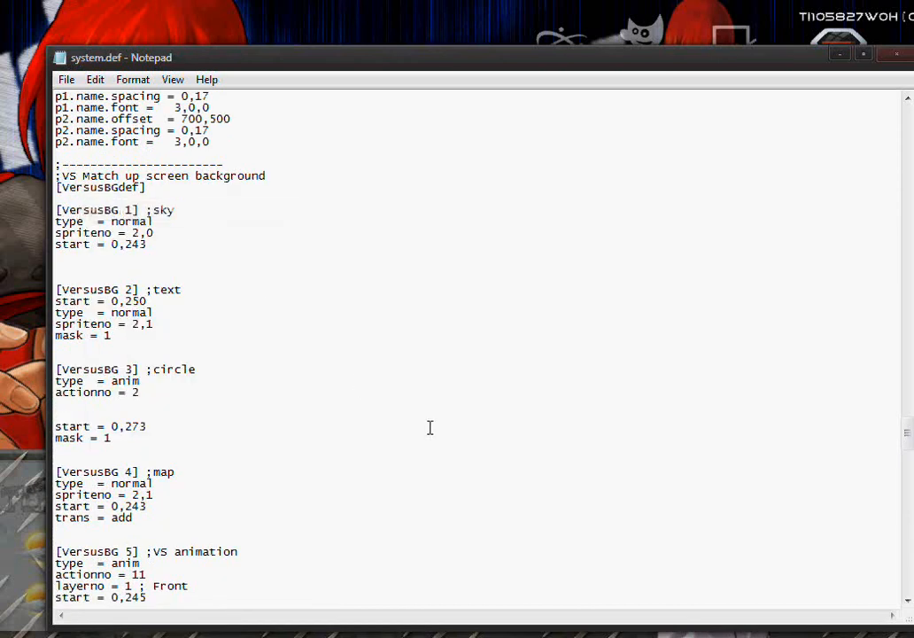
key(BackSpace)
key(BackSpace)
Step: Renumber the techbackground animation header to Begin Action 6 and set the actionno of [VersusBG 3] circle to 6
scroll(430, 428, down, 4)
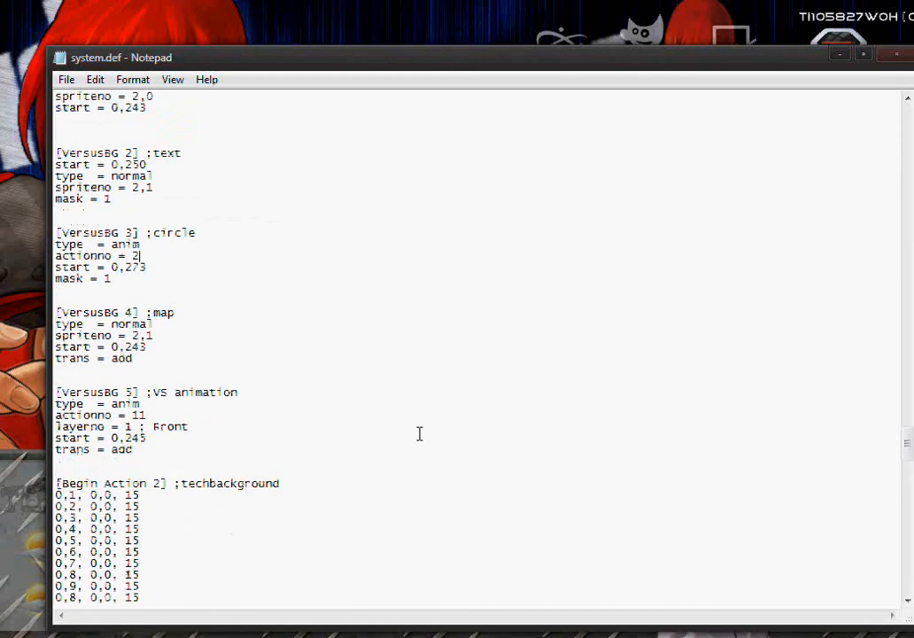
scroll(419, 435, up, 2)
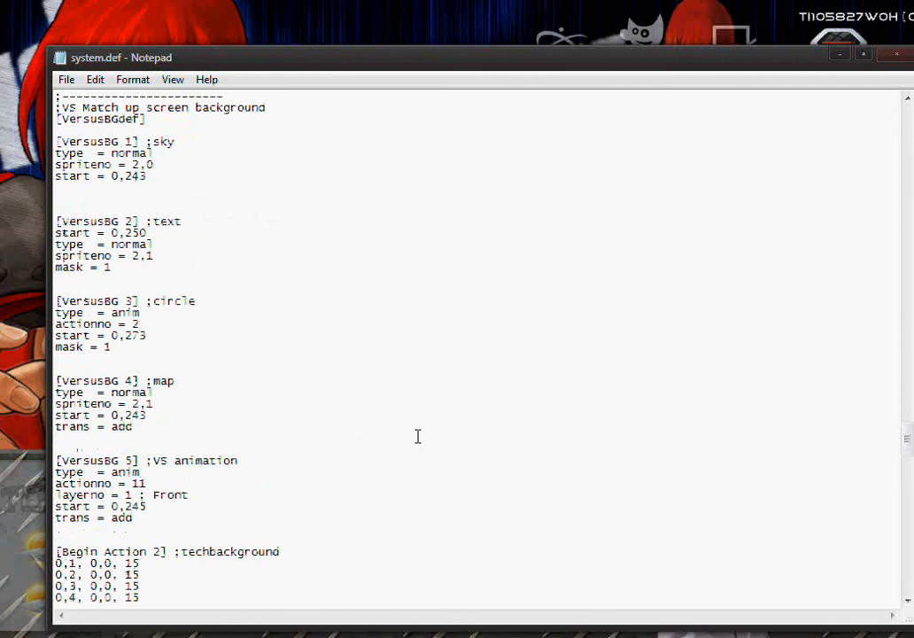
click(163, 555)
key(BackSpace)
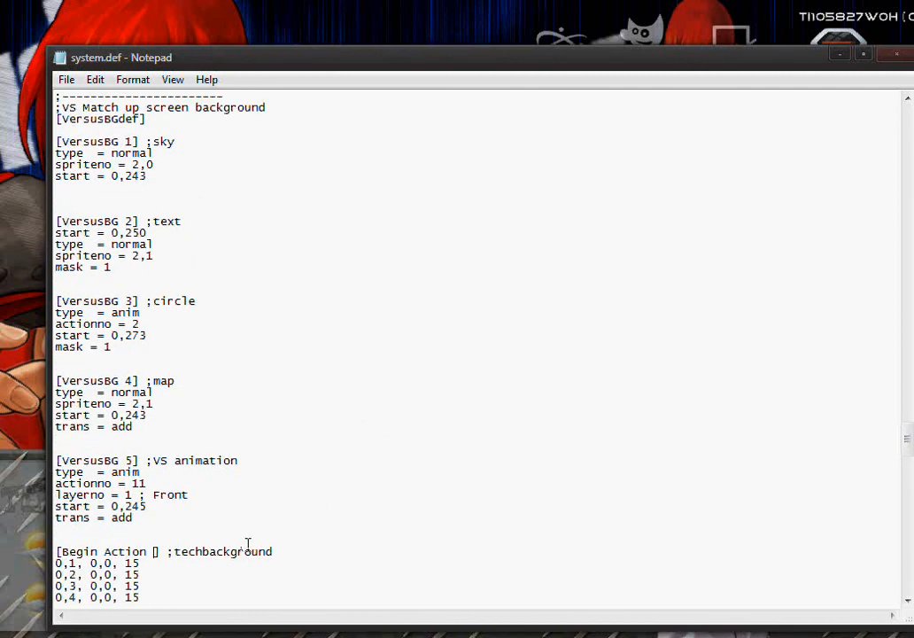
text(6)
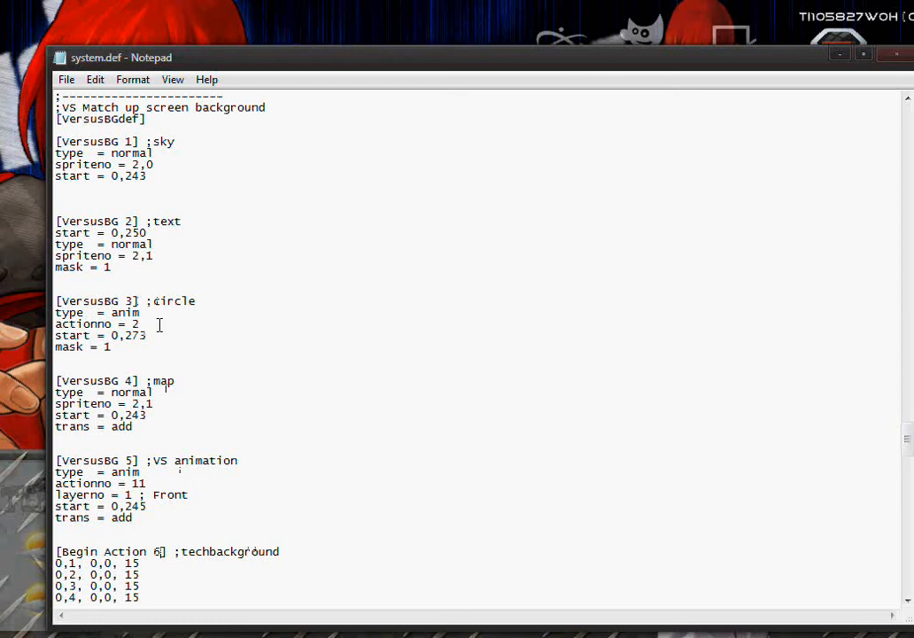
drag(135, 325, 255, 324)
text(6)
Step: Rewrite the Begin Action 6 frames as sprites 2,4 through 2,19 with offset 0,0 and a duration of 5 each
scroll(255, 324, down, 2)
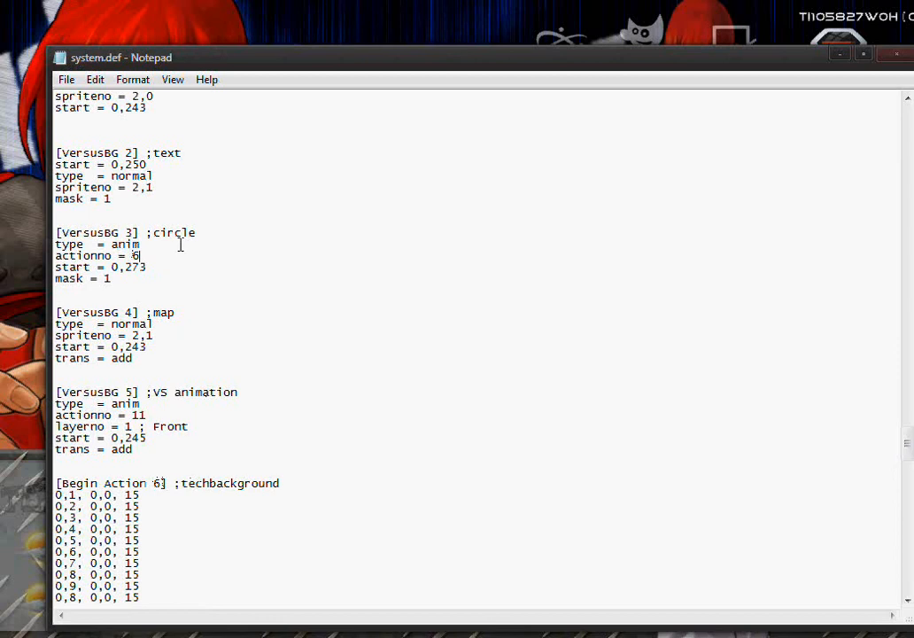
scroll(264, 306, down, 2)
scroll(264, 306, down, 4)
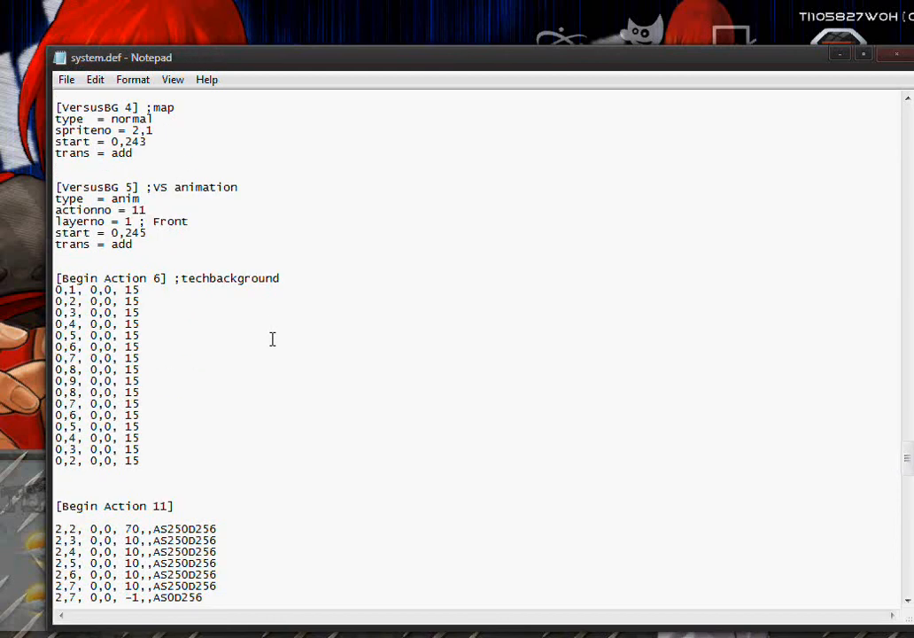
scroll(272, 339, up, 1)
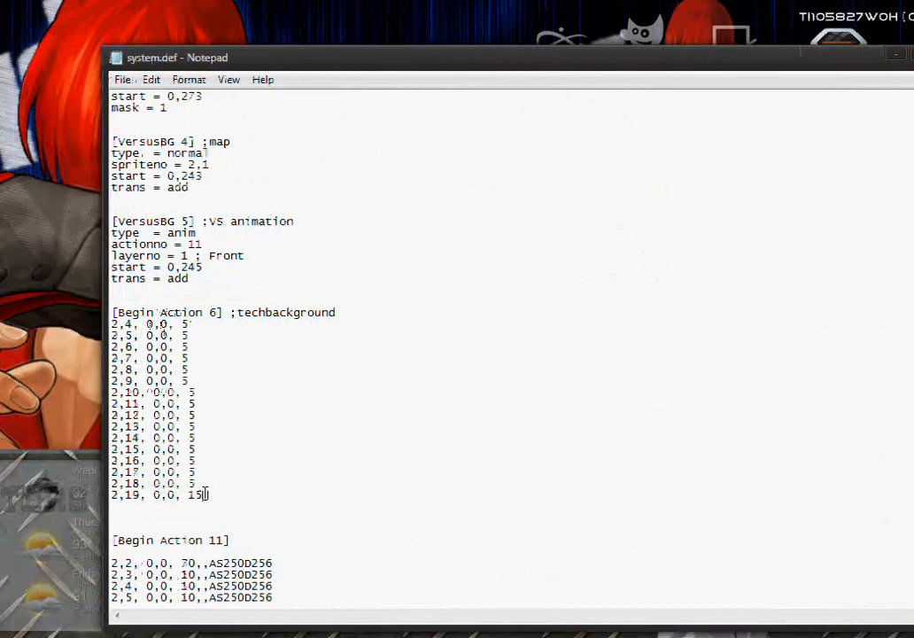
key(BackSpace)
key(BackSpace)
text(5)
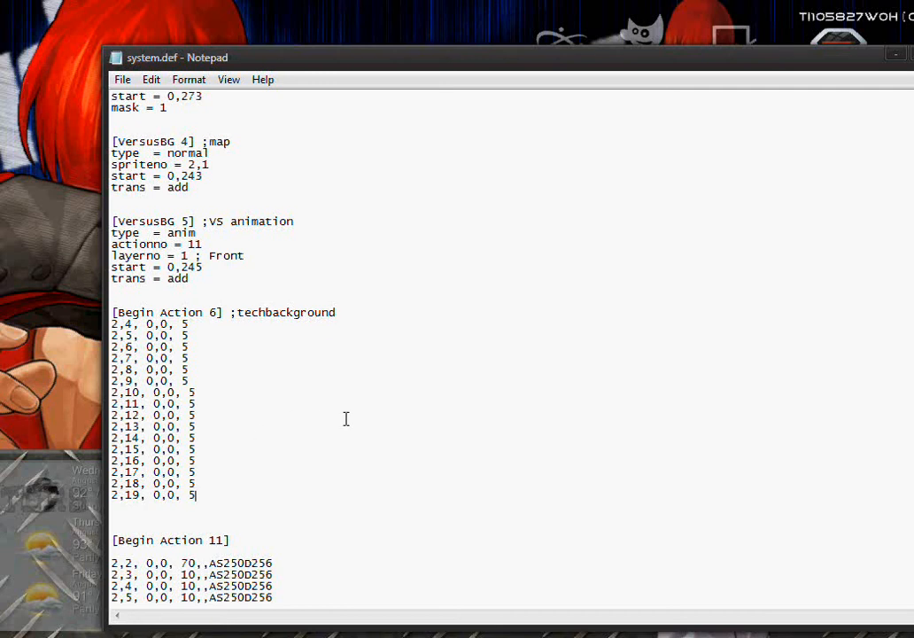
Step: Review the Begin Action 6 and Begin Action 11 frame lists and the VersusBG definitions above them
scroll(348, 419, down, 2)
scroll(347, 419, down, 2)
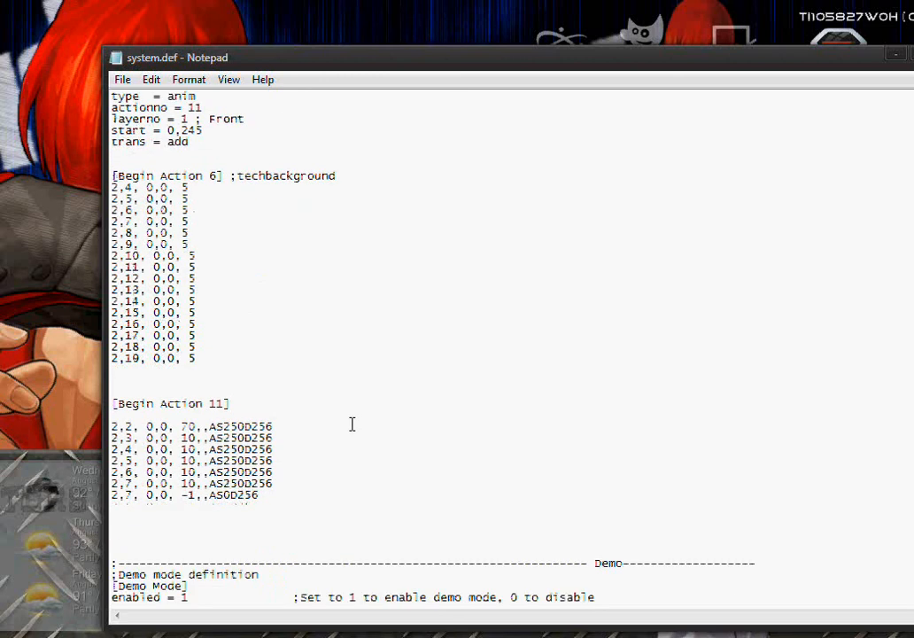
scroll(350, 430, up, 3)
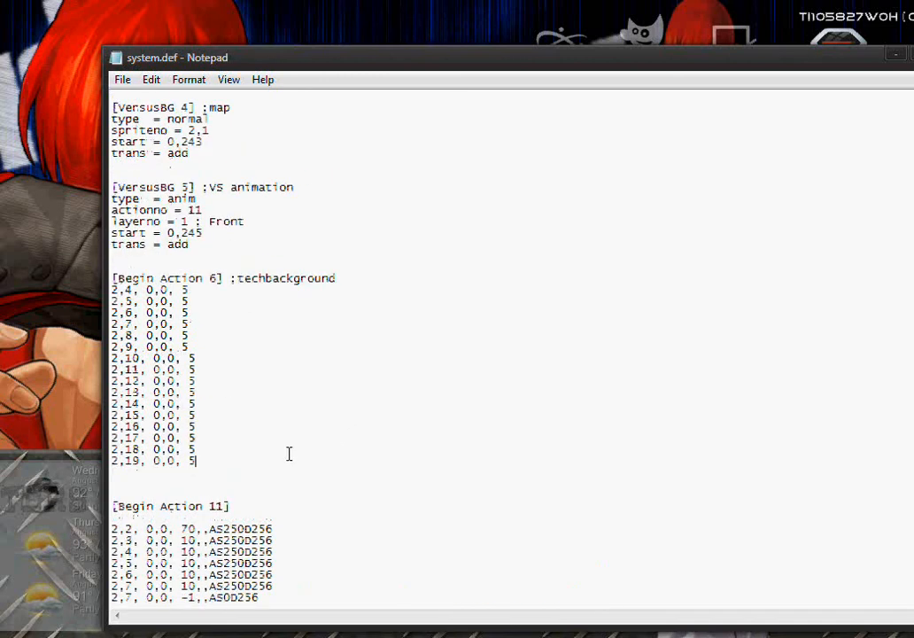
scroll(292, 545, down, 2)
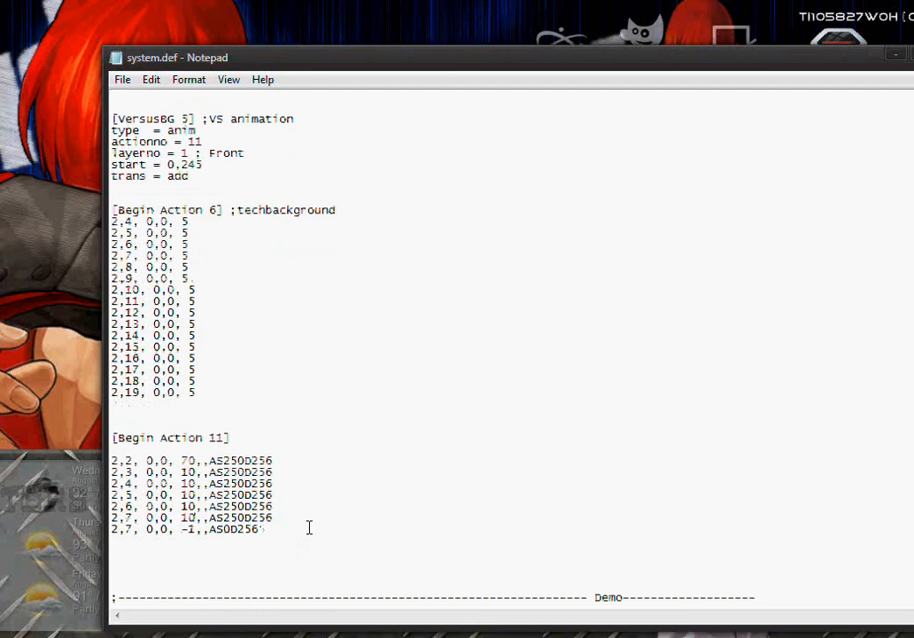
scroll(310, 528, up, 2)
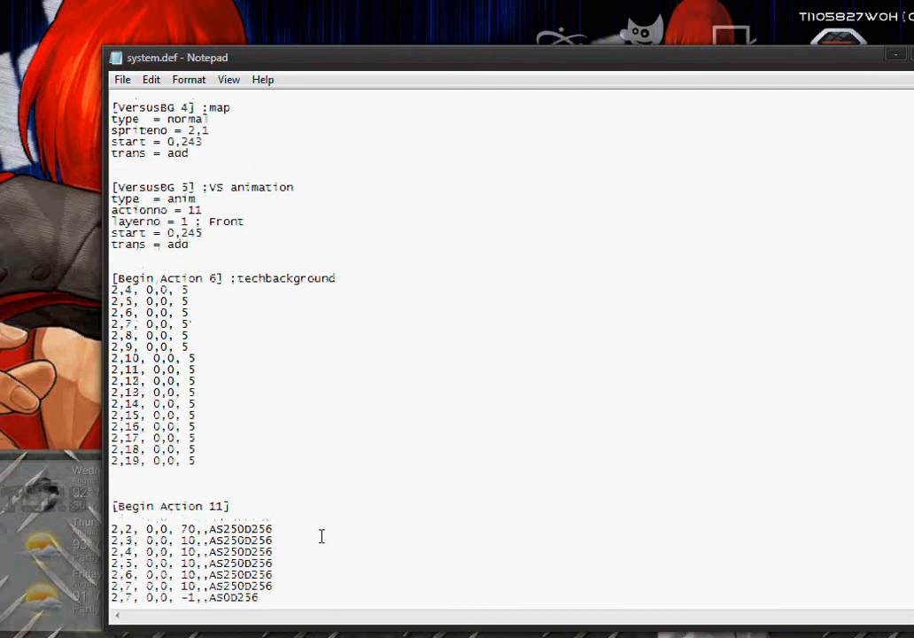
scroll(321, 536, down, 2)
scroll(322, 536, up, 2)
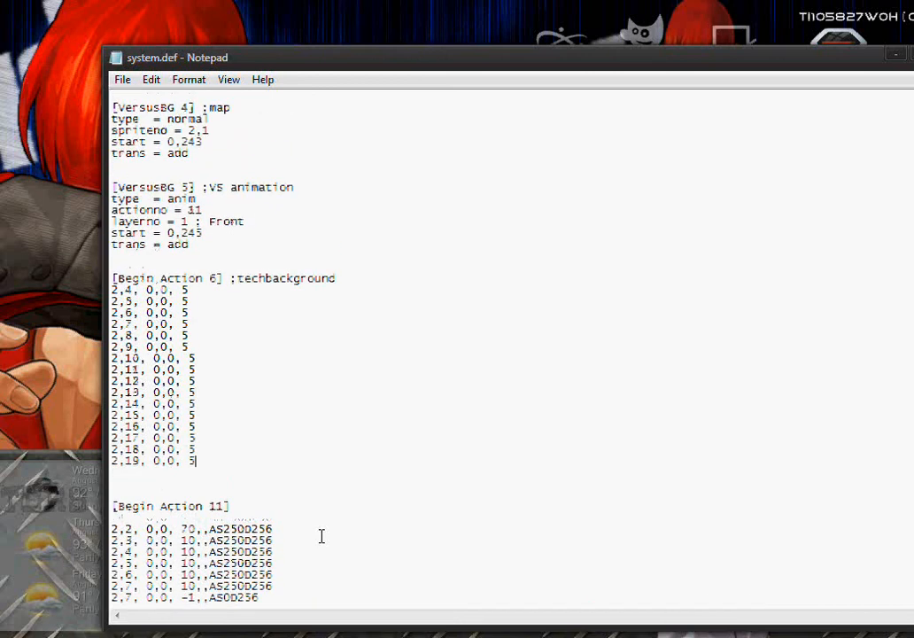
scroll(321, 536, up, 2)
scroll(321, 536, up, 6)
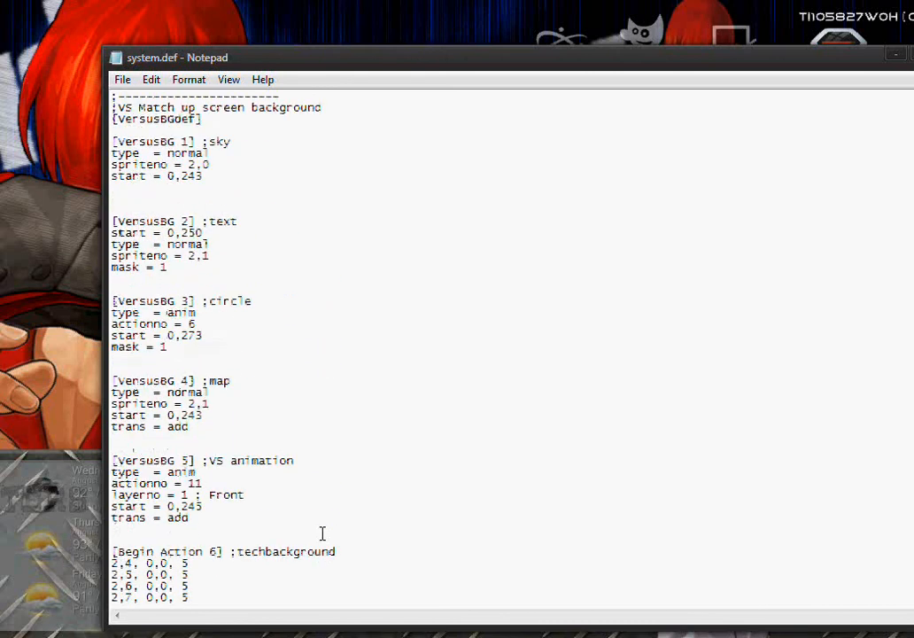
scroll(322, 534, up, 1)
scroll(322, 534, up, 3)
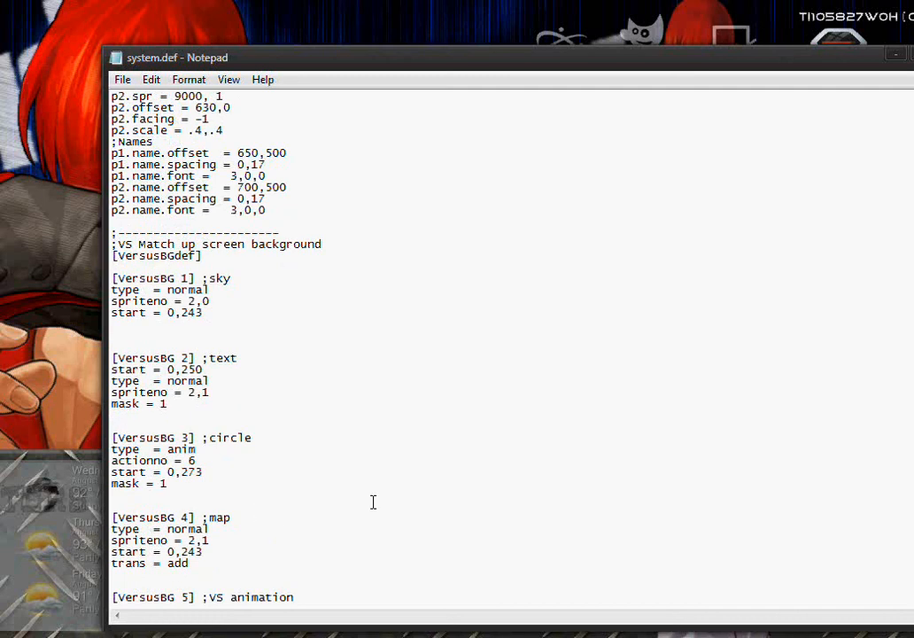
Step: Switch to the sprite editor, view sprites 2,2 and 2,3, and return to system.def
click(567, 636)
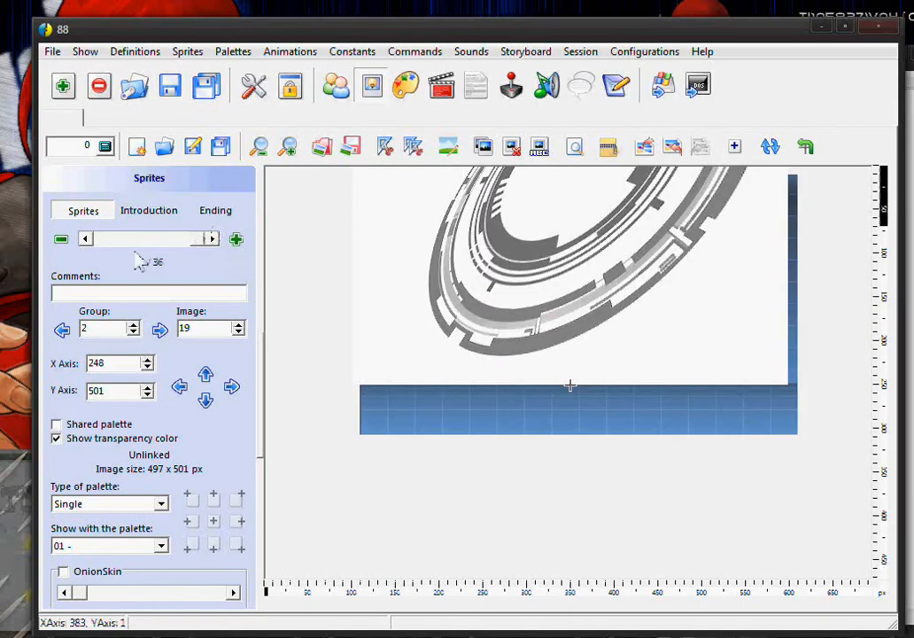
drag(84, 241, 84, 241)
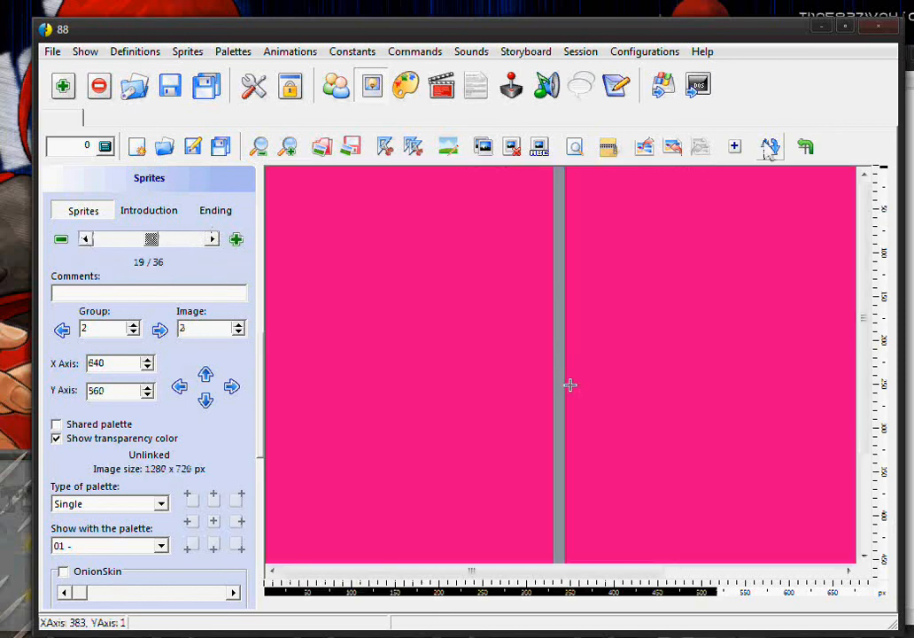
click(213, 239)
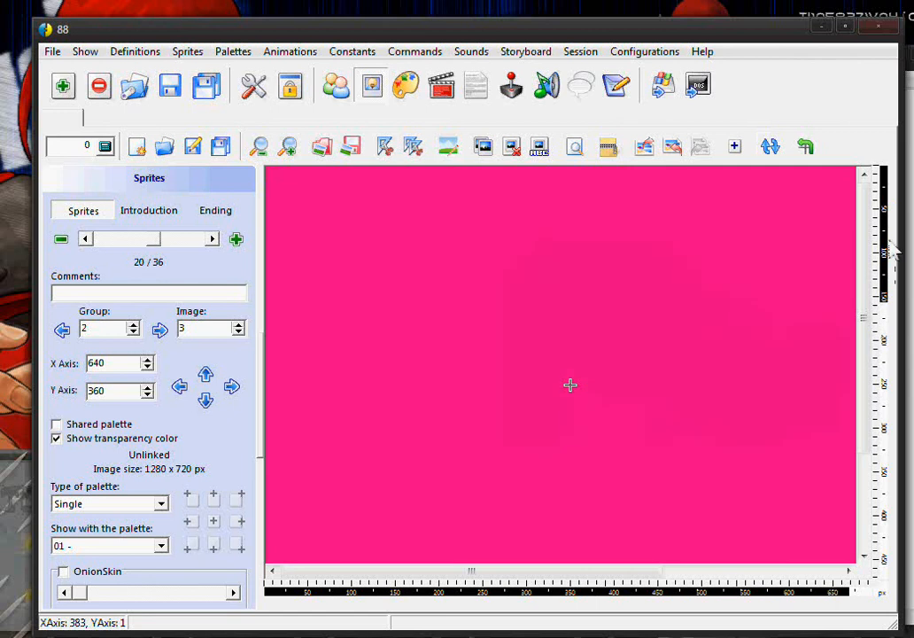
drag(866, 261, 855, 433)
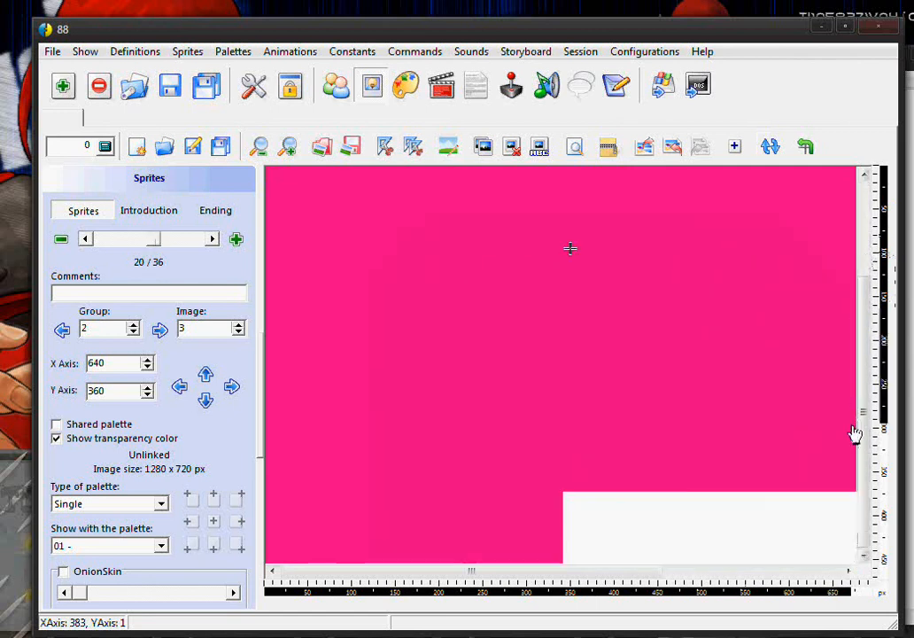
click(822, 27)
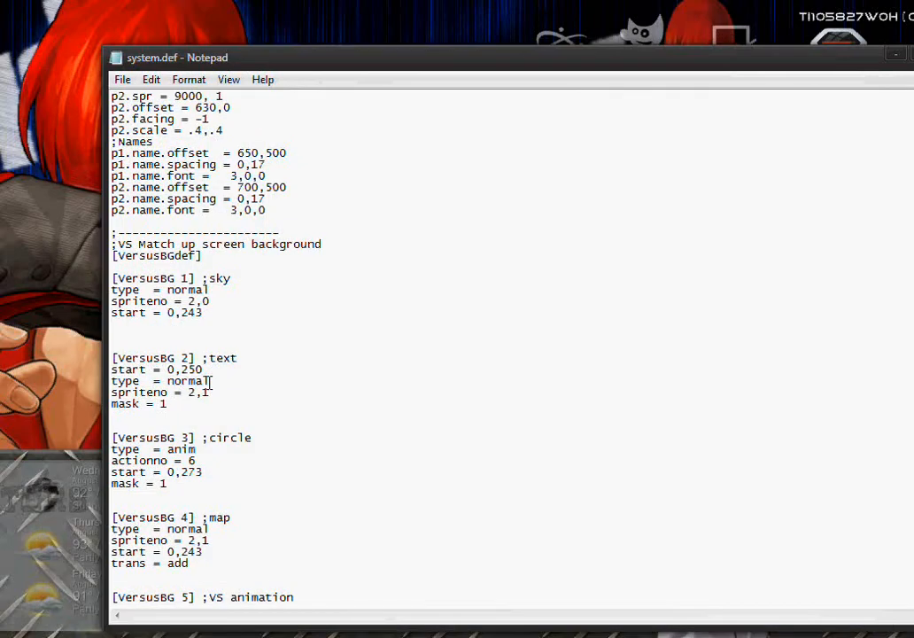
Step: Change the comment of [VersusBG 4] to whiteout
scroll(256, 365, down, 2)
click(227, 452)
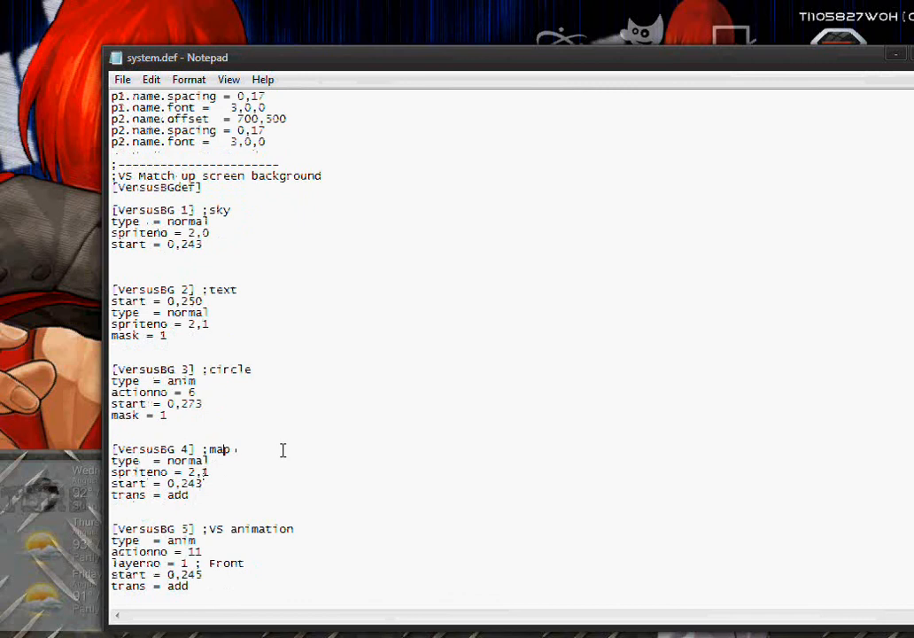
click(234, 457)
key(BackSpace)
key(BackSpace)
text(whiteout)
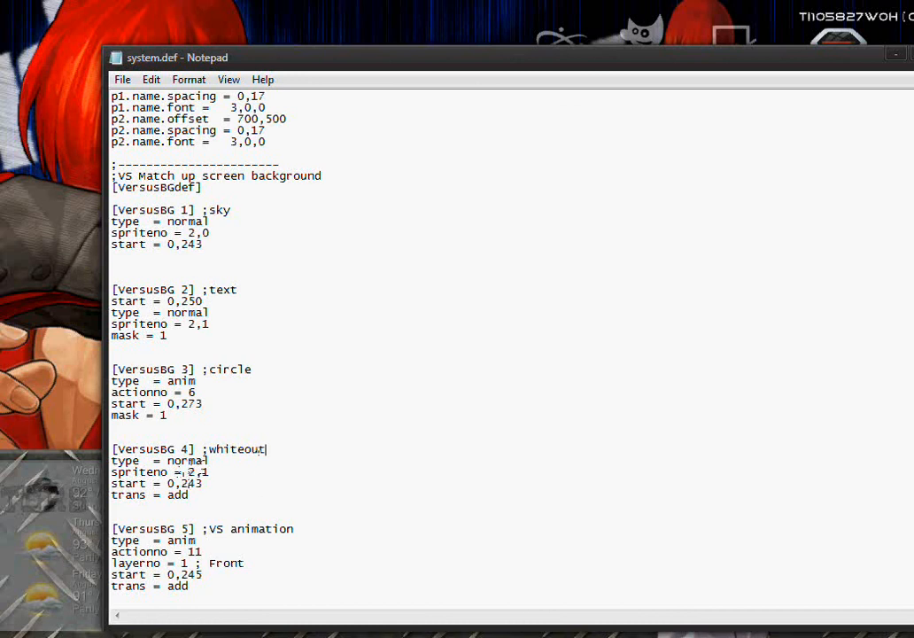
Step: Set the spriteno of [VersusBG 4] to 2,3 and check that sprite in the sprite editor
click(267, 475)
key(BackSpace)
text(3)
click(652, 636)
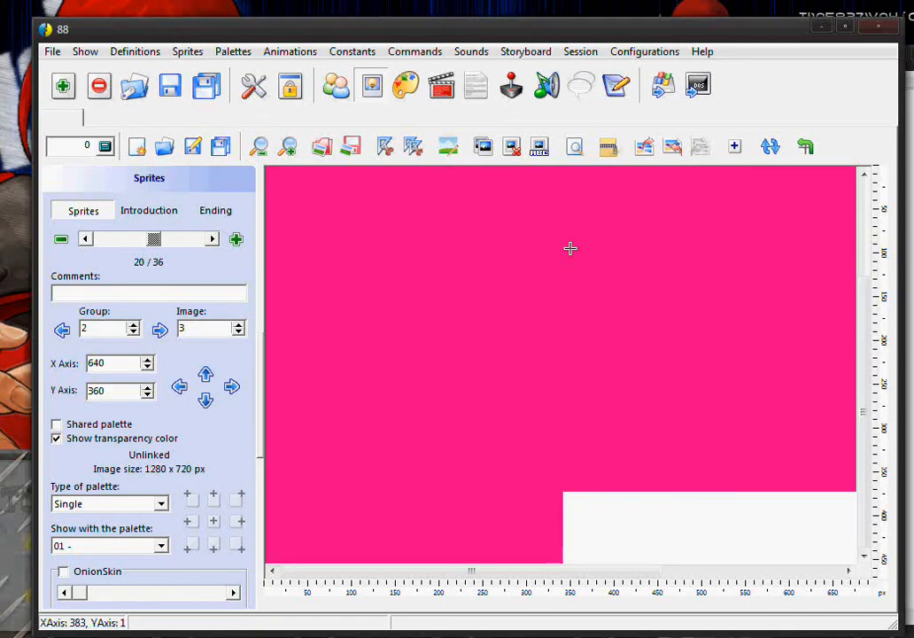
click(651, 636)
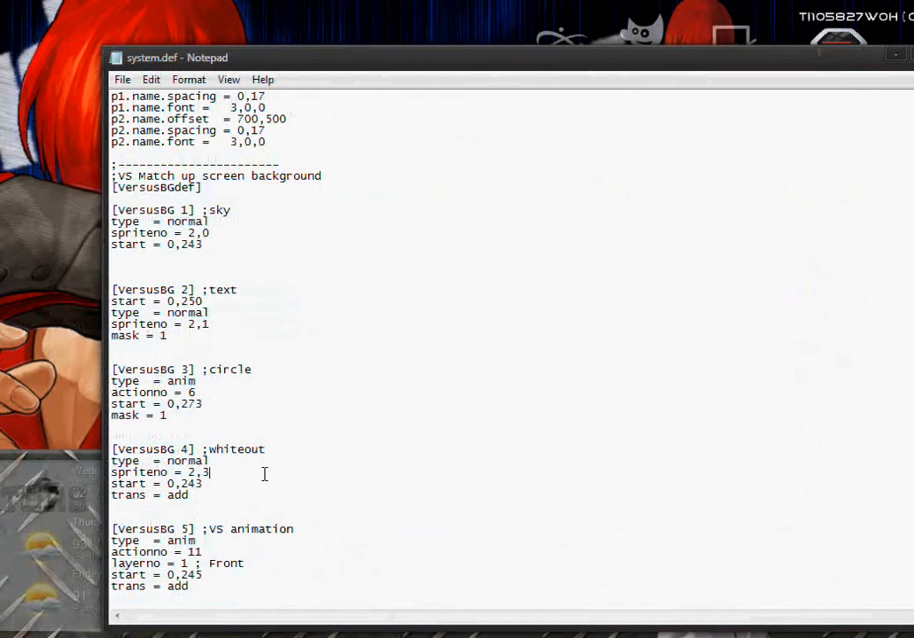
Step: Set the trans value of the [VersusBG 4] whiteout definition to A1
scroll(239, 460, down, 1)
scroll(221, 448, down, 1)
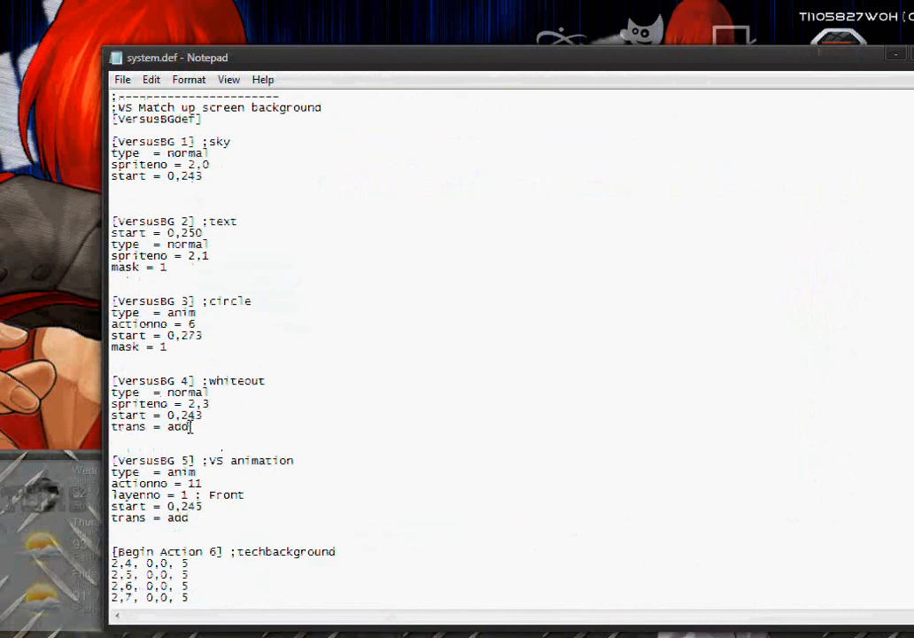
click(190, 427)
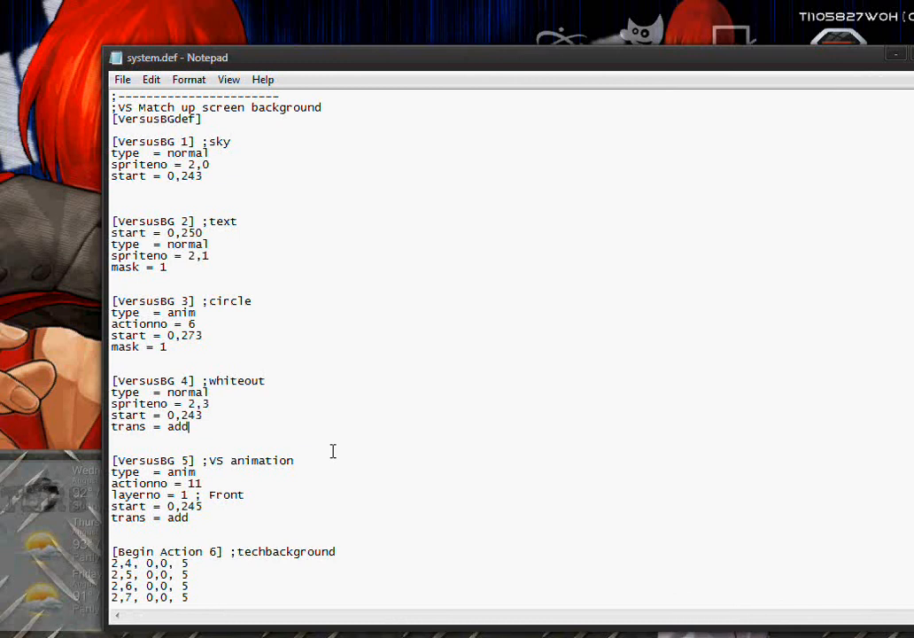
key(BackSpace)
key(BackSpace)
key(BackSpace)
text(a)
text(l)
key(BackSpace)
text(Al)
Step: Compare the trans values of [VersusBG 4] and [VersusBG 5] with the transparency code on the Begin Action 11 frames
mouse_move(184, 428)
mouse_down()
mouse_move(112, 430)
mouse_move(167, 429)
mouse_up()
drag(190, 518, 169, 522)
scroll(313, 466, down, 4)
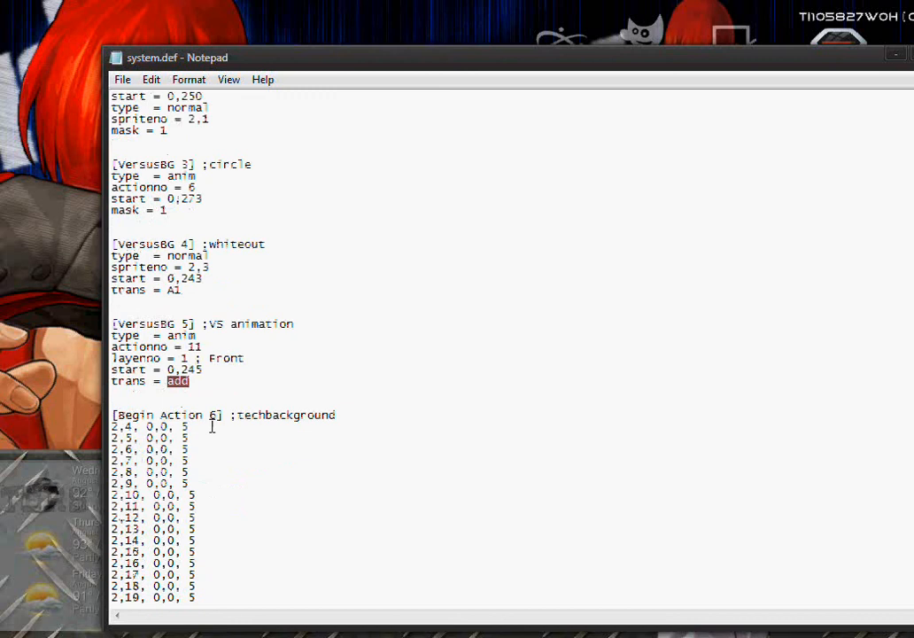
scroll(212, 426, down, 9)
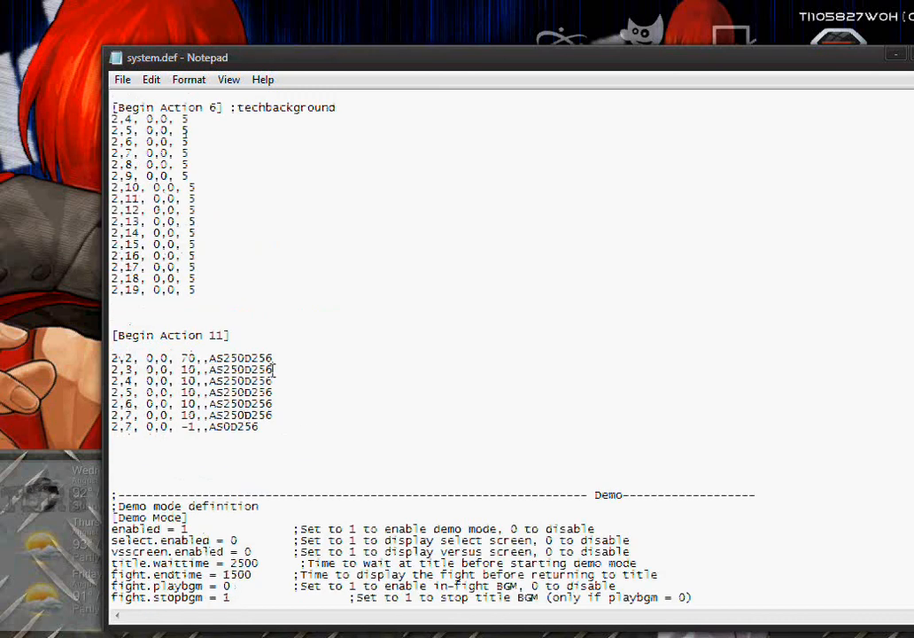
drag(274, 369, 208, 370)
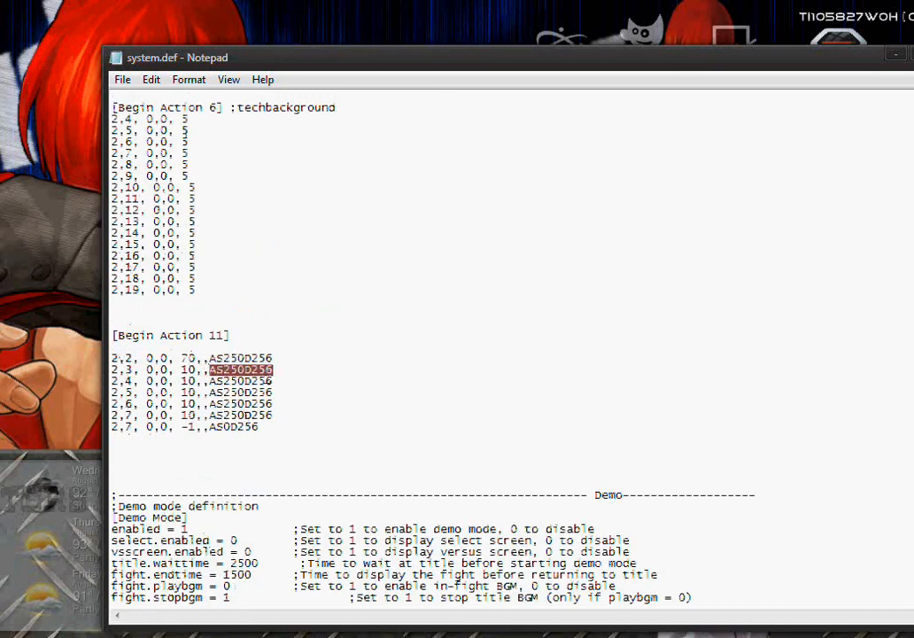
scroll(294, 370, up, 10)
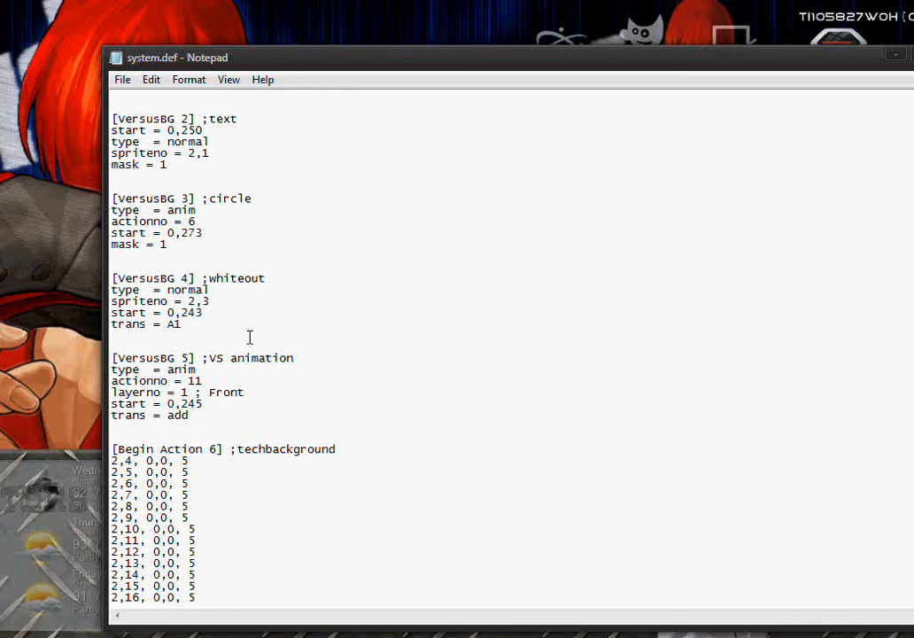
Step: Replace the VS animation comment of [VersusBG 5] with lines
scroll(249, 336, down, 1)
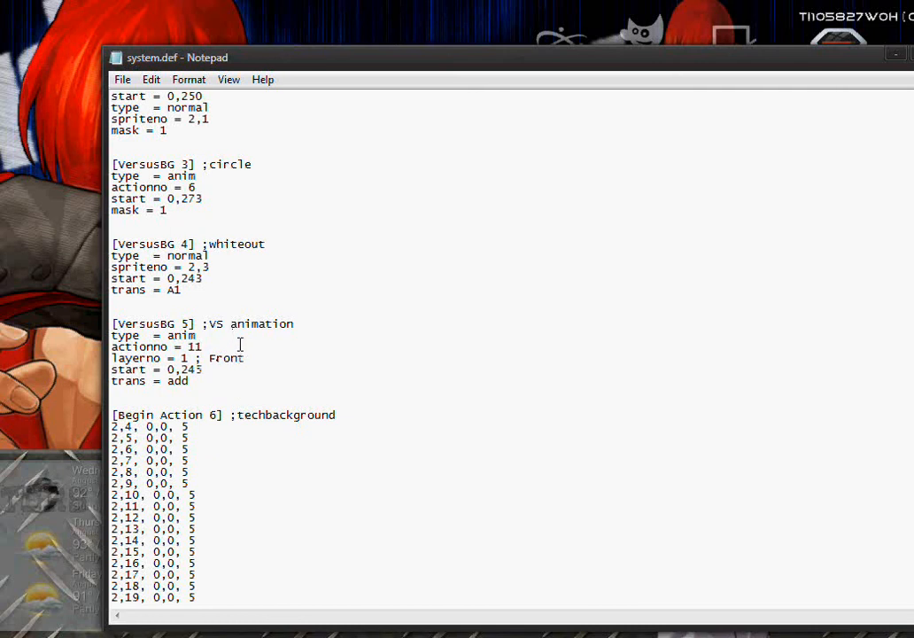
scroll(311, 345, up, 1)
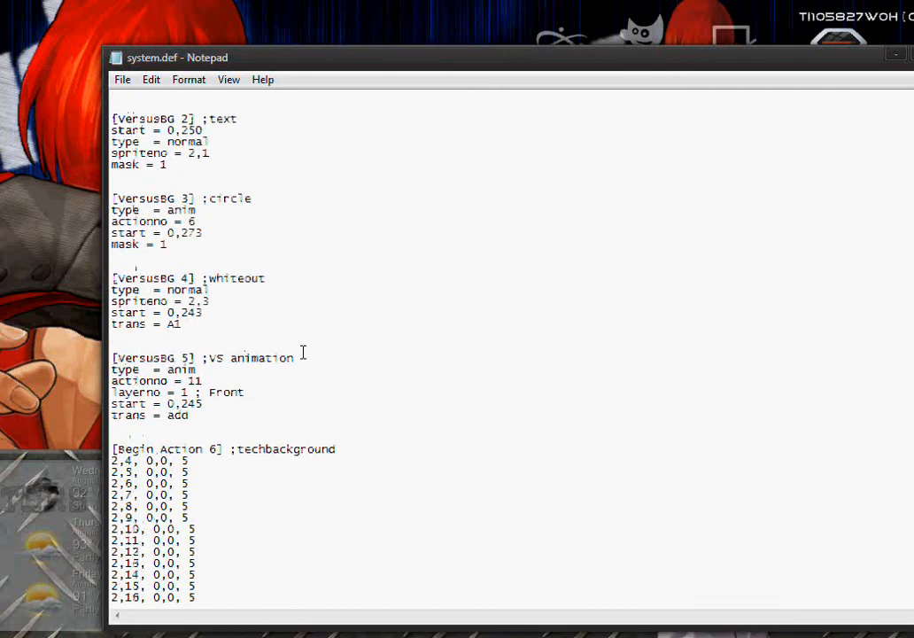
click(295, 358)
key(BackSpace)
key(BackSpace)
key(BackSpace)
key(BackSpace)
key(BackSpace)
key(BackSpace)
key(BackSpace)
key(BackSpace)
key(BackSpace)
key(BackSpace)
key(BackSpace)
key(BackSpace)
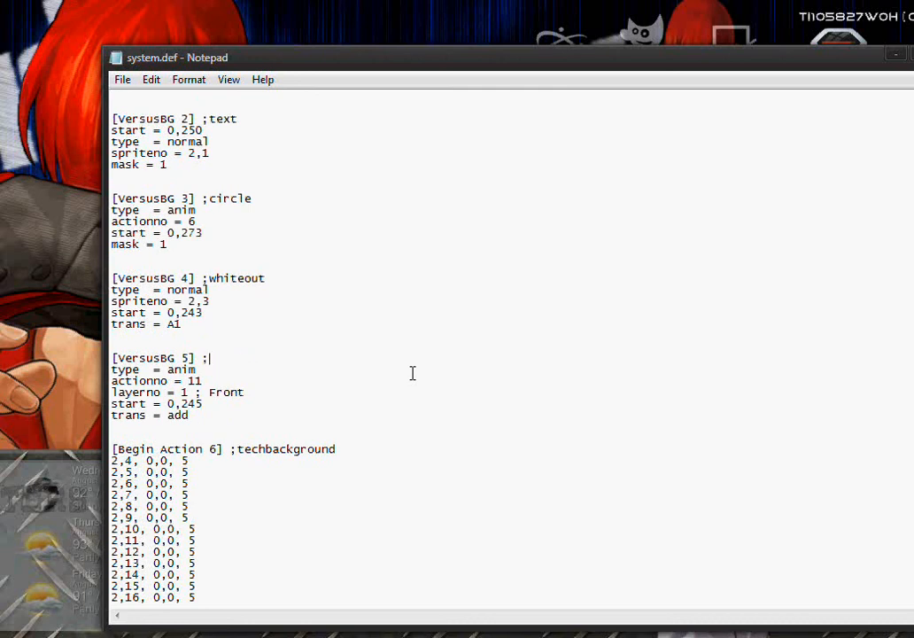
text(lines)
Step: Set the type of [VersusBG 5] lines to normal
click(206, 366)
key(BackSpace)
key(BackSpace)
key(BackSpace)
key(BackSpace)
text(normal)
key(BackSpace)
key(BackSpace)
key(BackSpace)
text(mal)
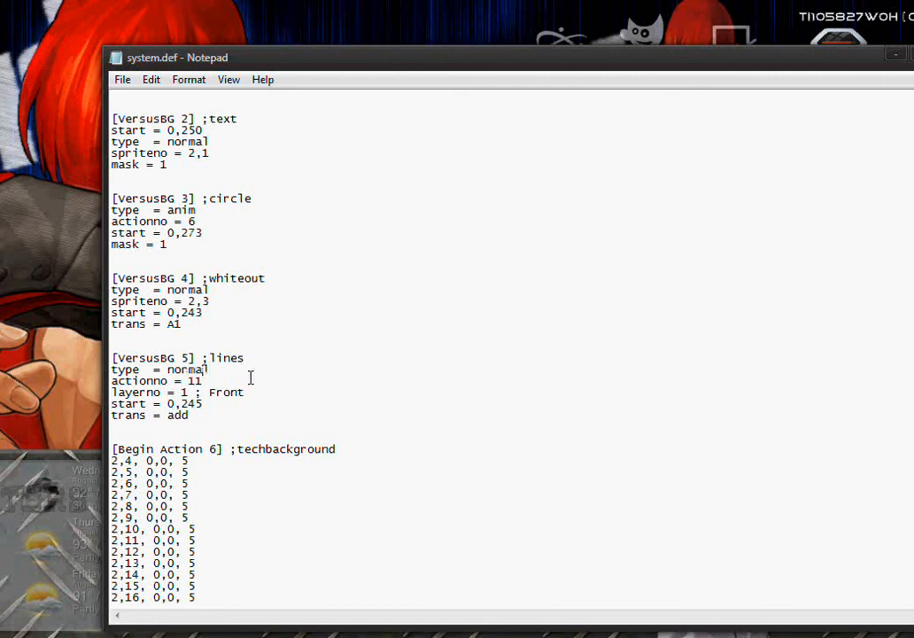
Step: Replace the actionno entry of the [VersusBG 5] lines definition with spriteno = 2,4
click(231, 381)
click(152, 381)
key(BackSpace)
key(BackSpace)
key(BackSpace)
key(BackSpace)
key(BackSpace)
key(BackSpace)
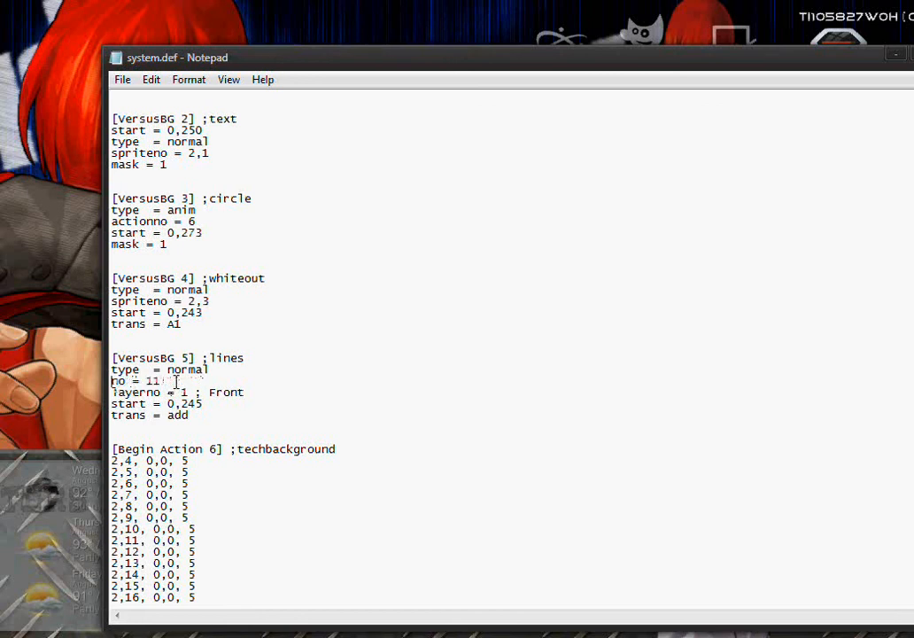
text(sprite)
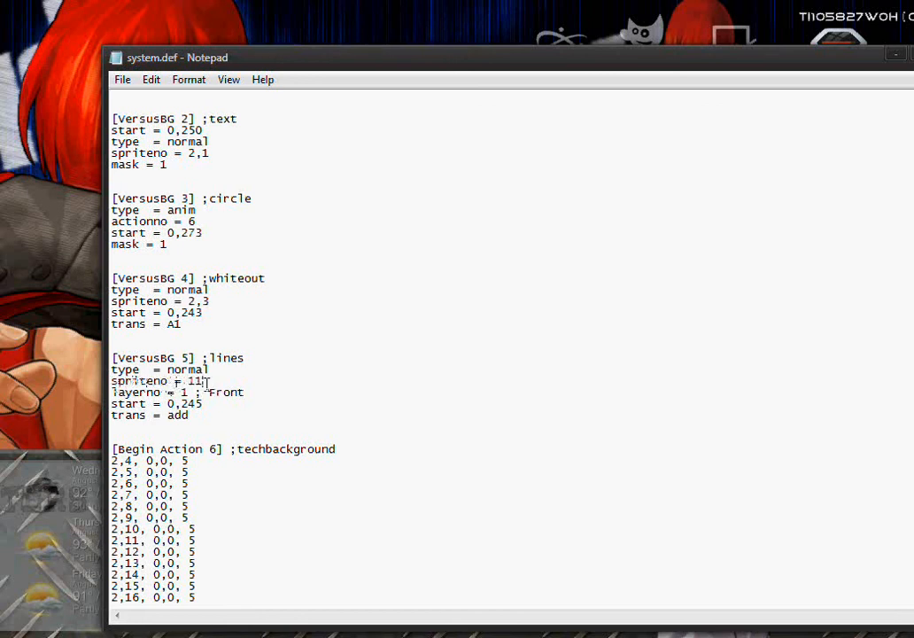
key(BackSpace)
key(BackSpace)
text(2,4)
Step: Check the lines sprite's group and image numbers in the sprite editor, and set the [VersusBG 5] spriteno in system.def to 2,2
key(alt+Tab)
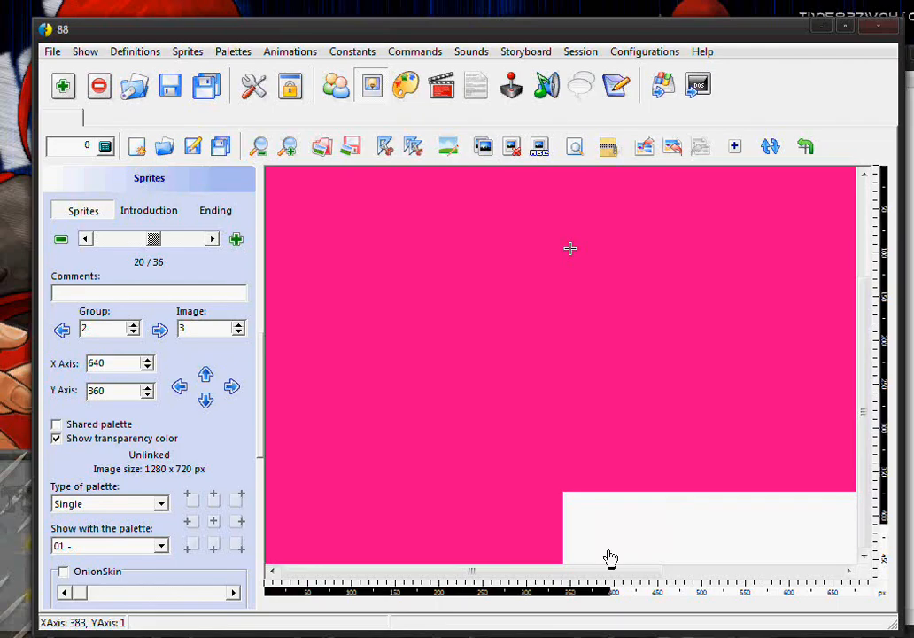
click(211, 239)
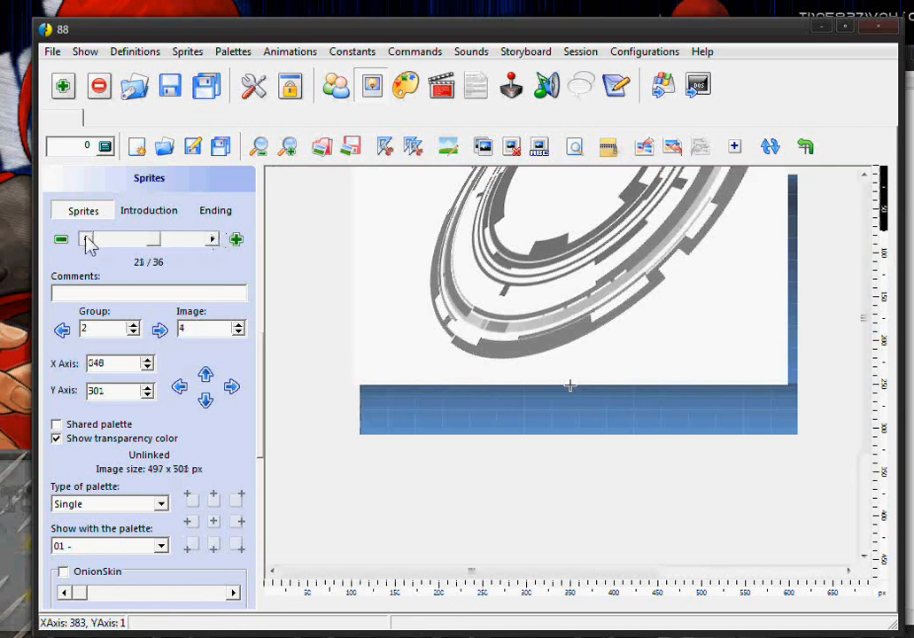
click(86, 239)
click(86, 239)
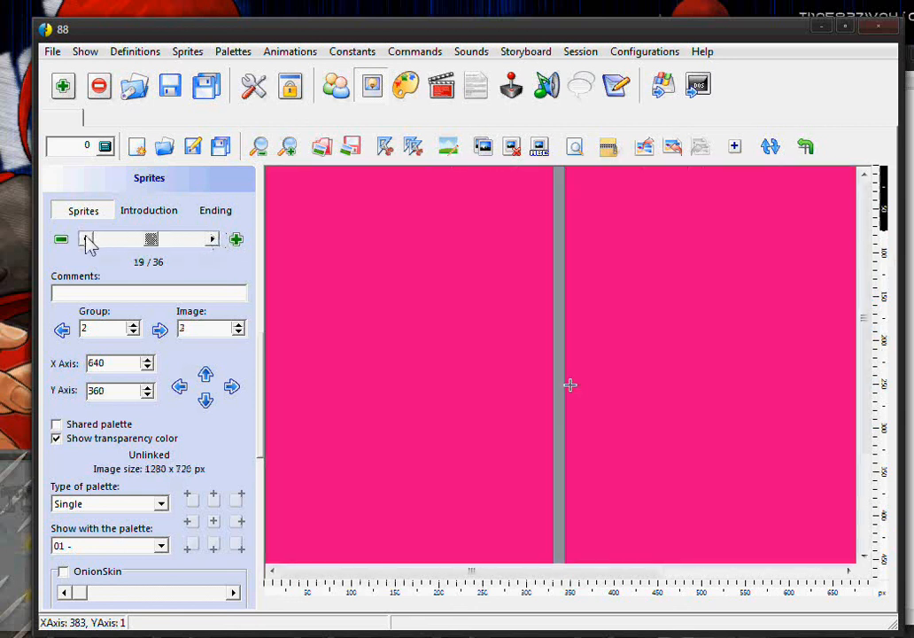
click(822, 28)
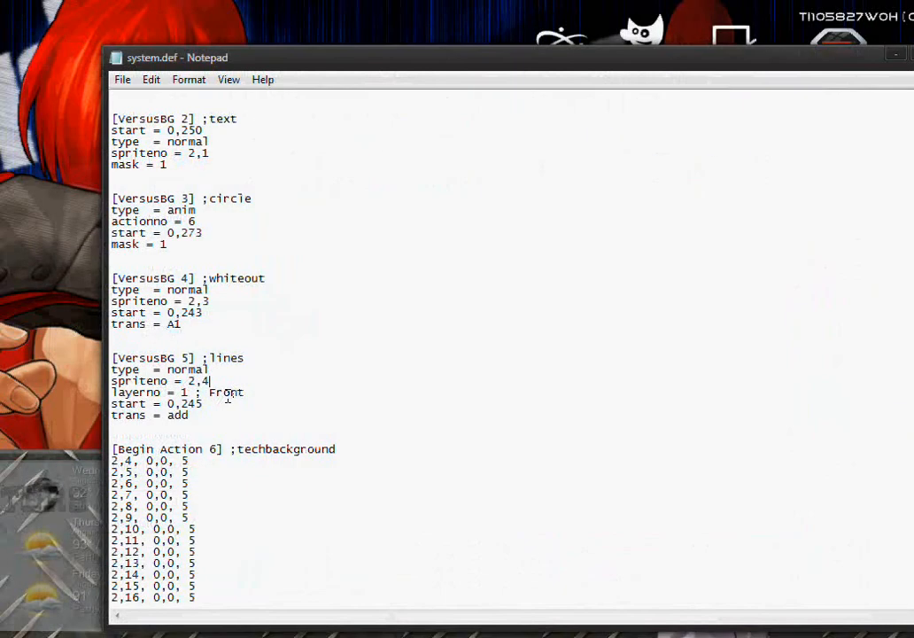
text(2)
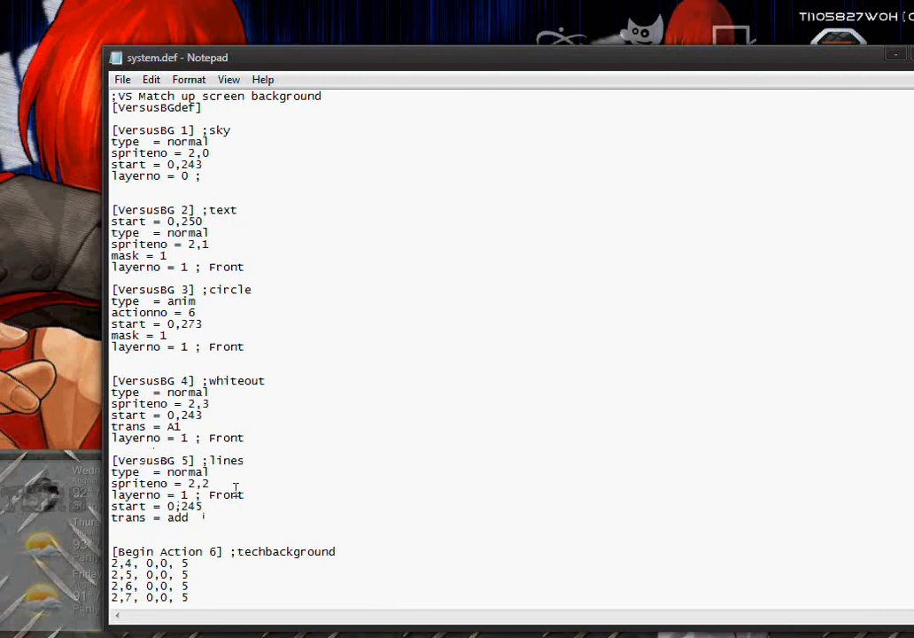
Step: Insert a blank line above the [VersusBG 5] lines definition
click(193, 213)
key(Return)
Step: Replace the techbackground comment of [Begin Action 6] with circle anim
scroll(351, 465, down, 6)
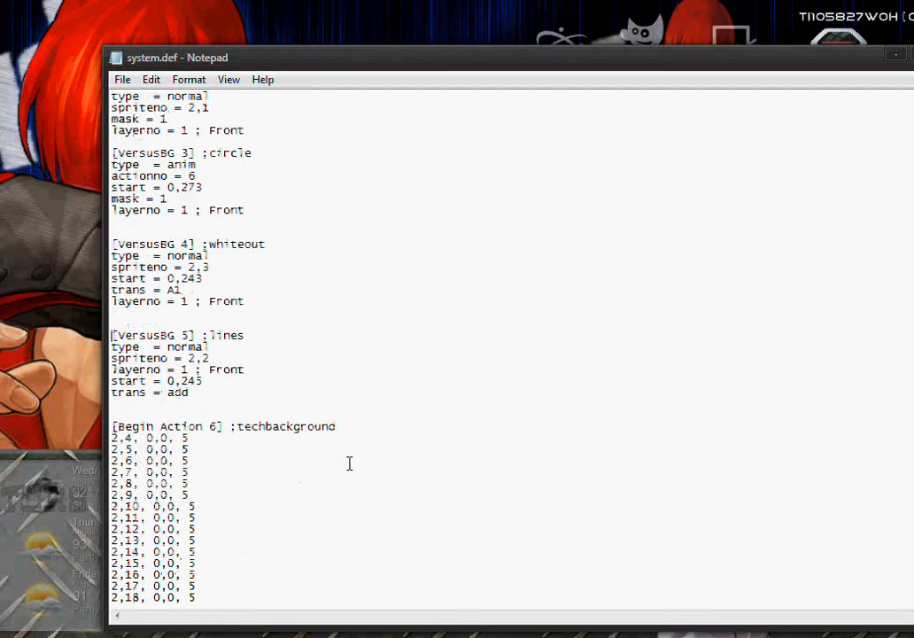
click(340, 357)
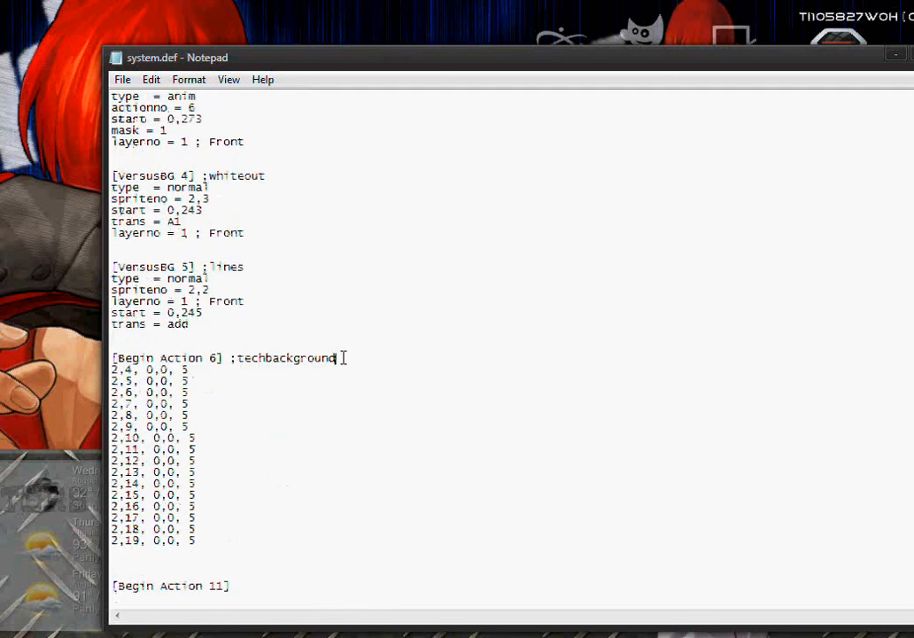
key(BackSpace)
key(BackSpace)
key(BackSpace)
key(BackSpace)
key(BackSpace)
key(BackSpace)
key(BackSpace)
key(BackSpace)
key(BackSpace)
key(BackSpace)
key(BackSpace)
key(BackSpace)
key(BackSpace)
key(BackSpace)
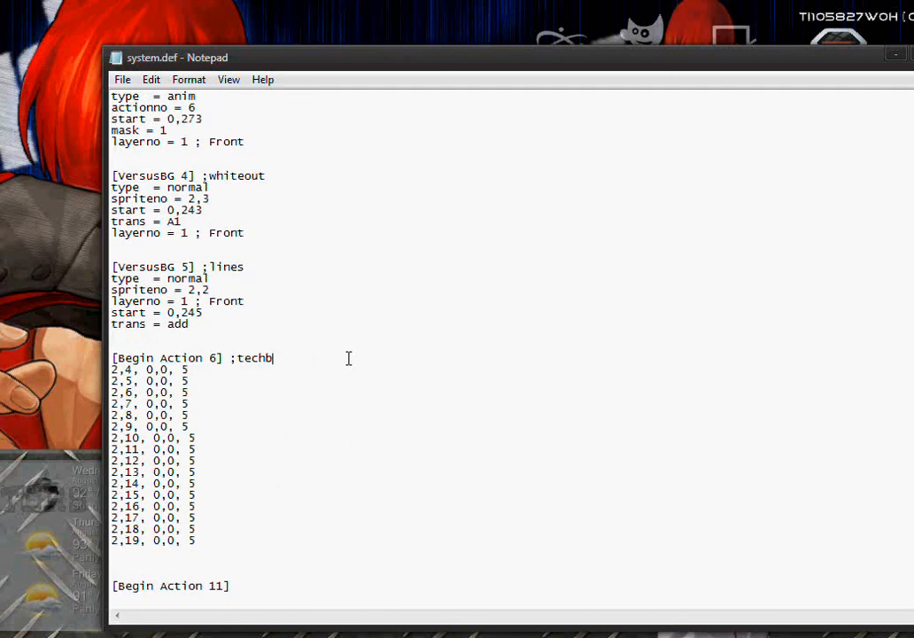
text(circle anim)
Step: Look over the versus definitions and their animation blocks, and save system.def
scroll(361, 368, up, 2)
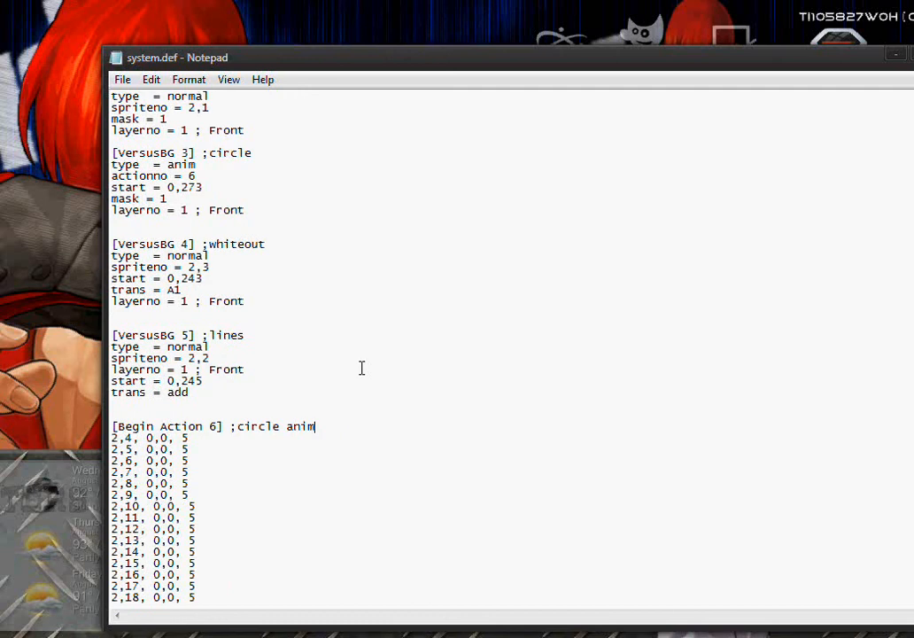
scroll(364, 375, down, 3)
scroll(365, 375, down, 6)
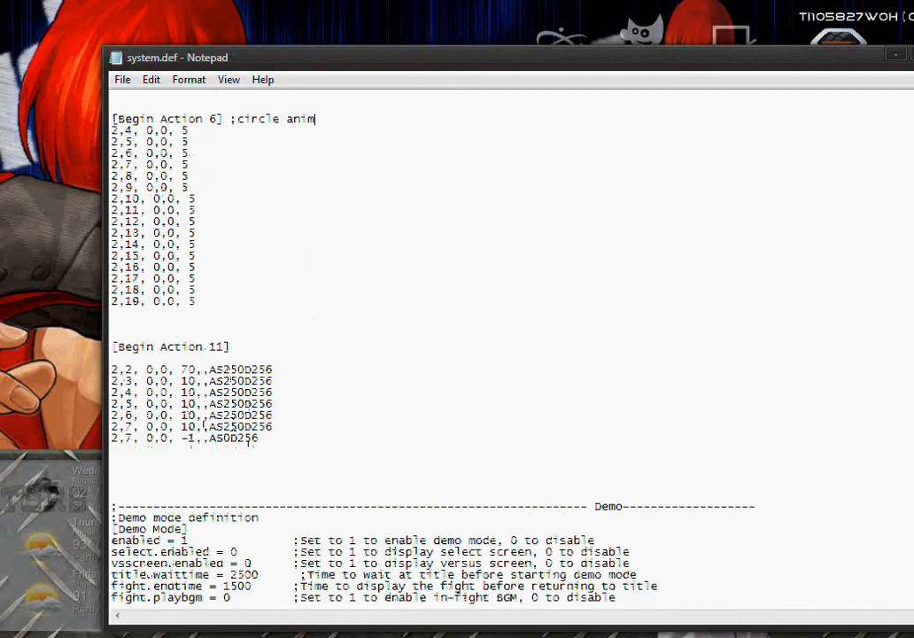
click(123, 80)
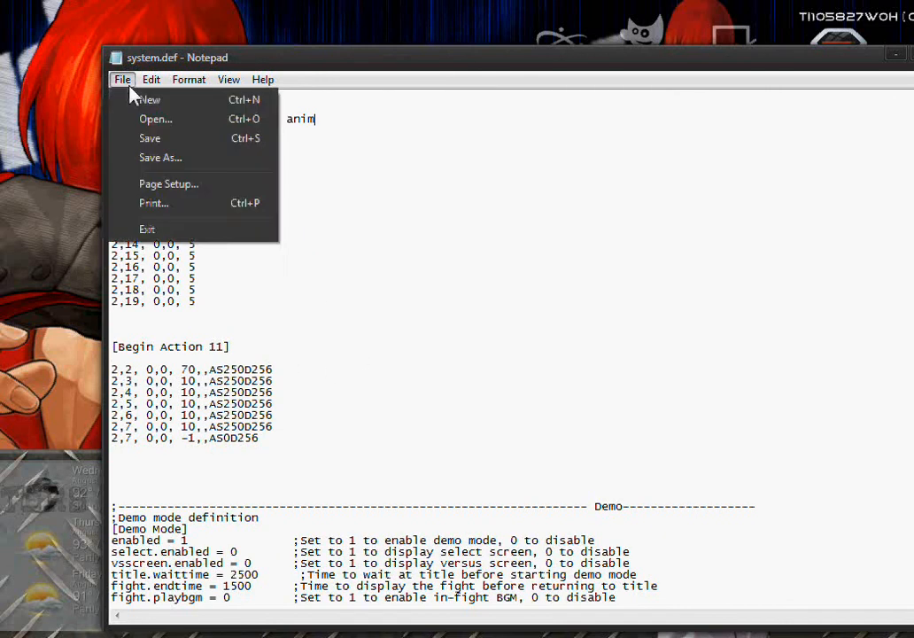
click(154, 140)
Step: Review the system.def sections from the character select background through the versus screen definitions to the demo mode
scroll(416, 385, down, 6)
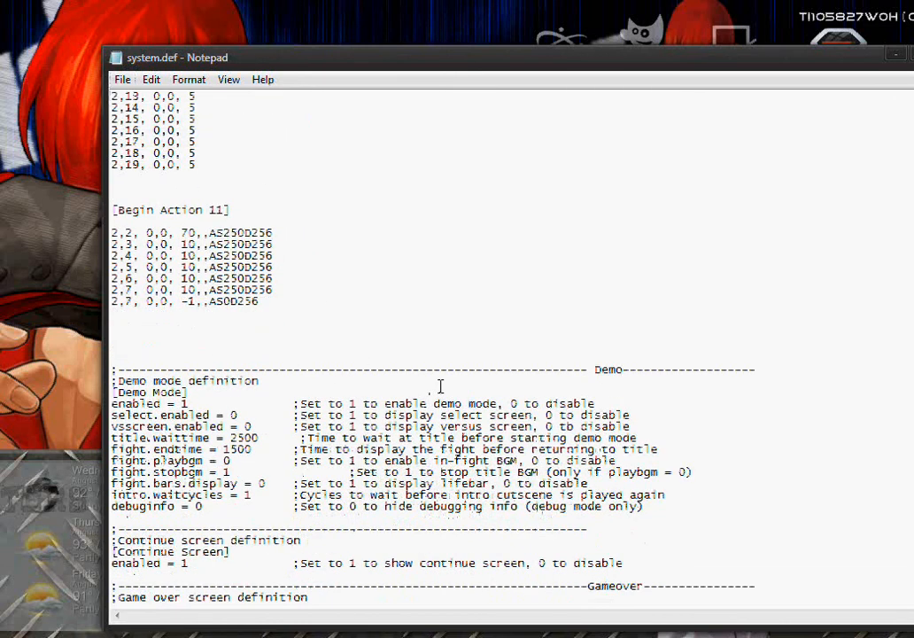
scroll(440, 383, up, 20)
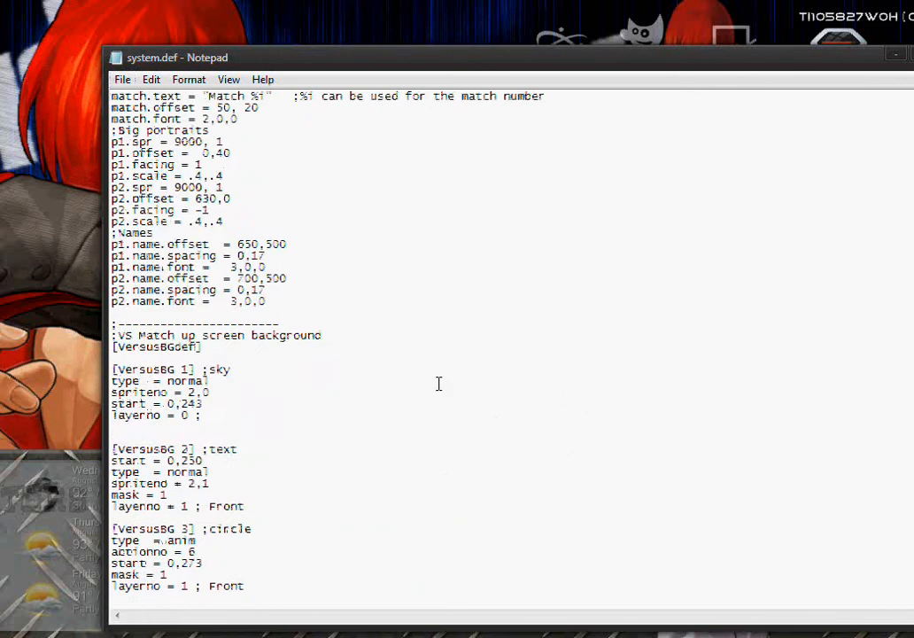
scroll(439, 383, up, 11)
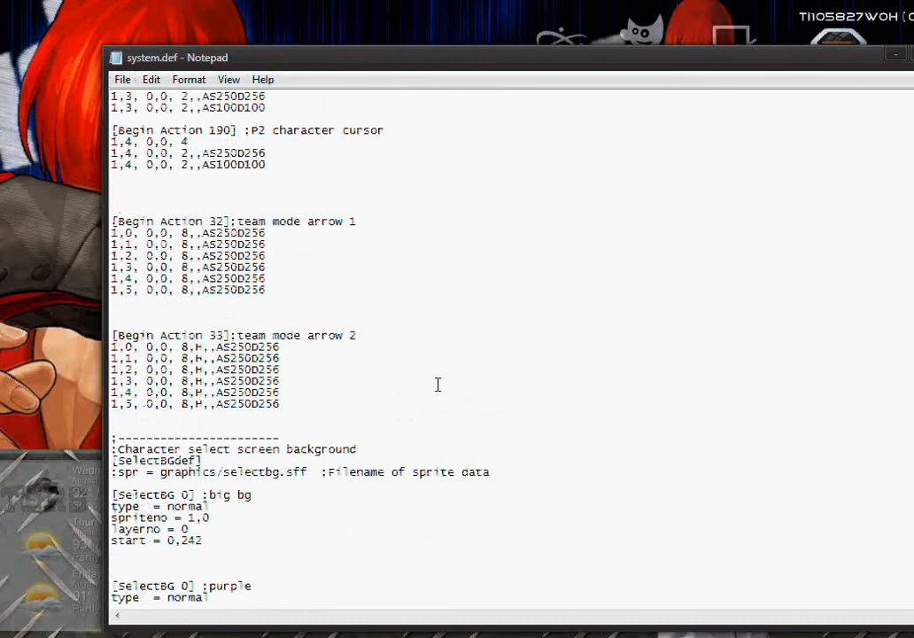
scroll(436, 384, down, 20)
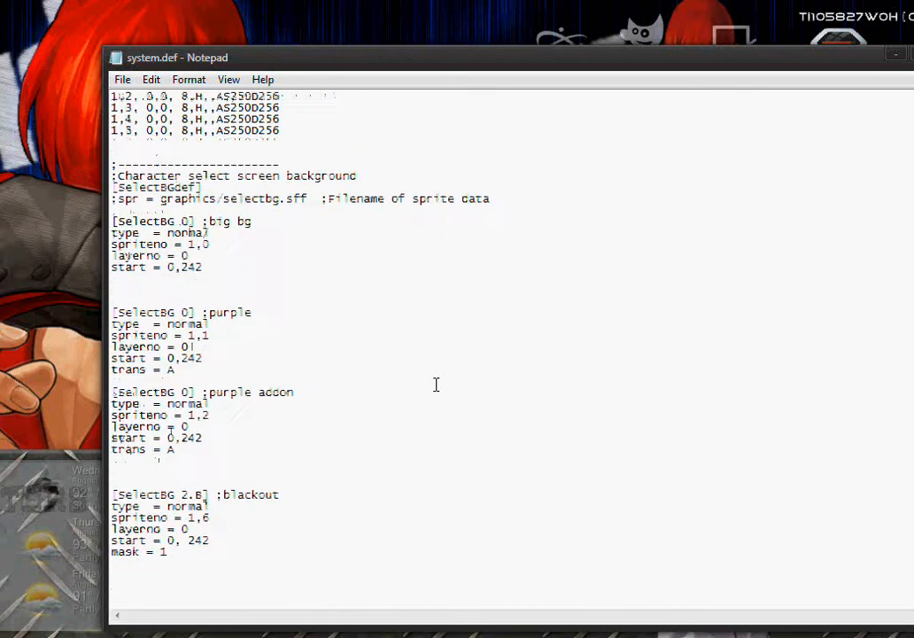
scroll(438, 383, down, 15)
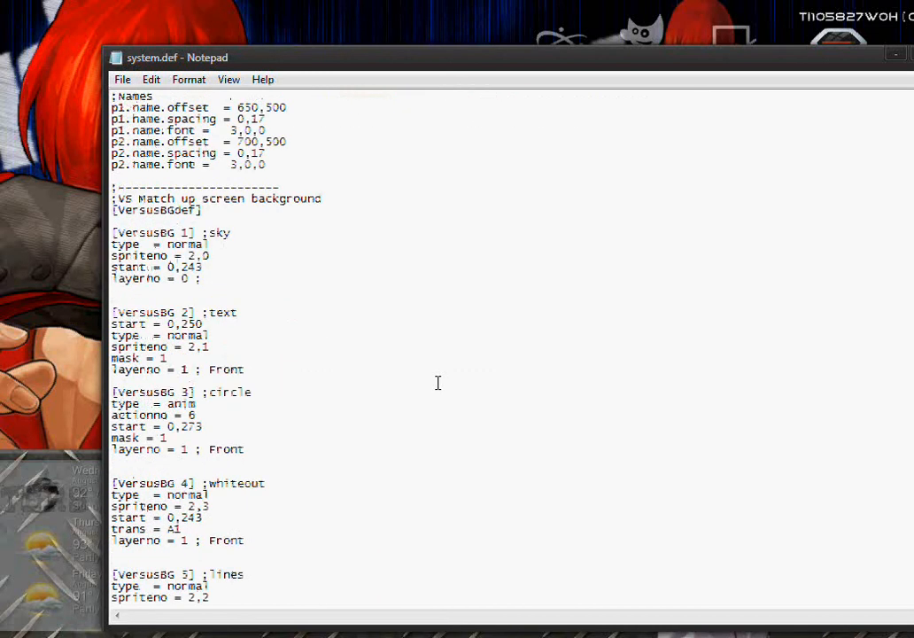
scroll(439, 382, down, 6)
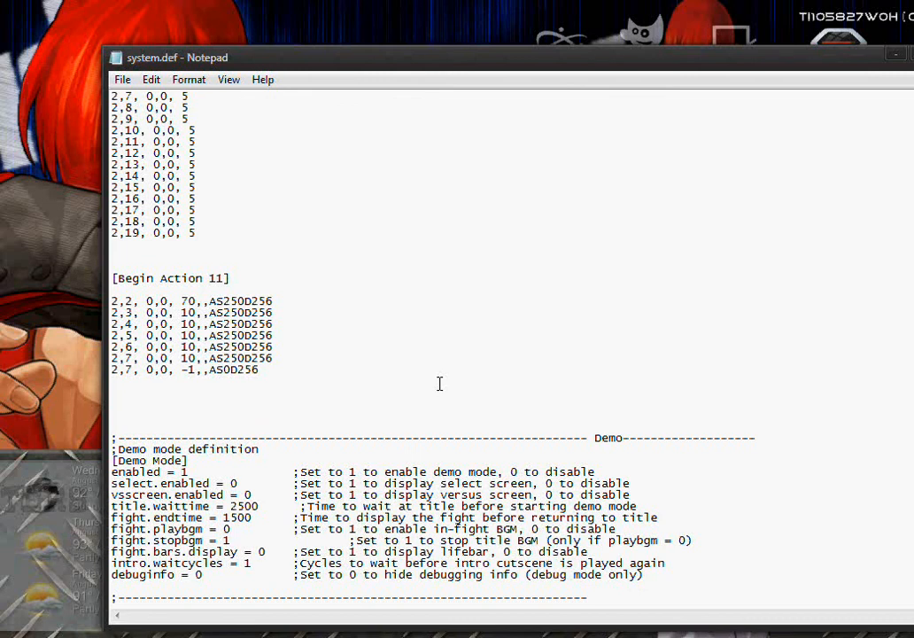
scroll(472, 353, down, 2)
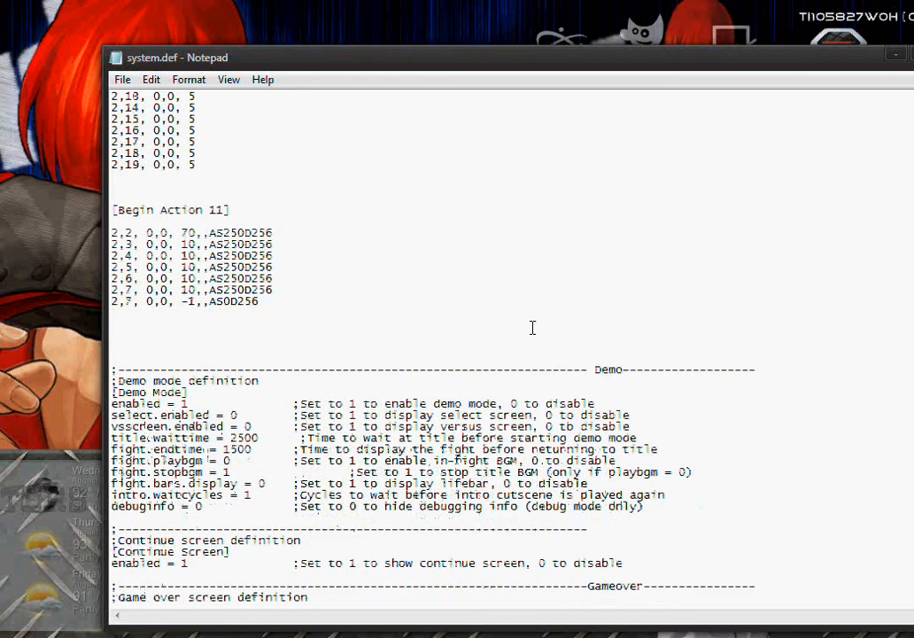